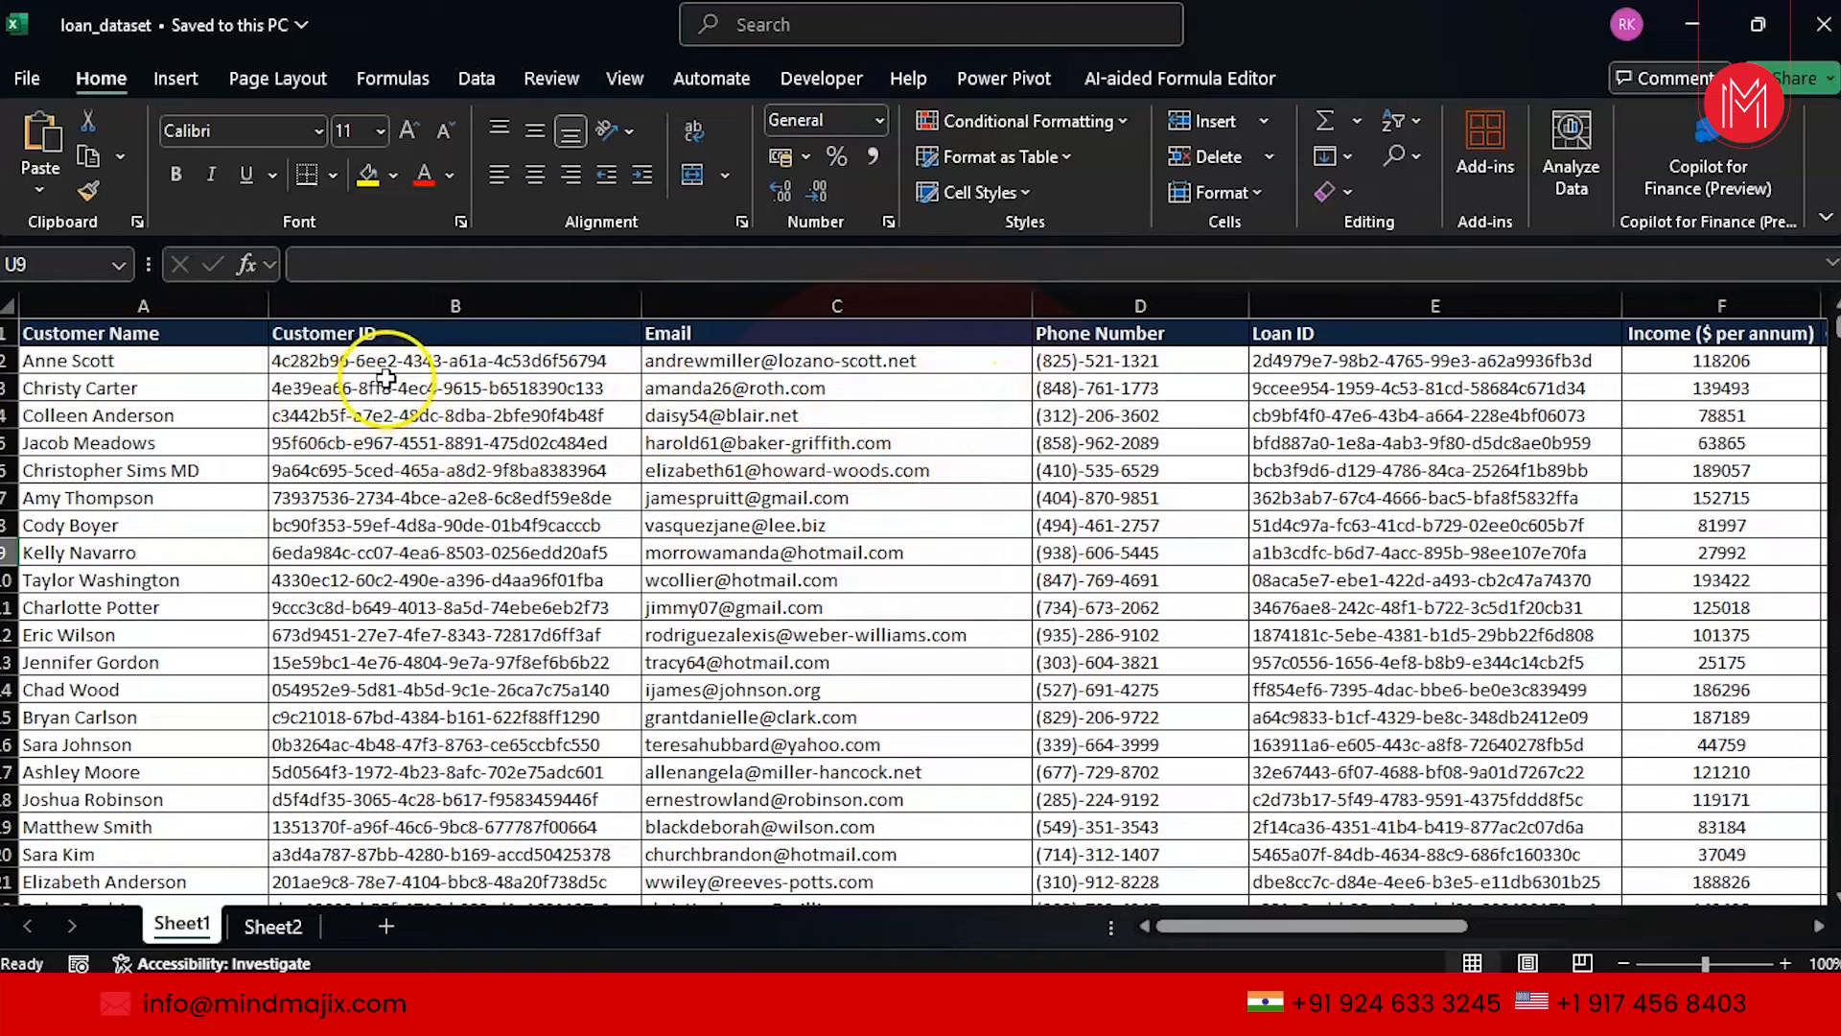
click(370, 364)
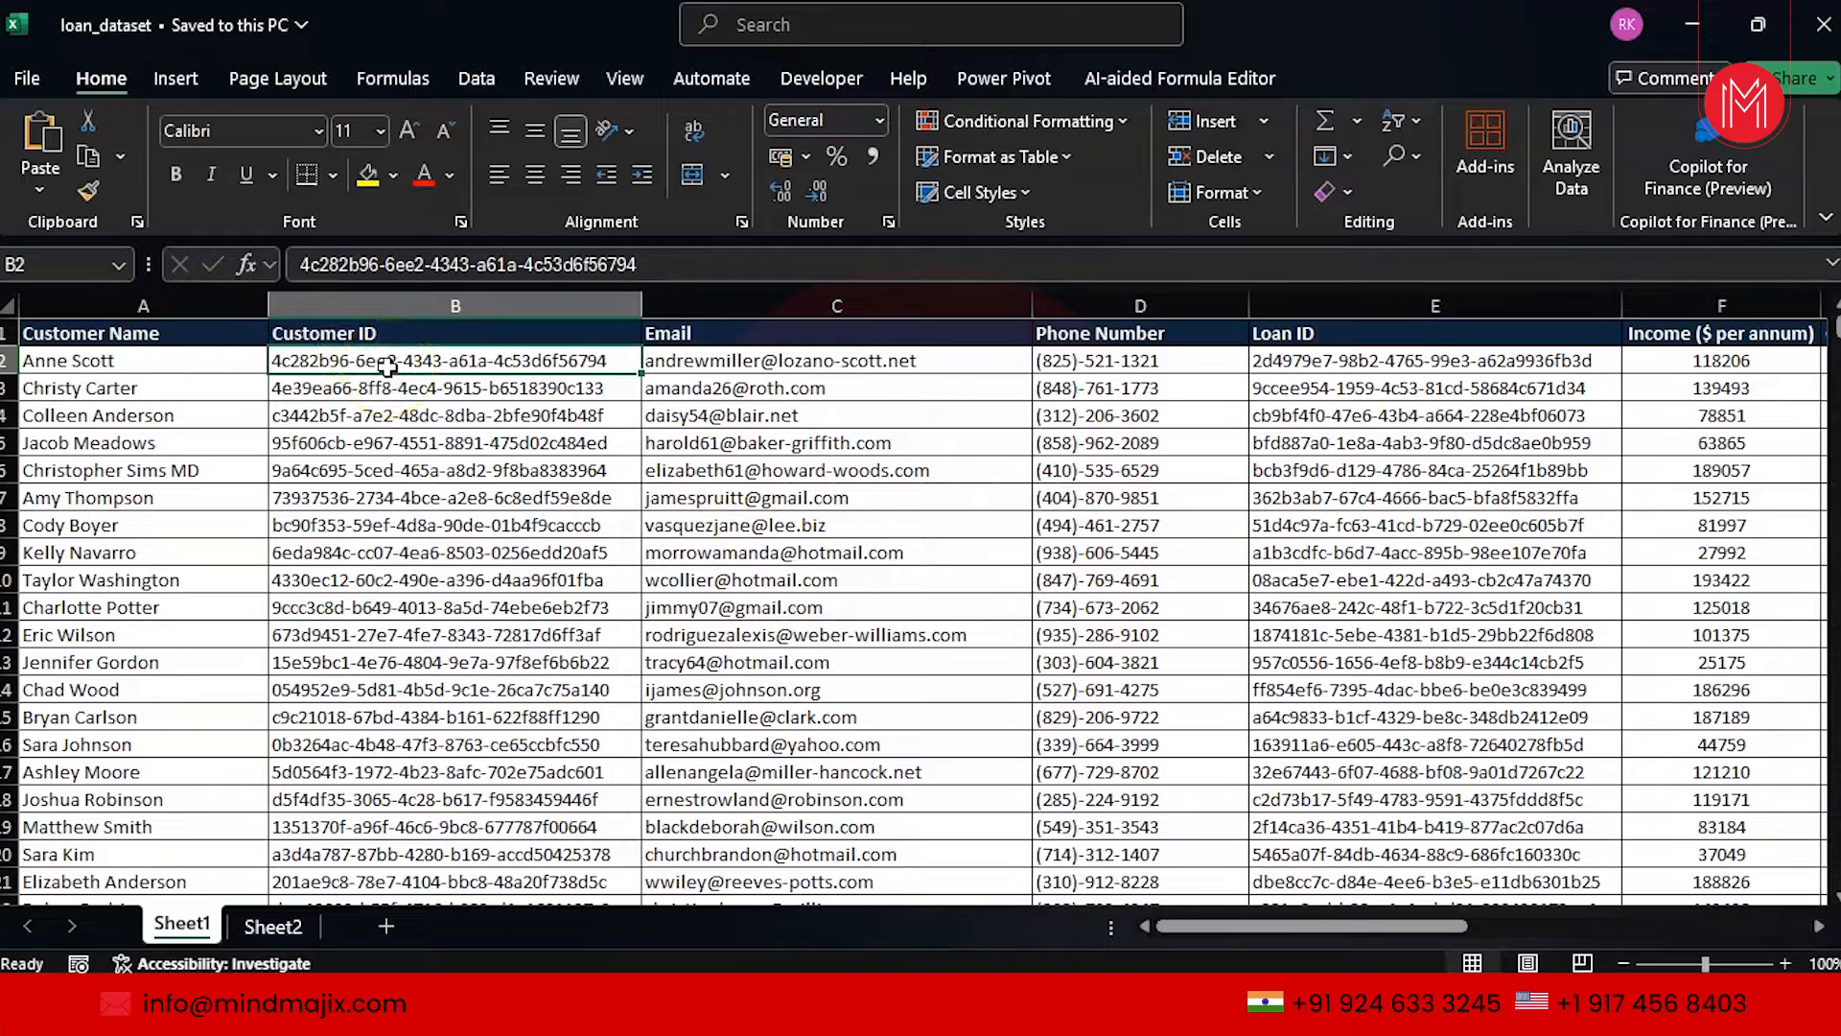
key(shift+Right)
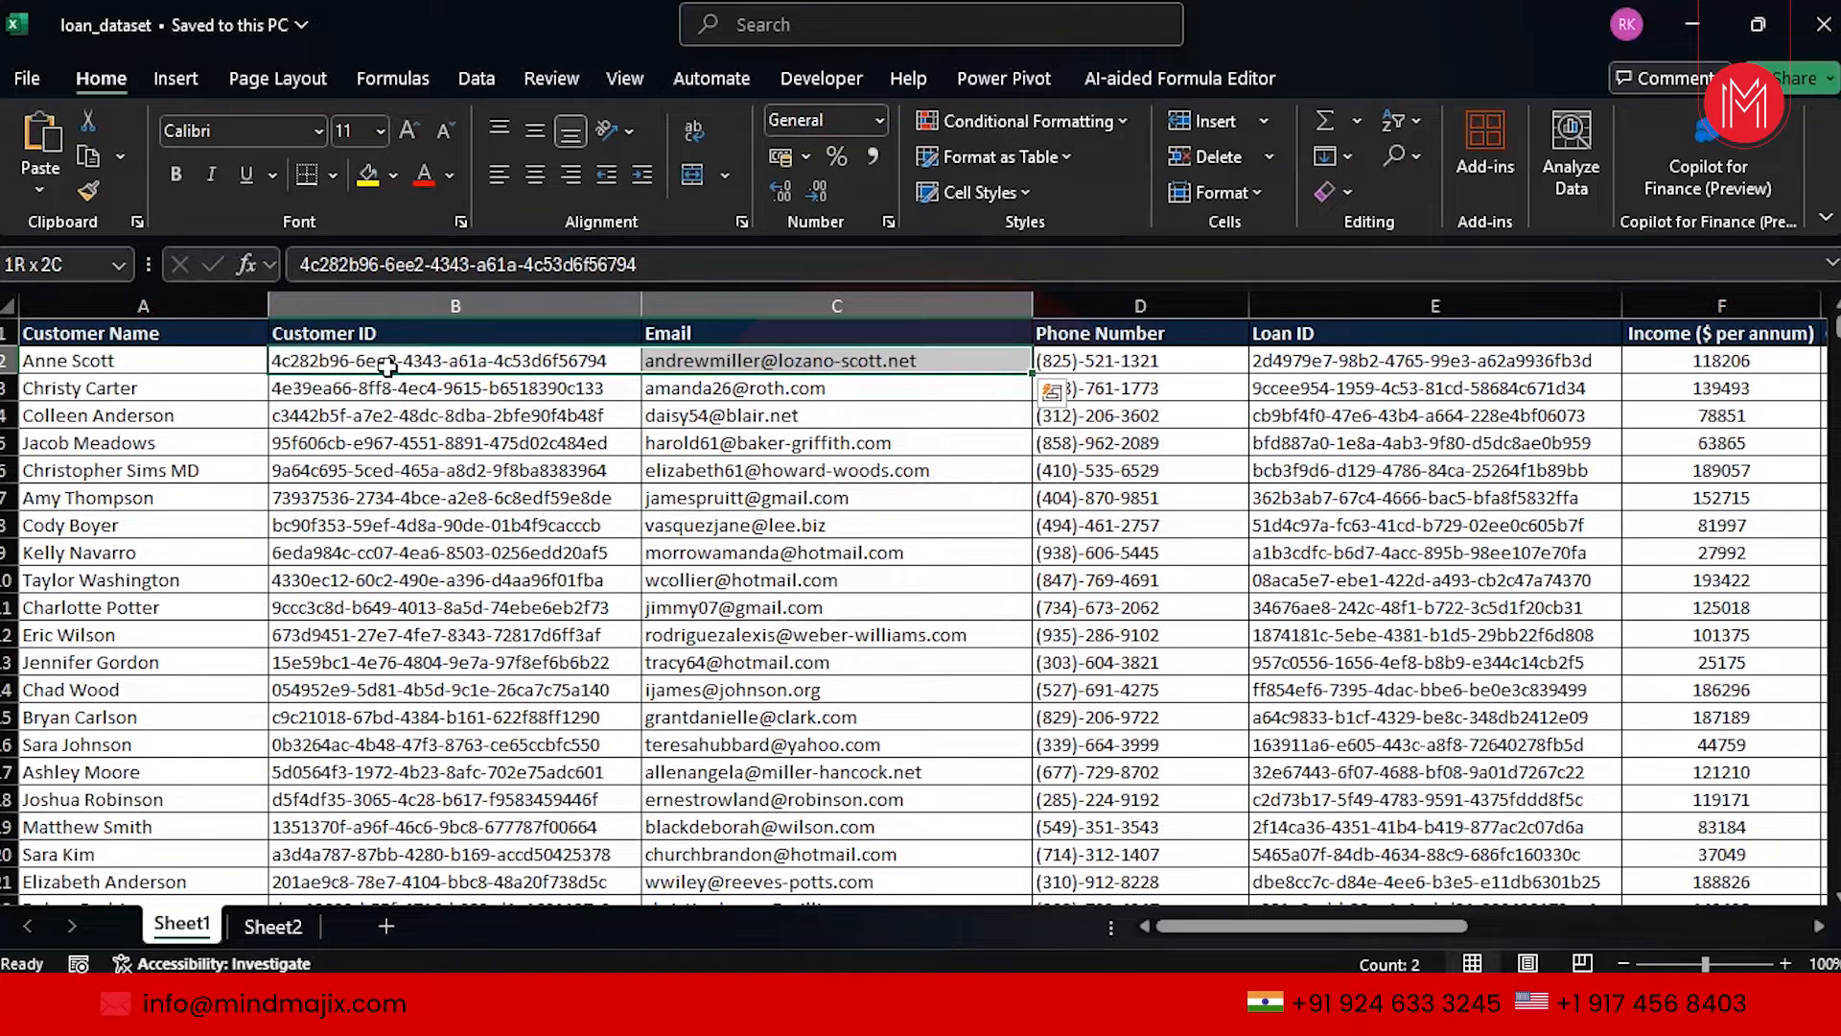
click(1286, 368)
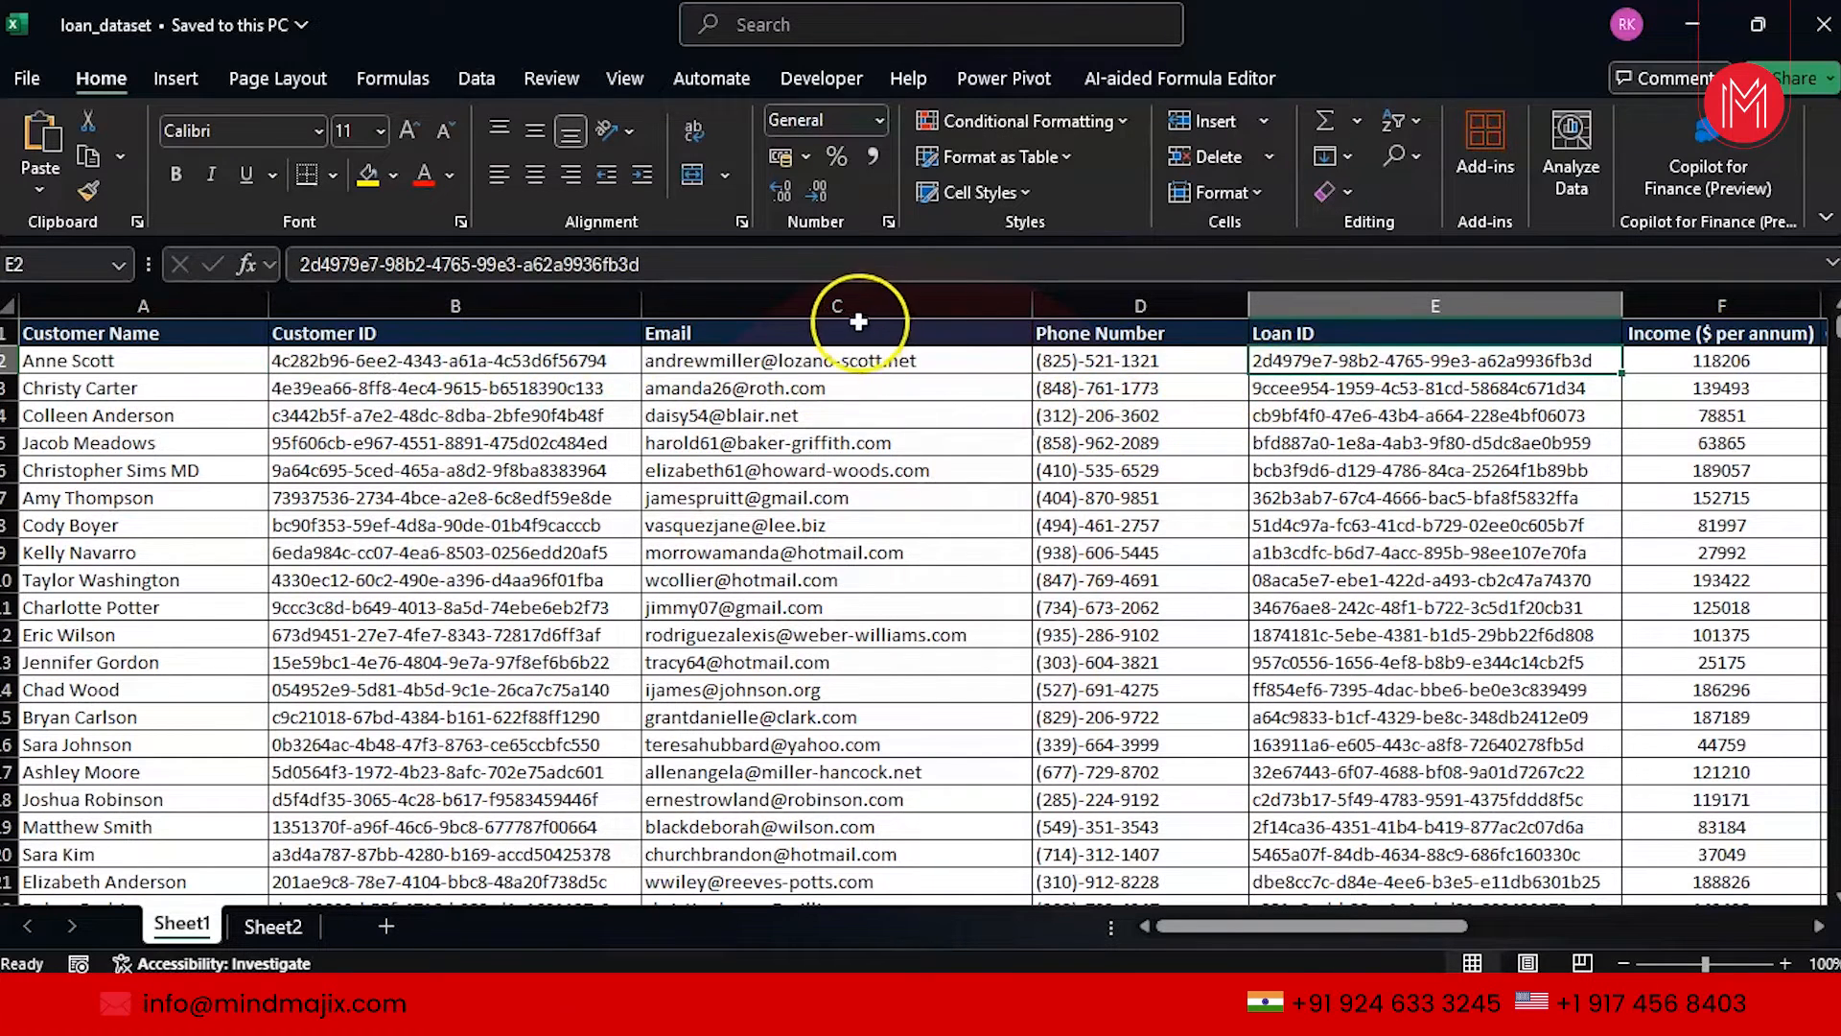
click(842, 362)
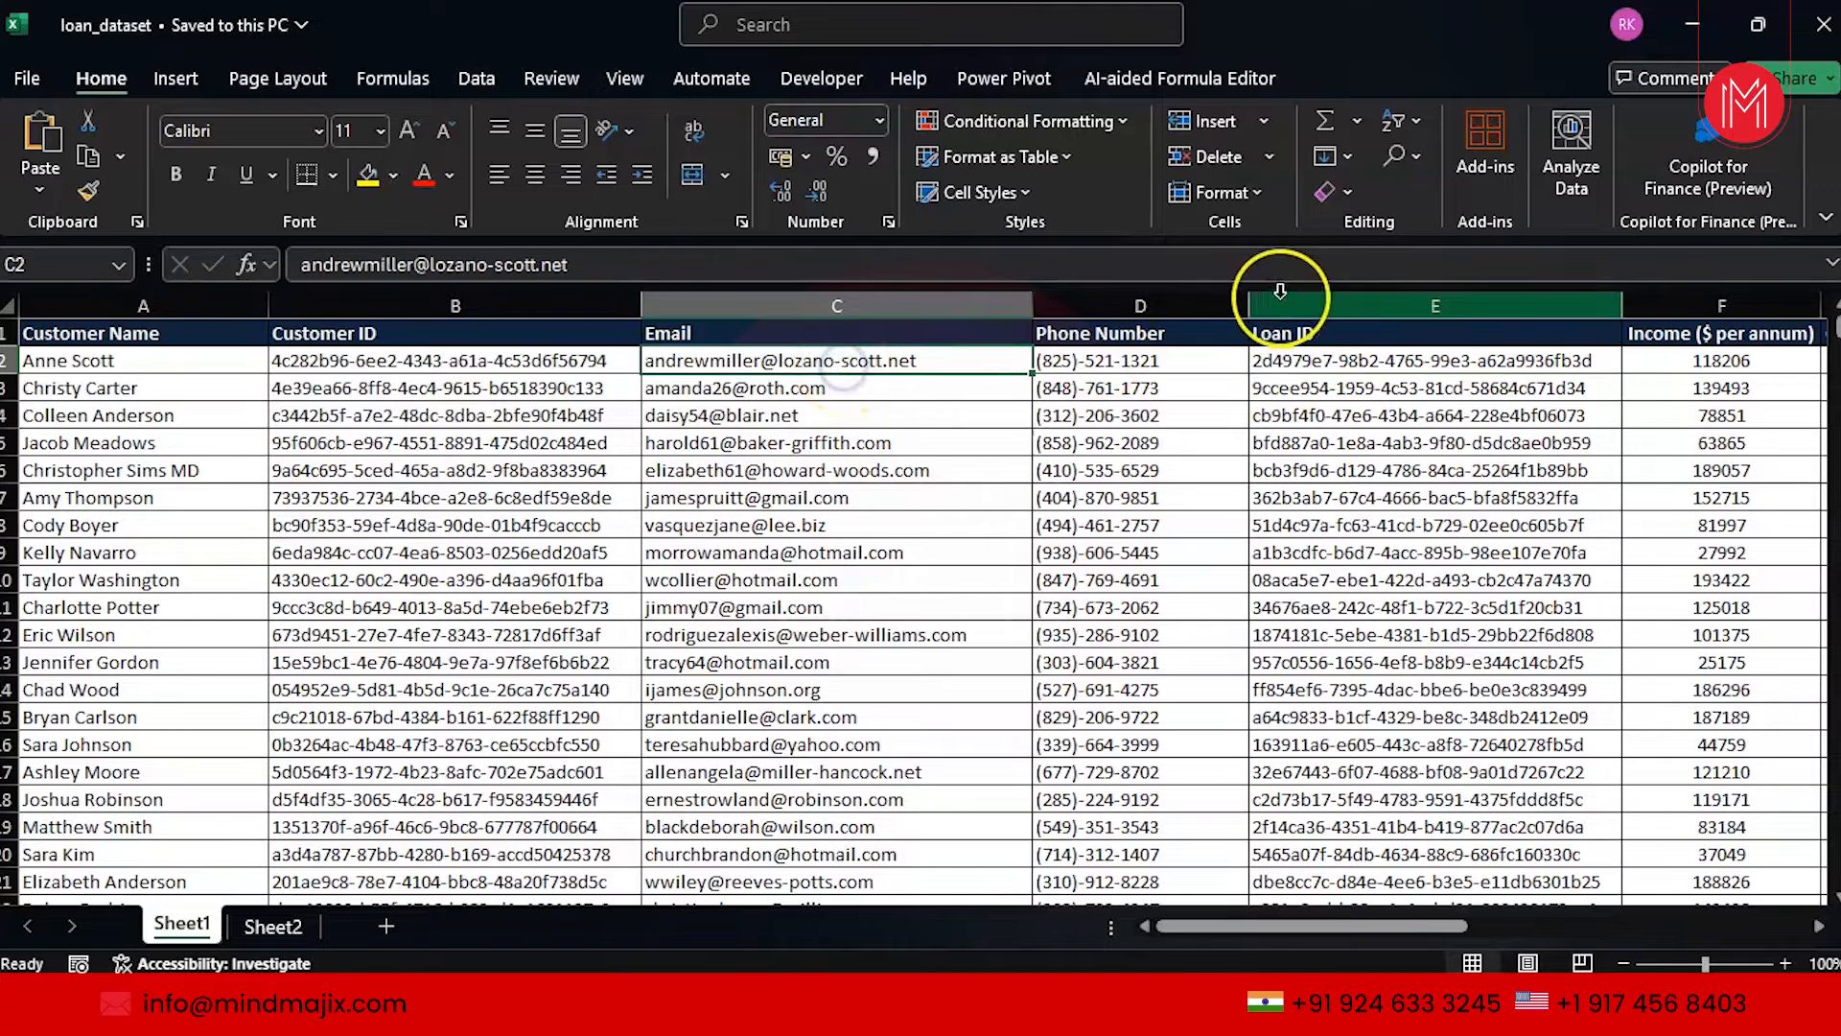
Try a dark red fill with white text on cells C2:E2, and undo both colour changes
click(1288, 365)
key(shift+Left)
key(shift+Left)
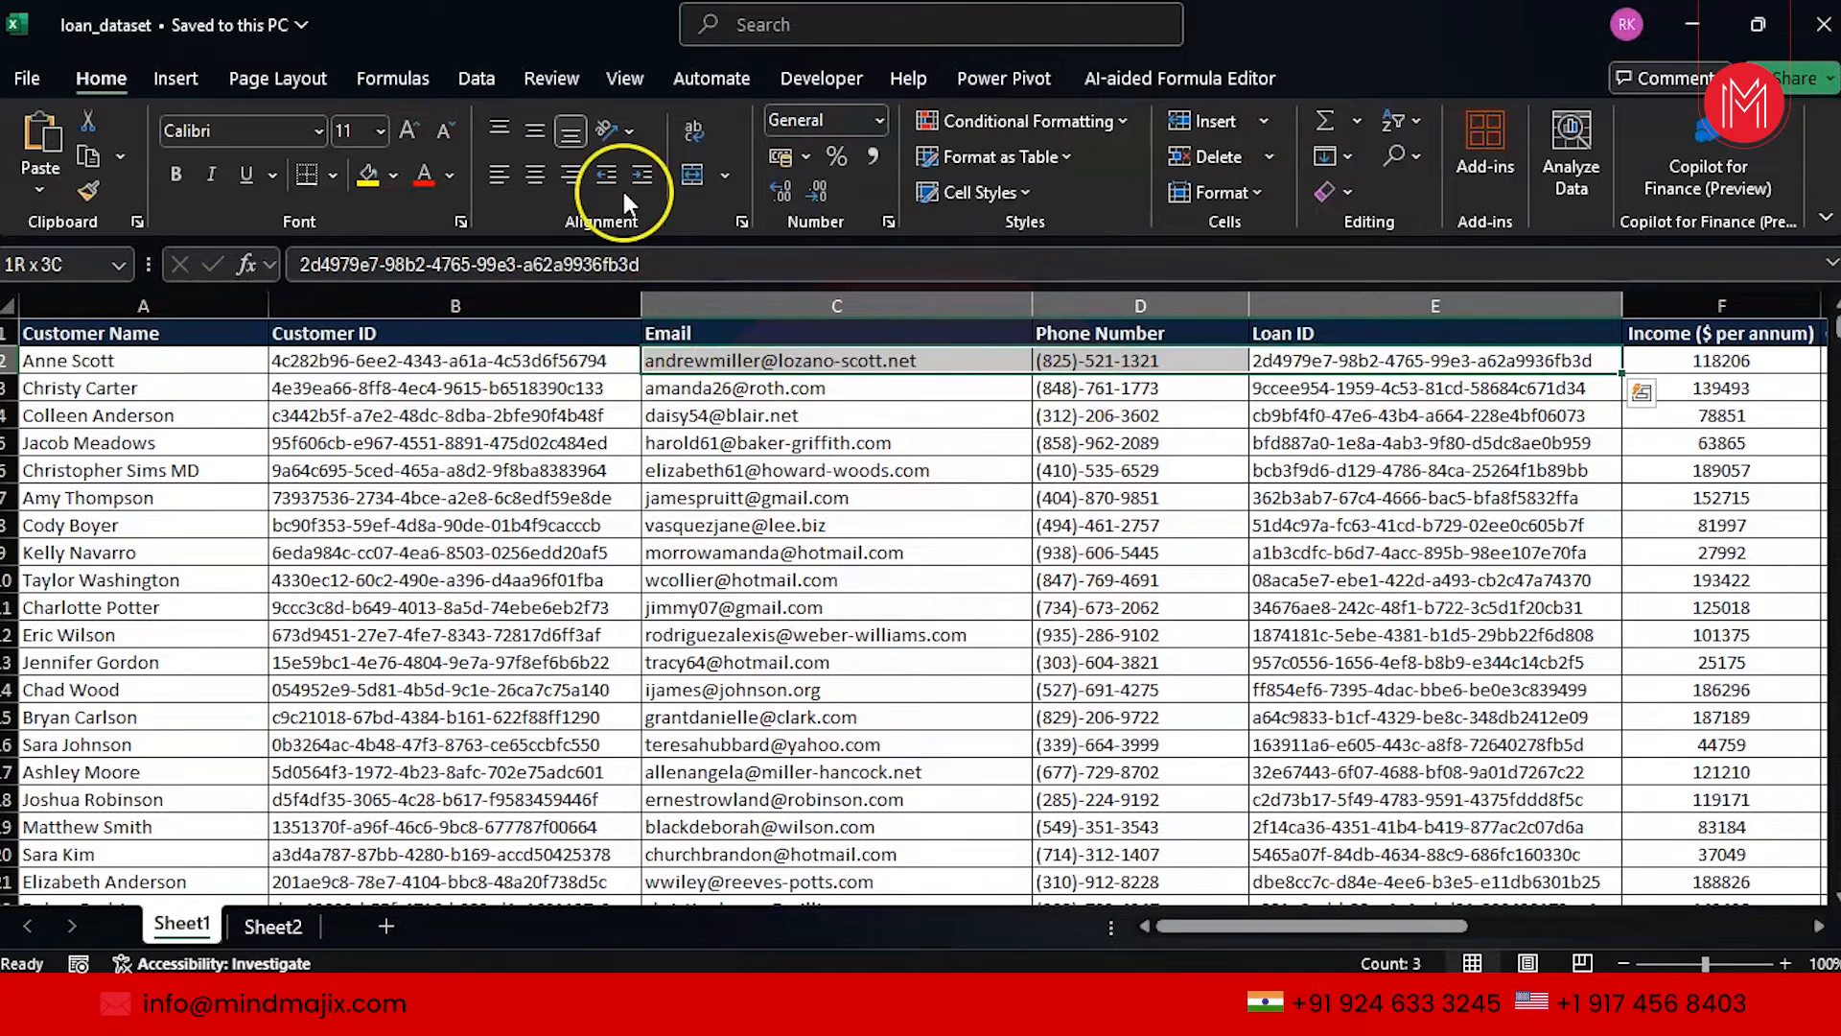
click(394, 176)
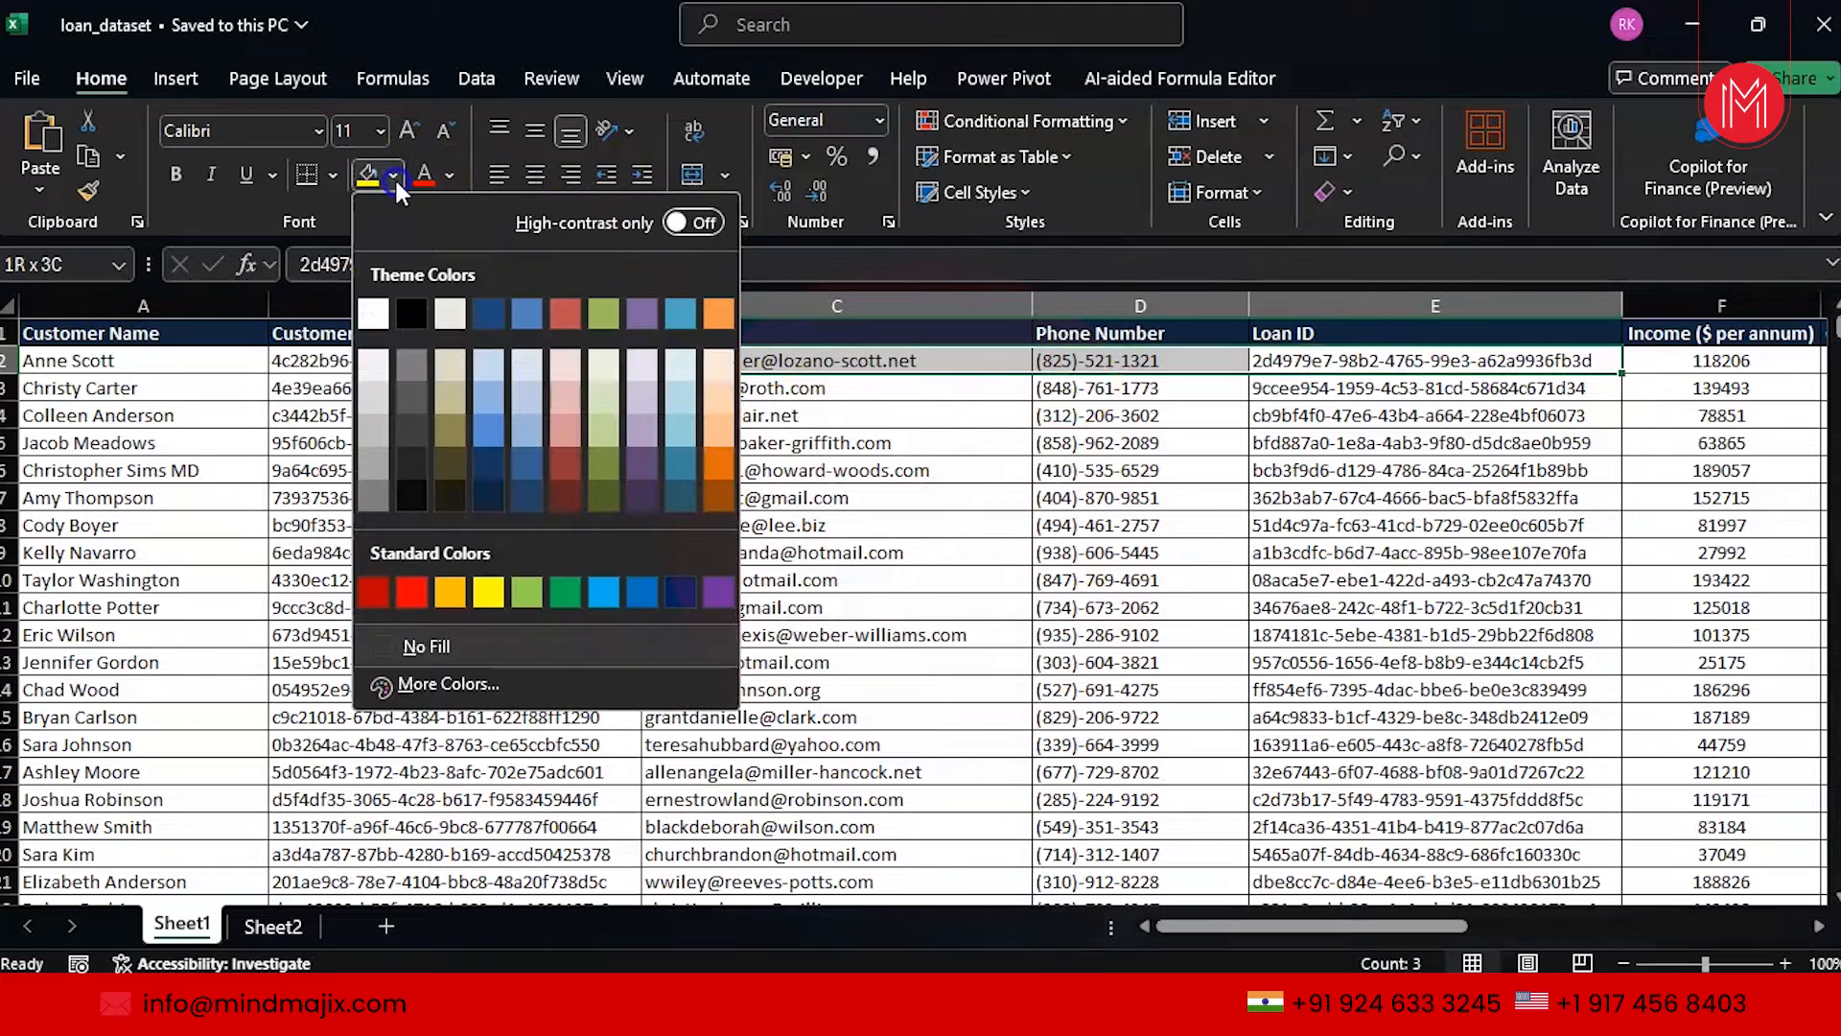
click(373, 591)
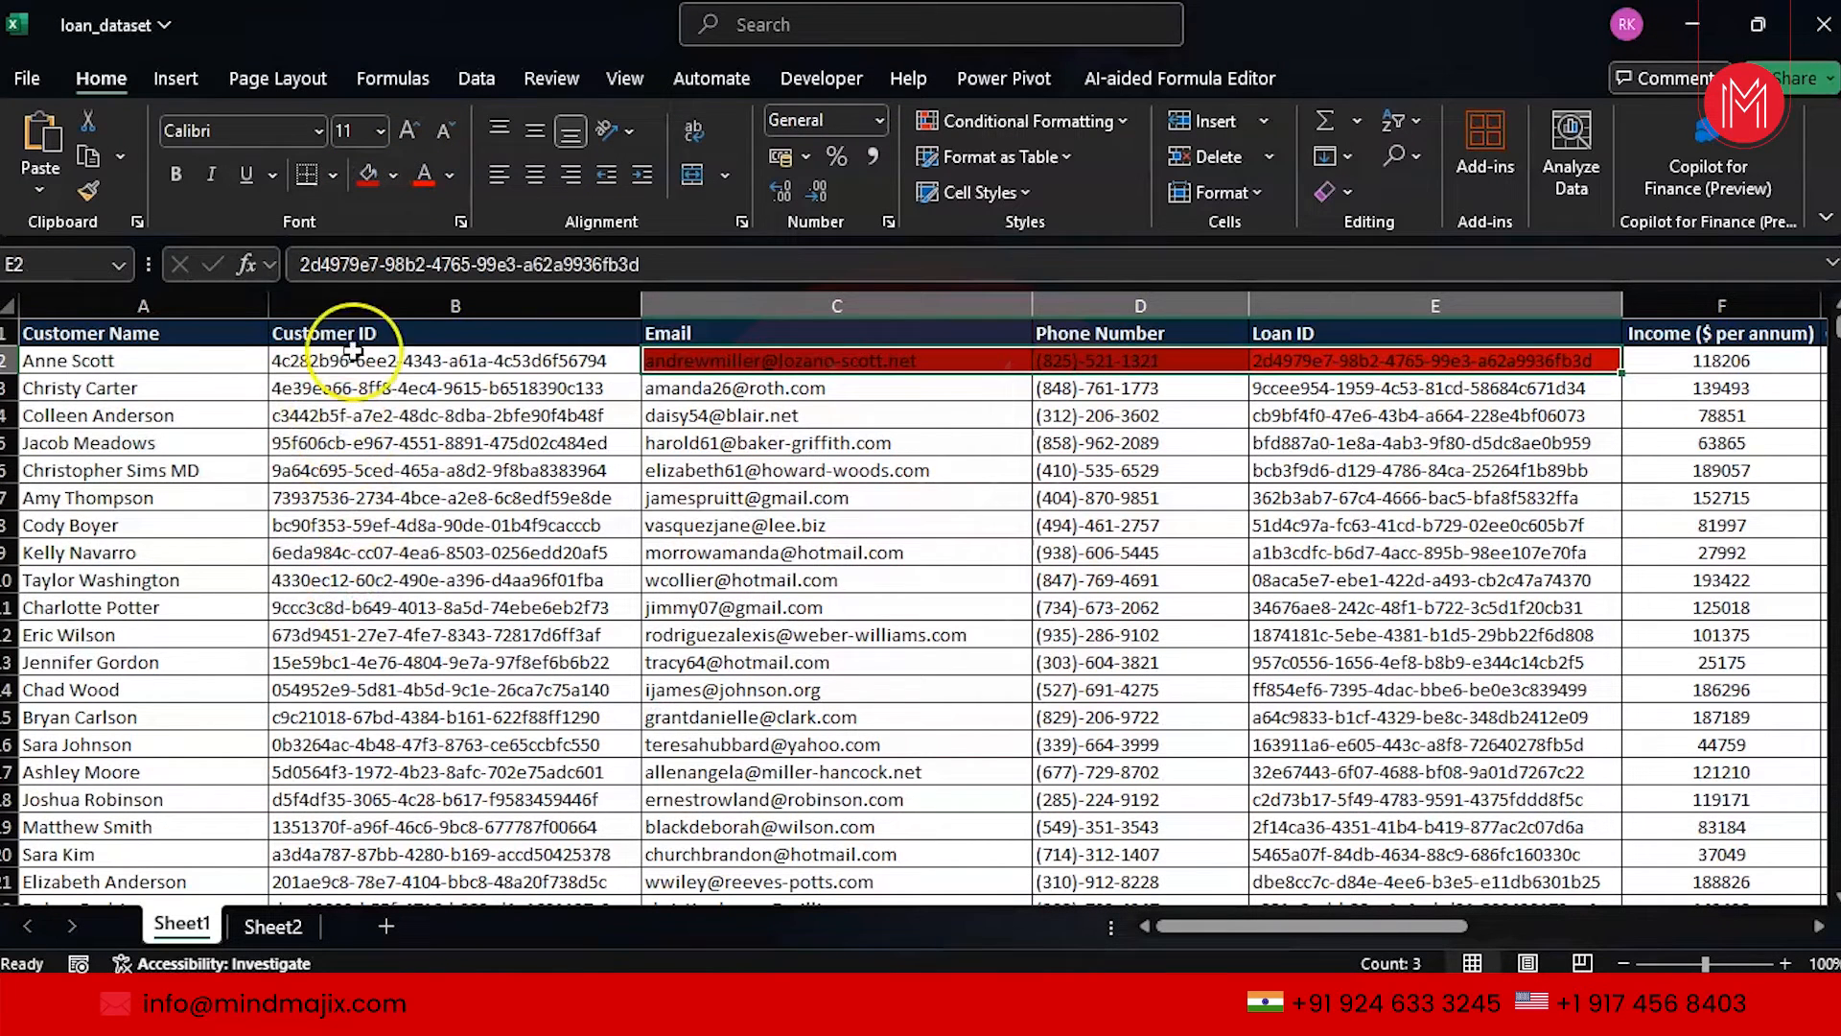
click(449, 176)
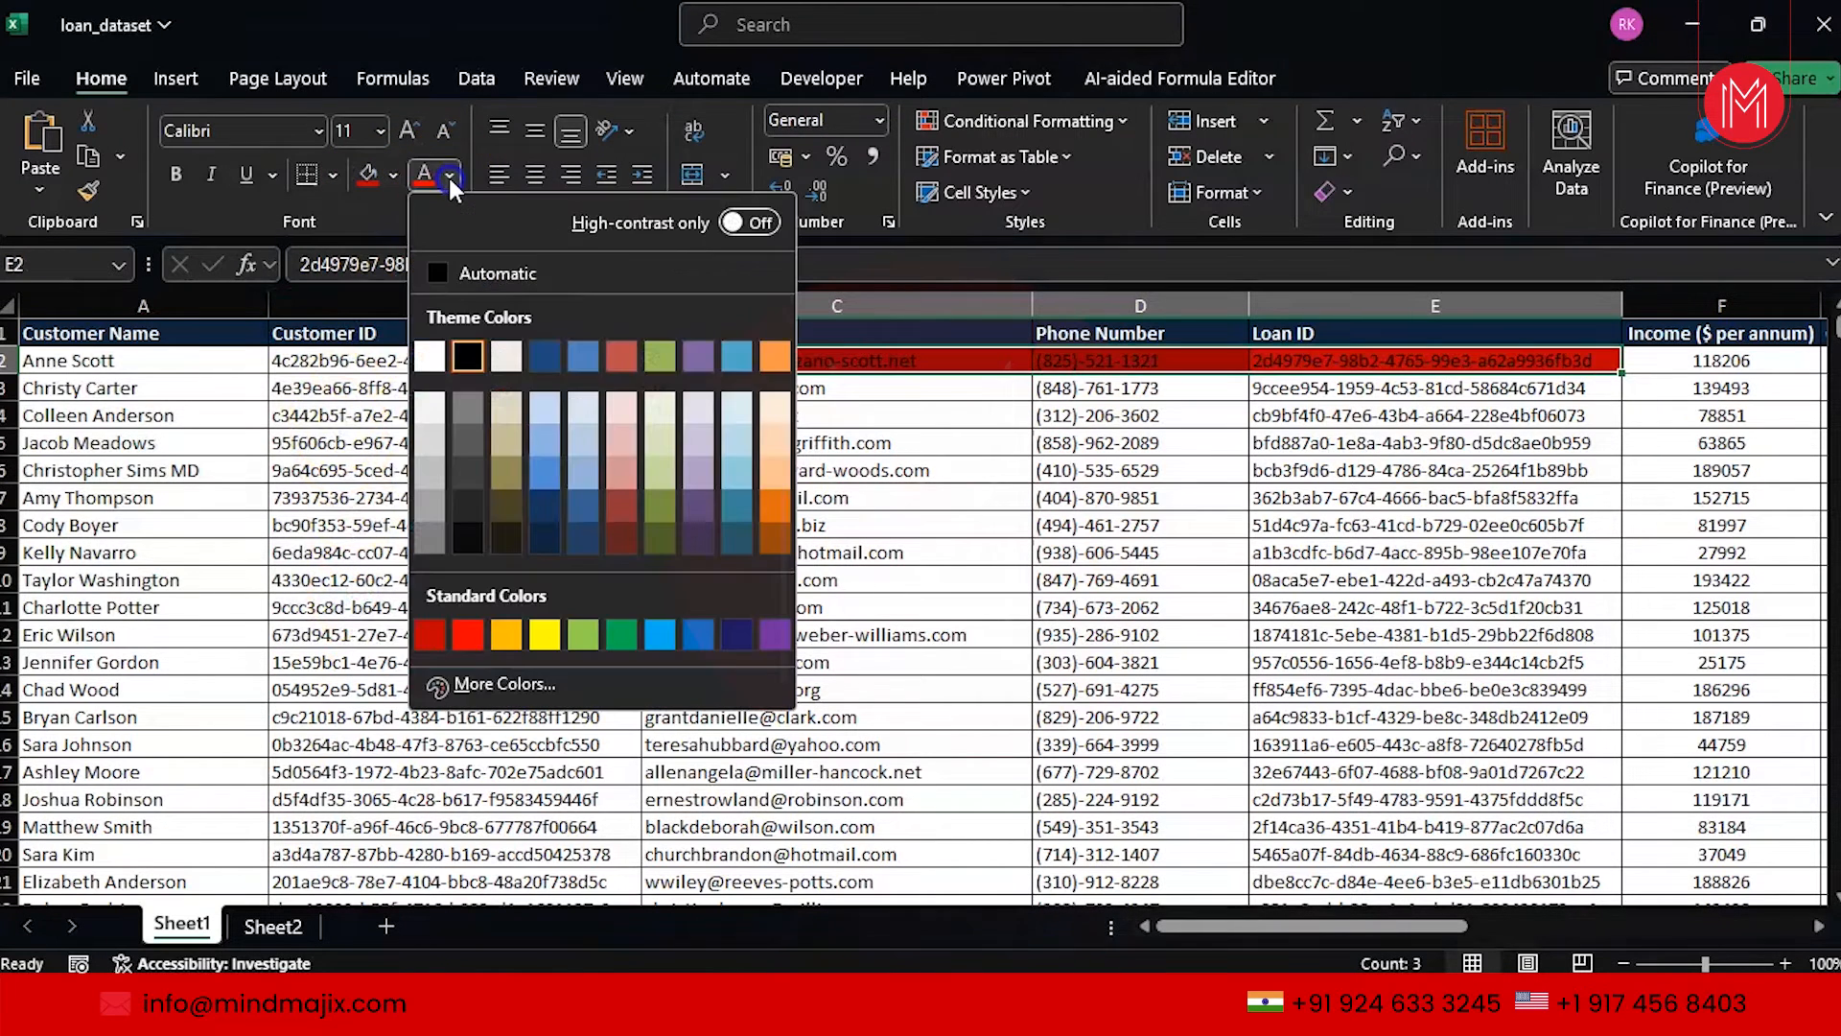
click(448, 358)
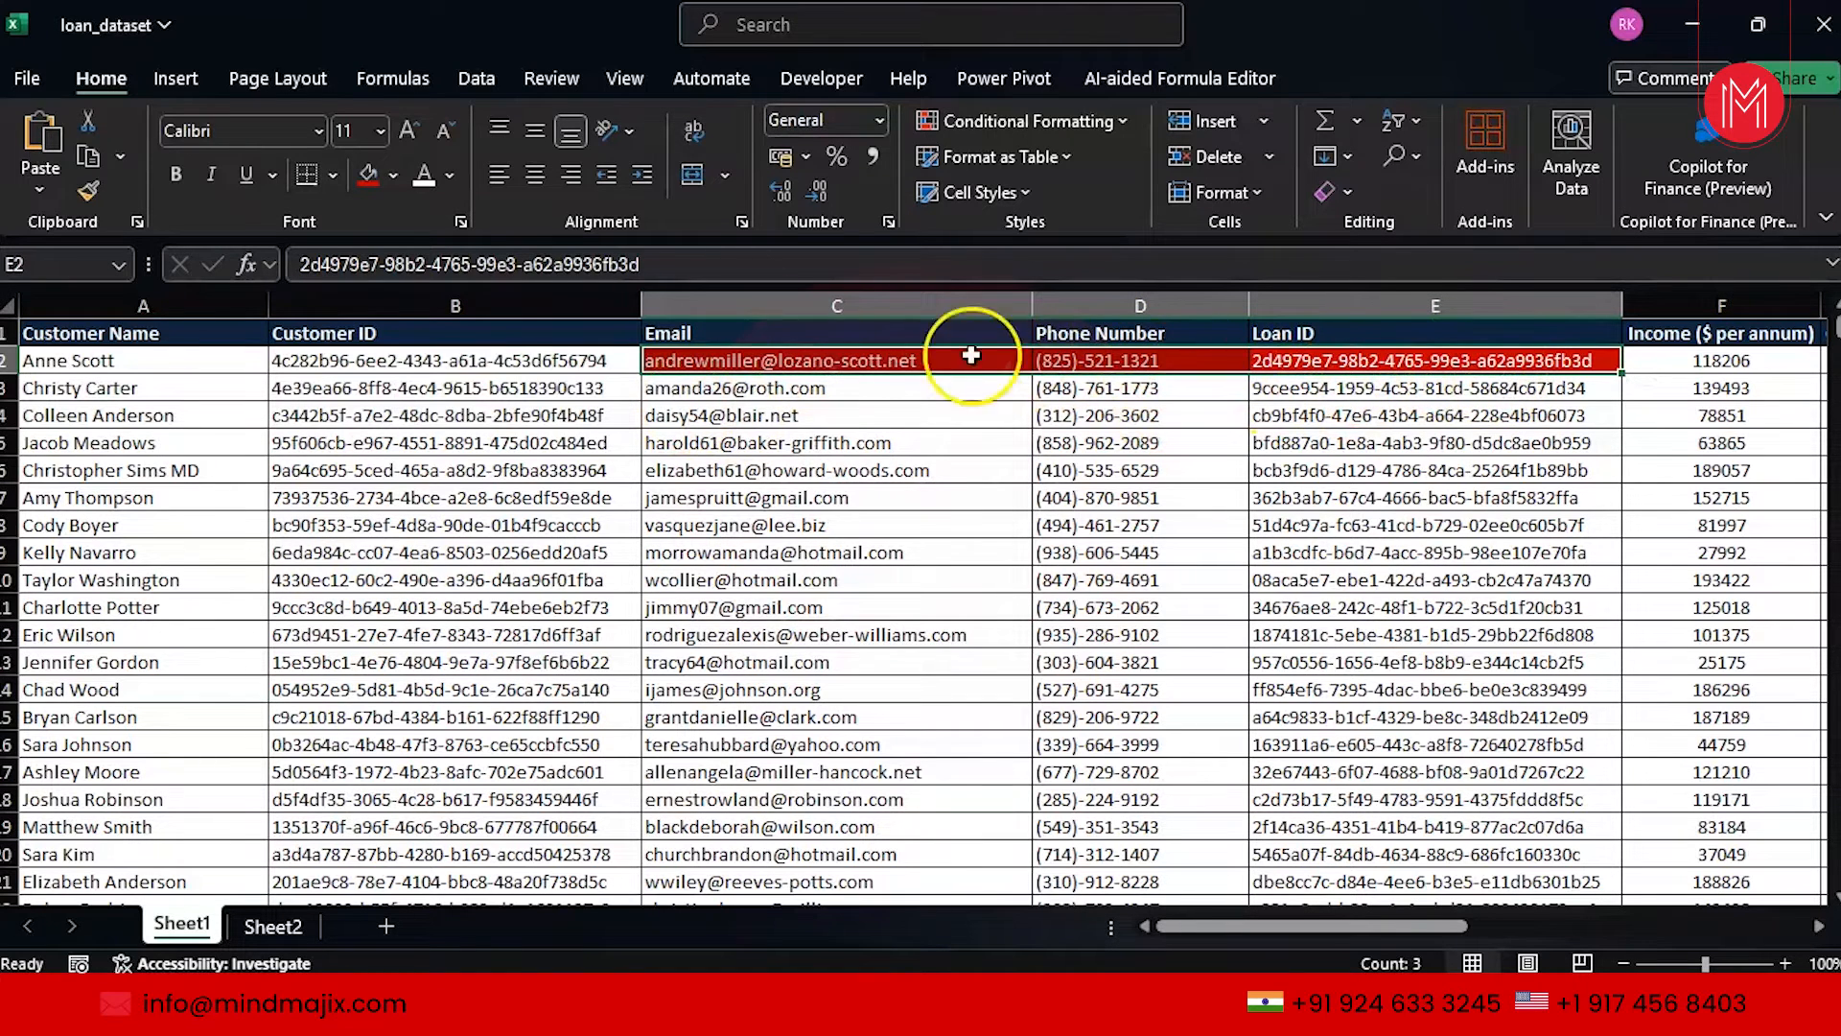
key(Delete)
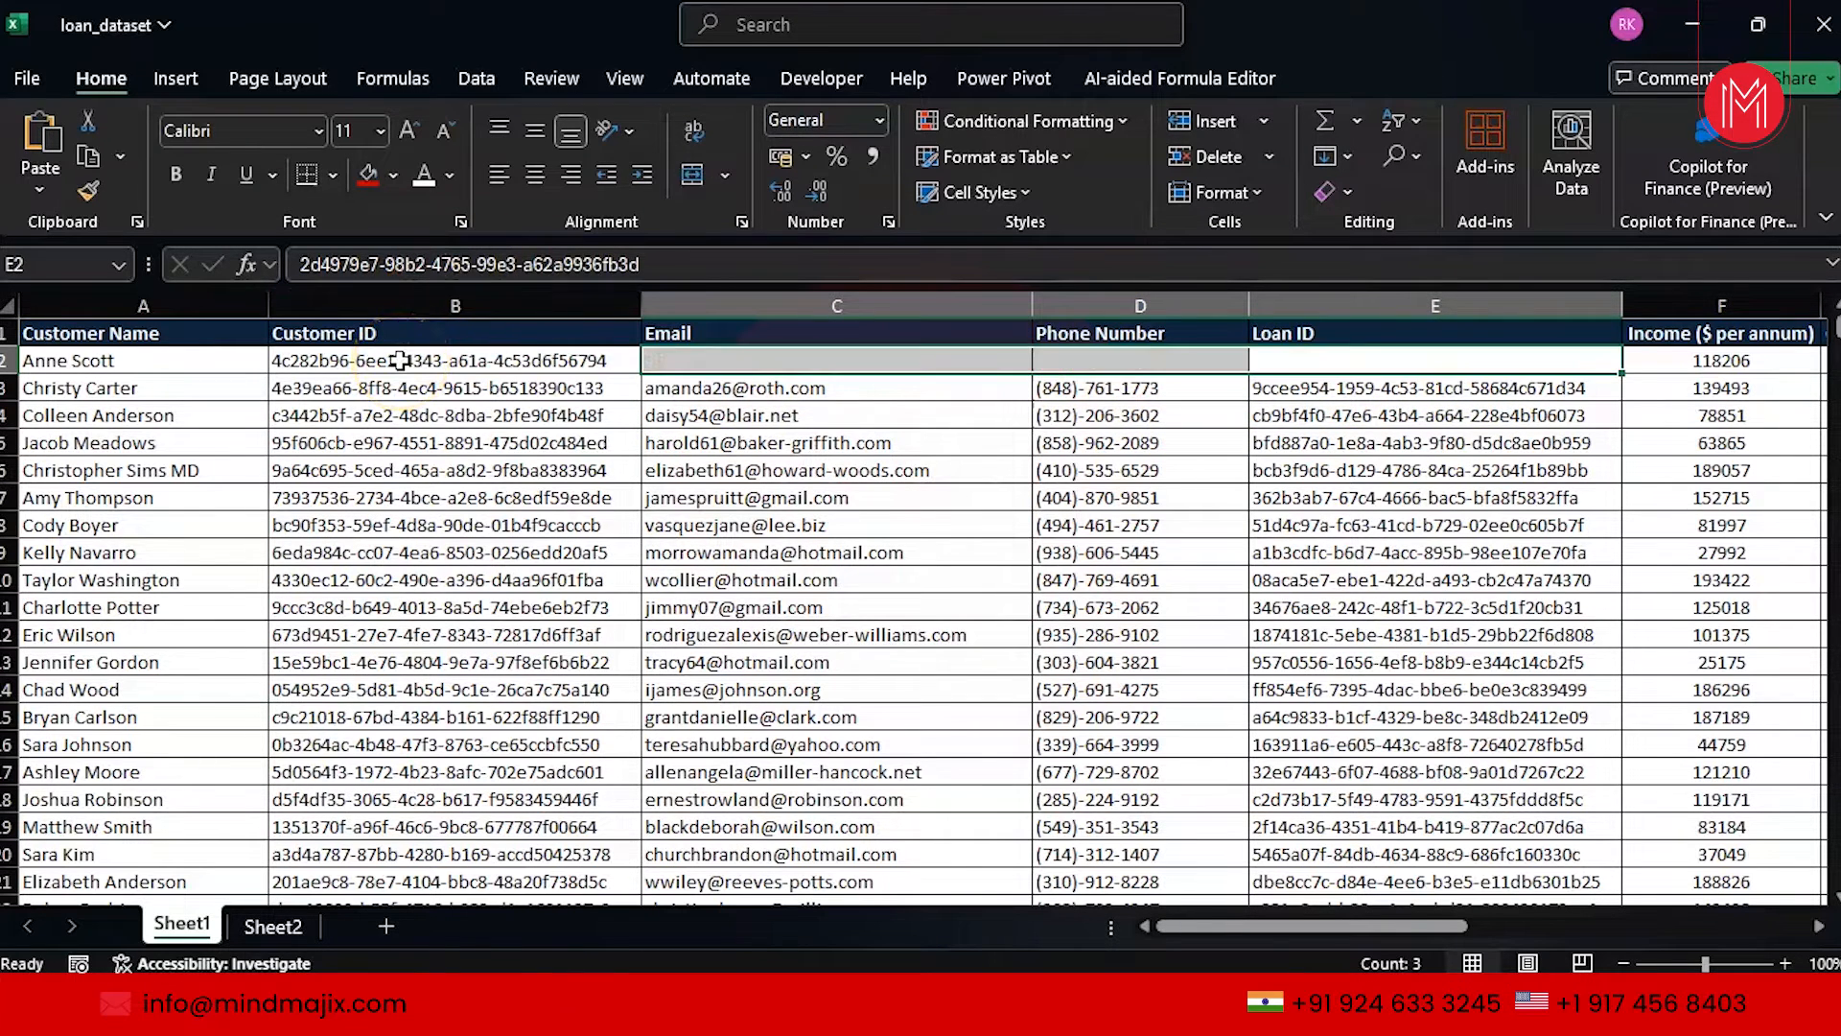
key(ctrl+z)
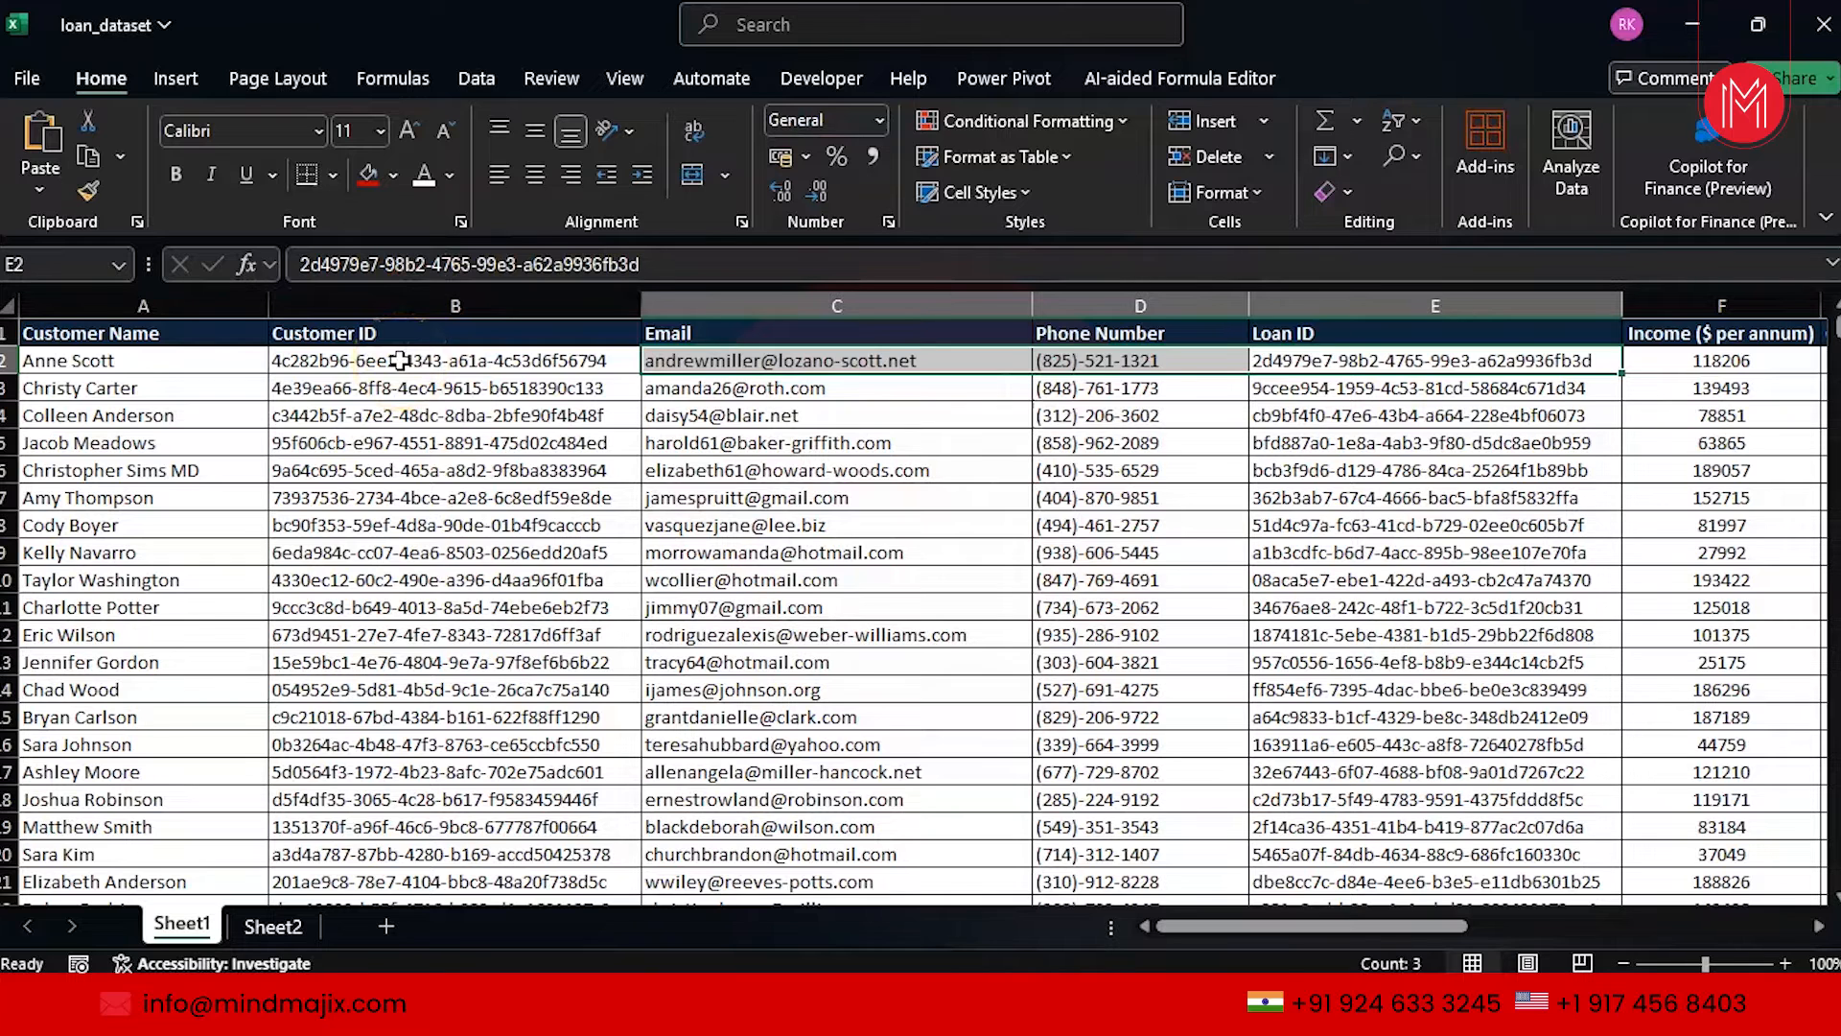
Try a green fill on cells B2:D2 of the first customer's row, and undo the fill
drag(362, 365, 359, 365)
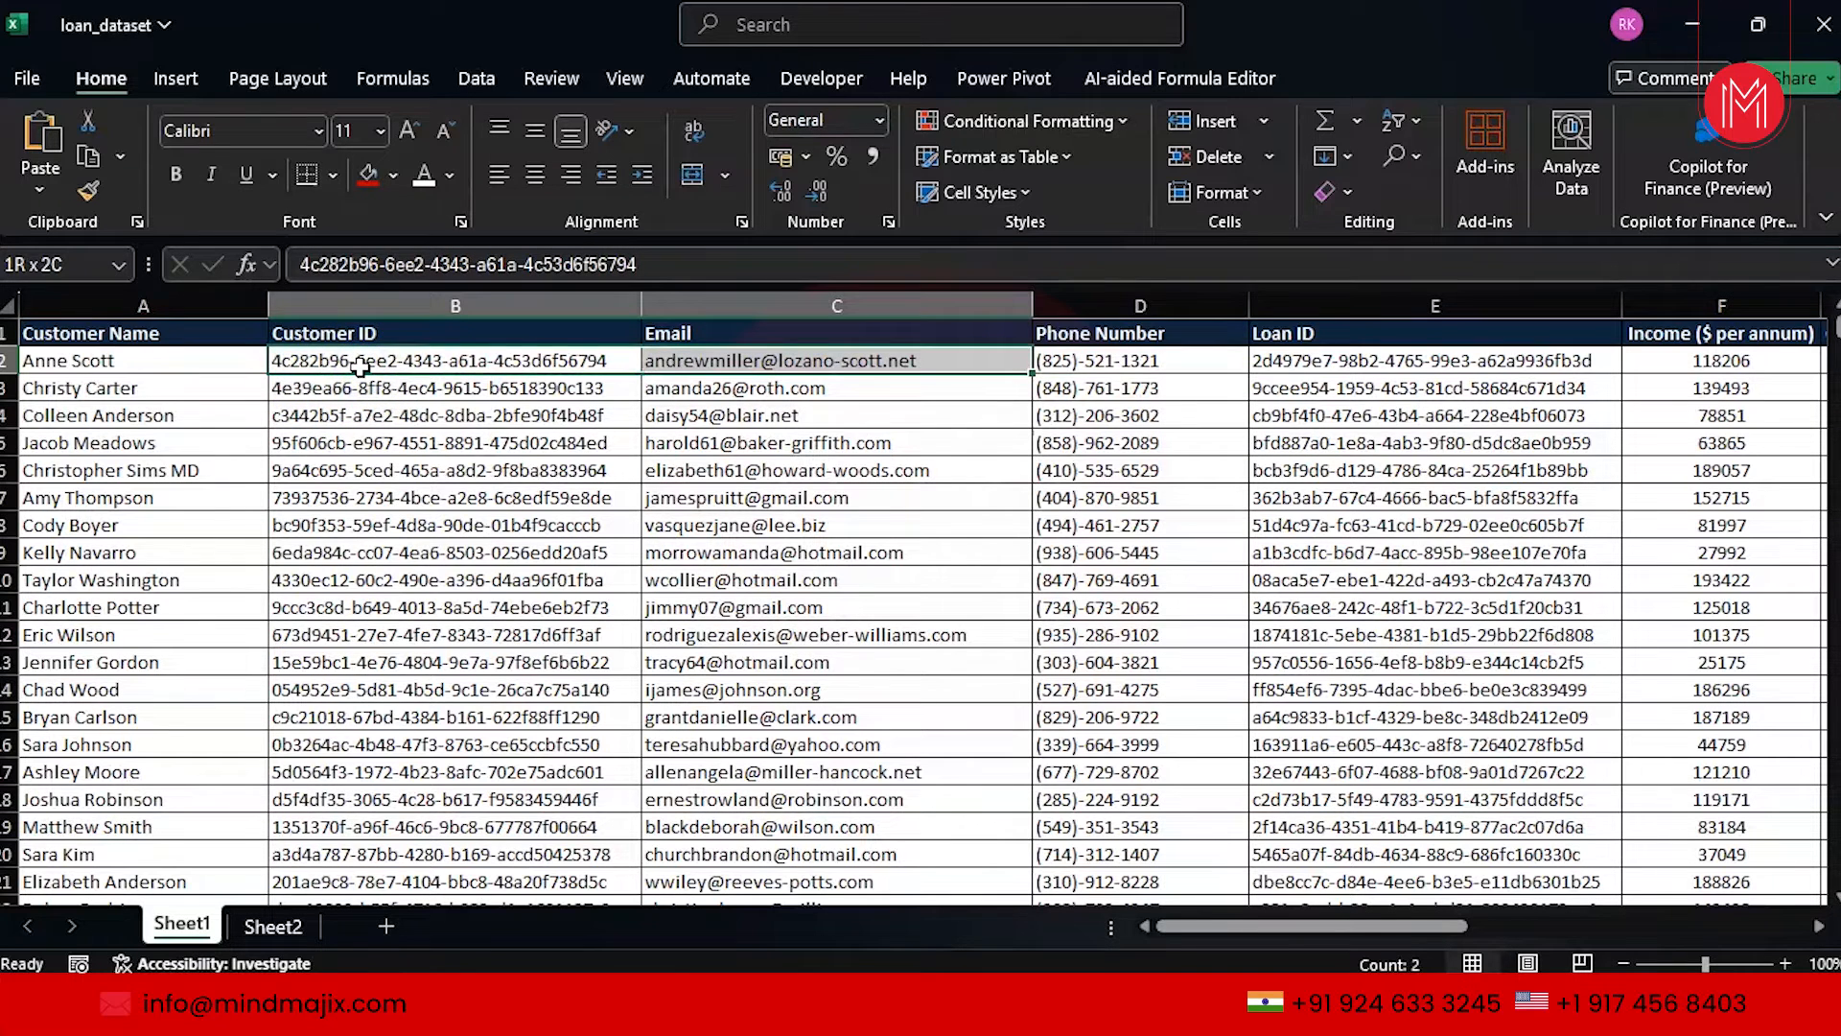
key(shift+Right)
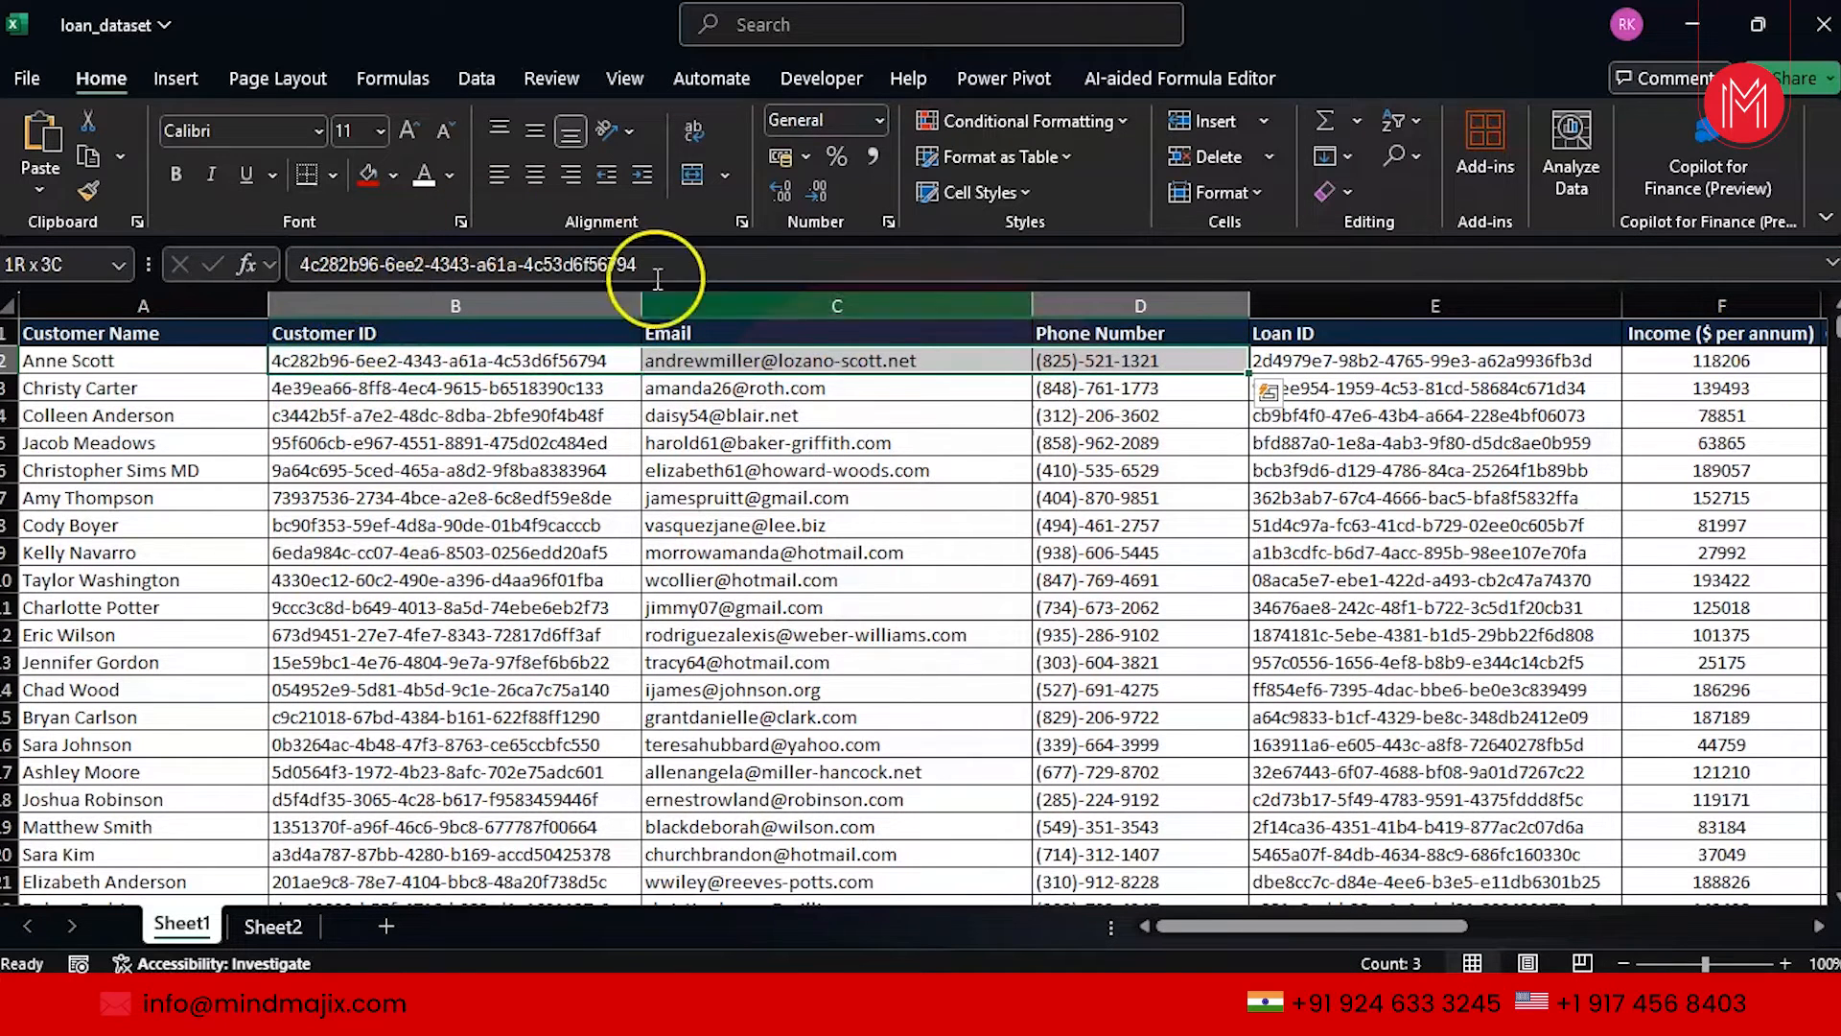
click(394, 176)
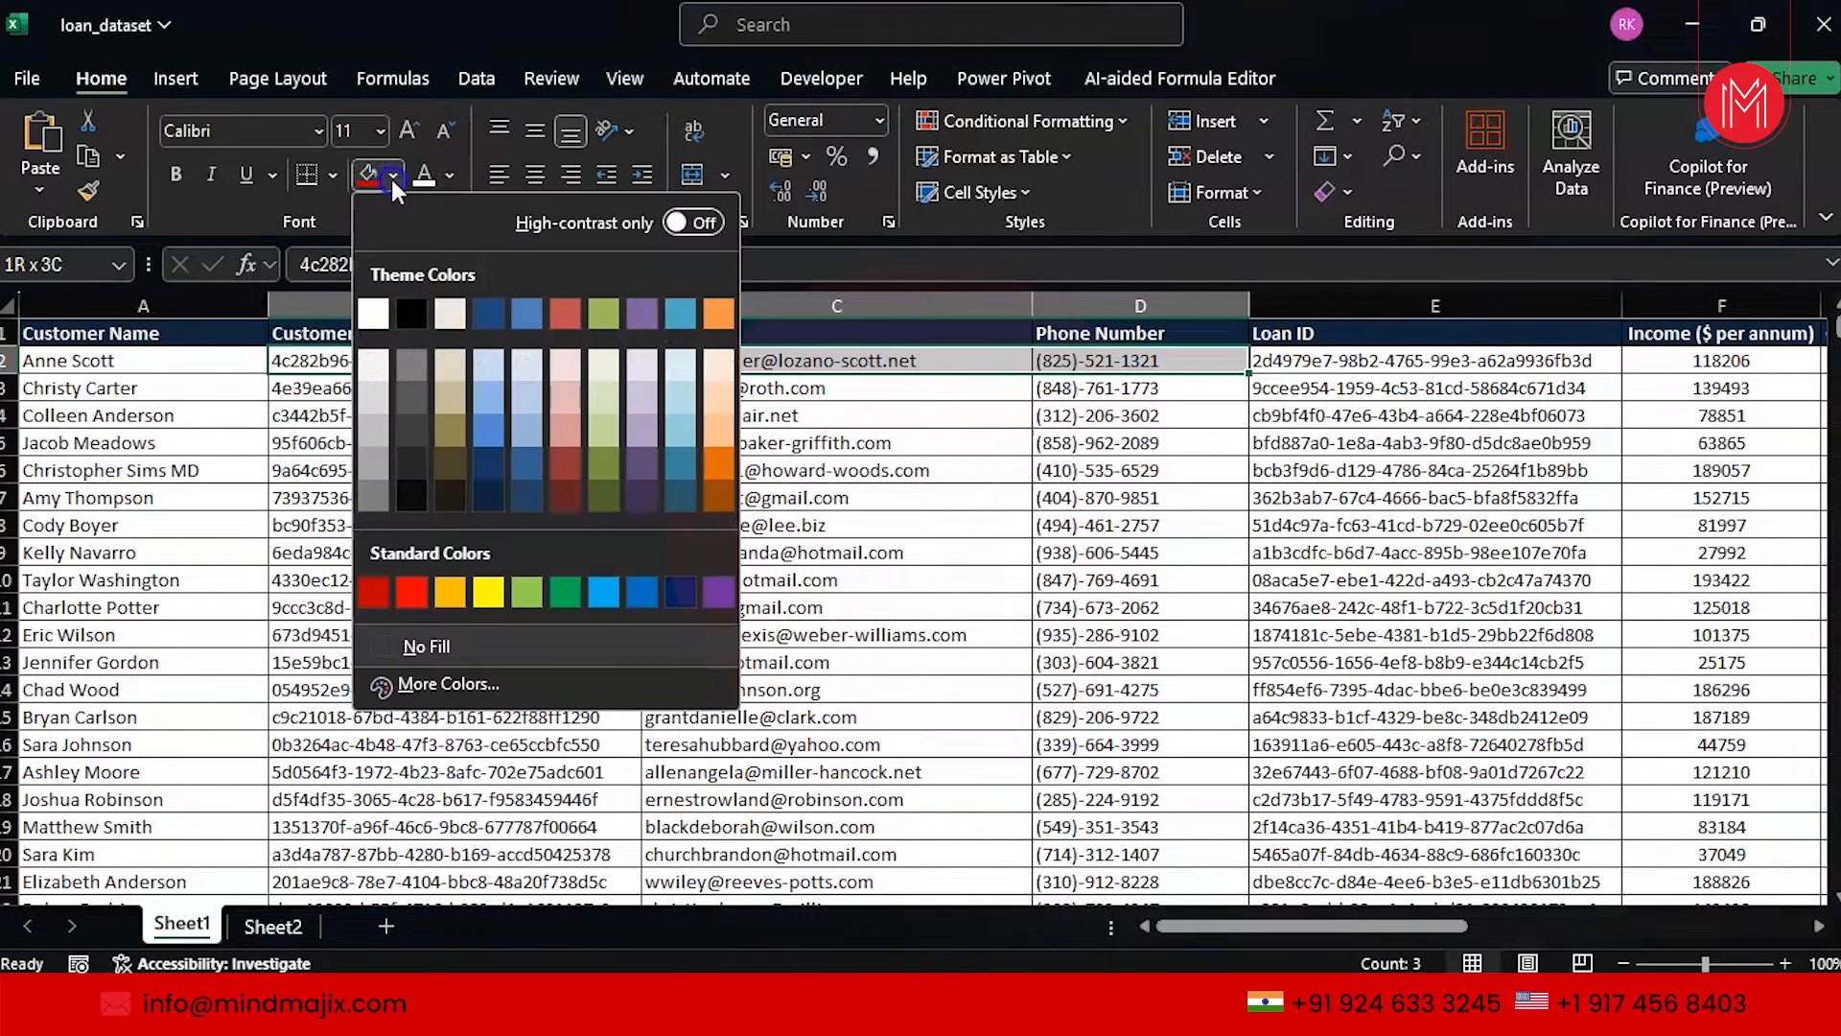
click(562, 593)
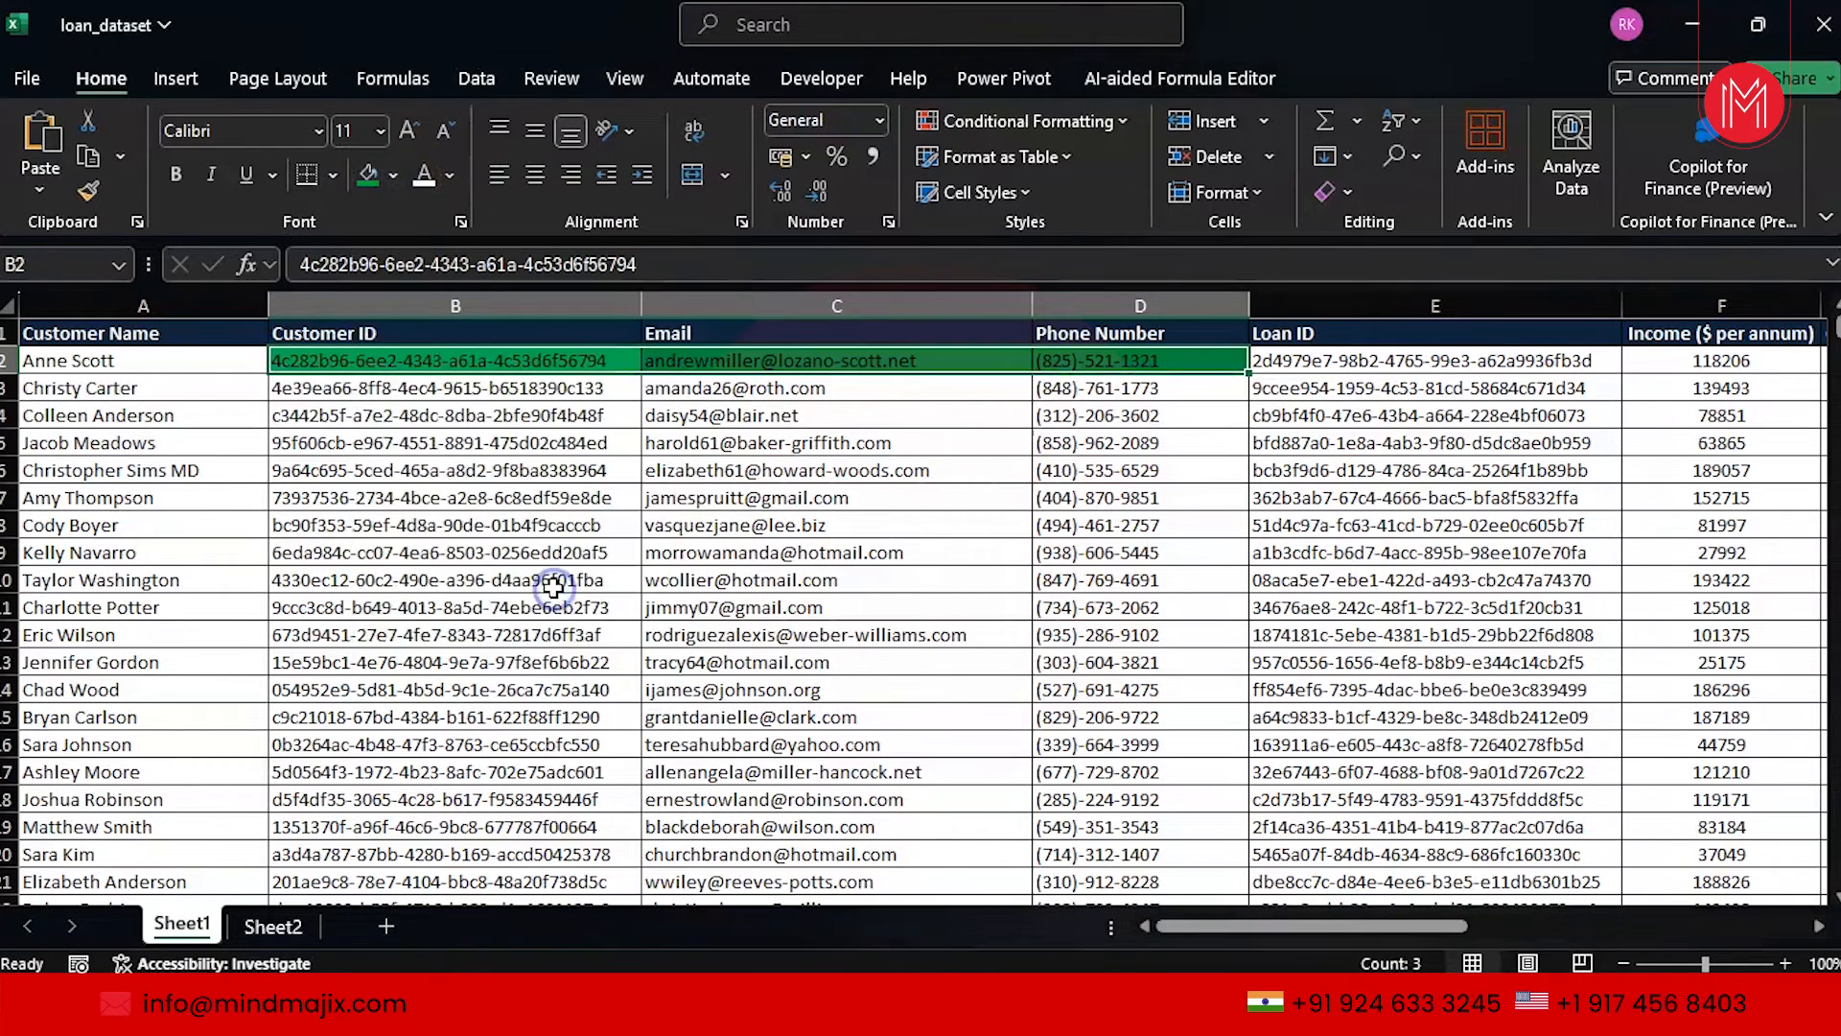
click(433, 182)
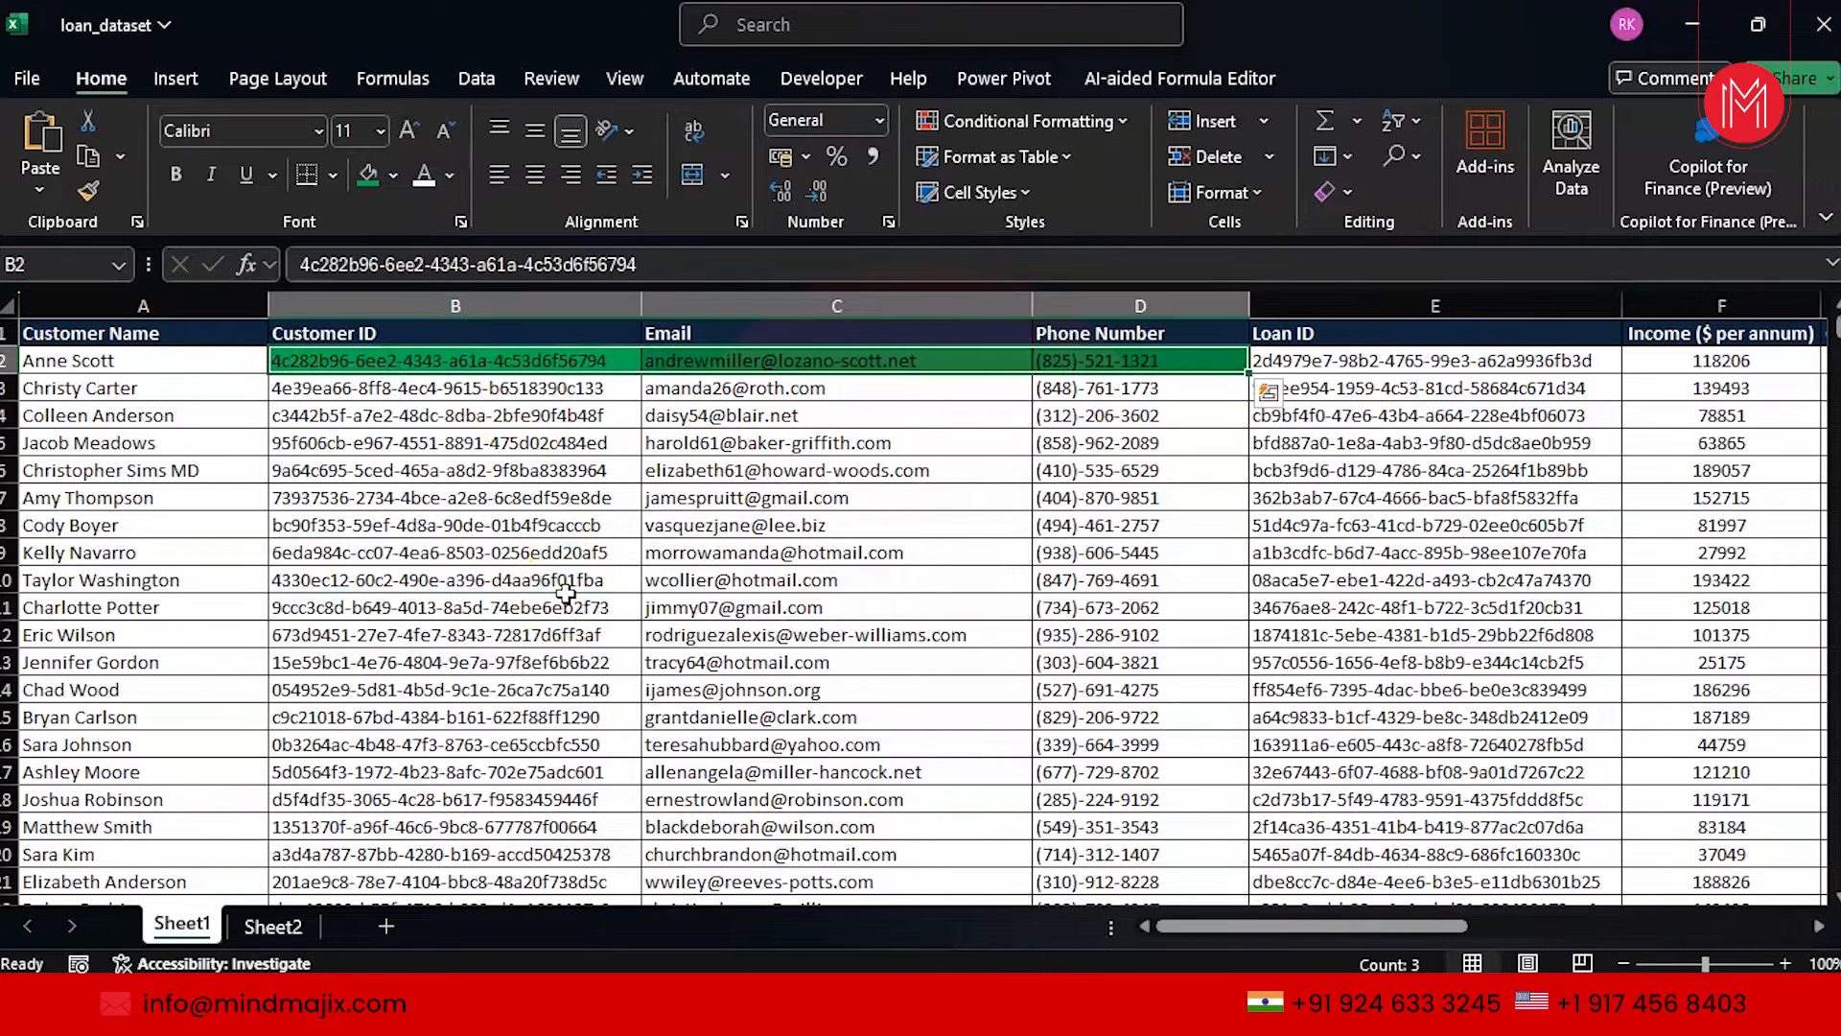
key(ctrl+z)
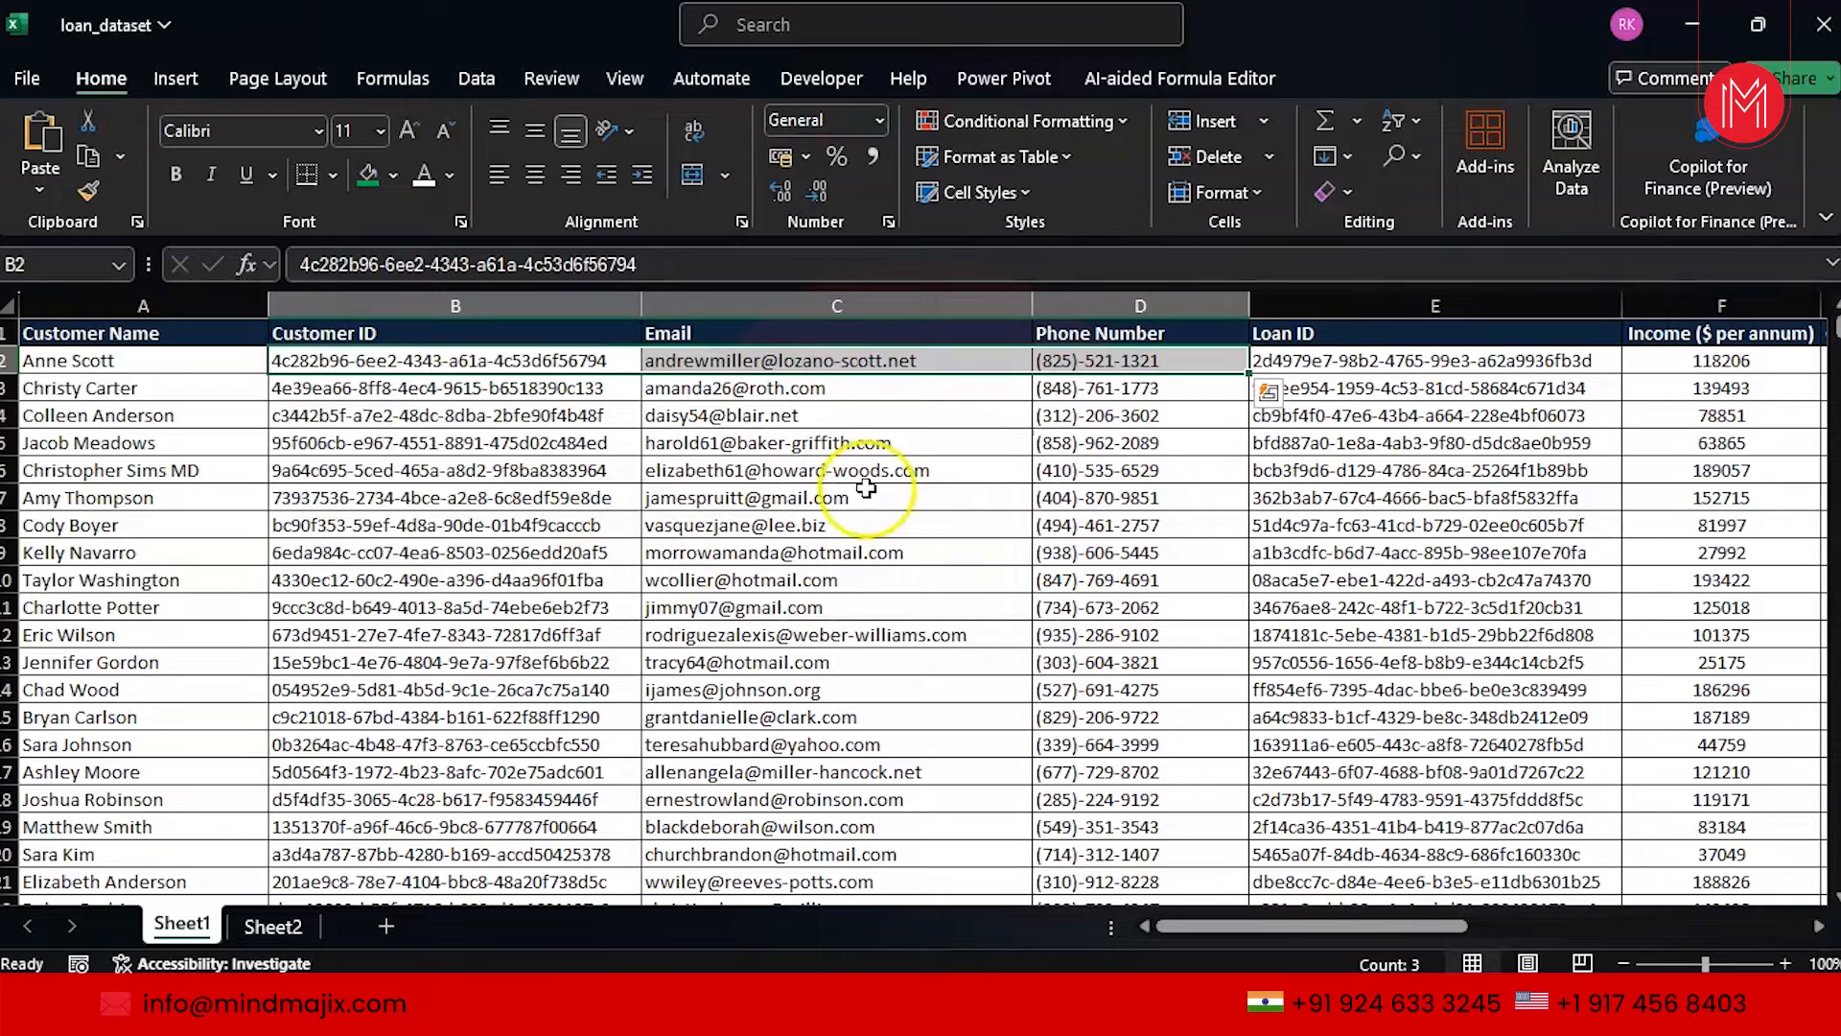
click(1337, 305)
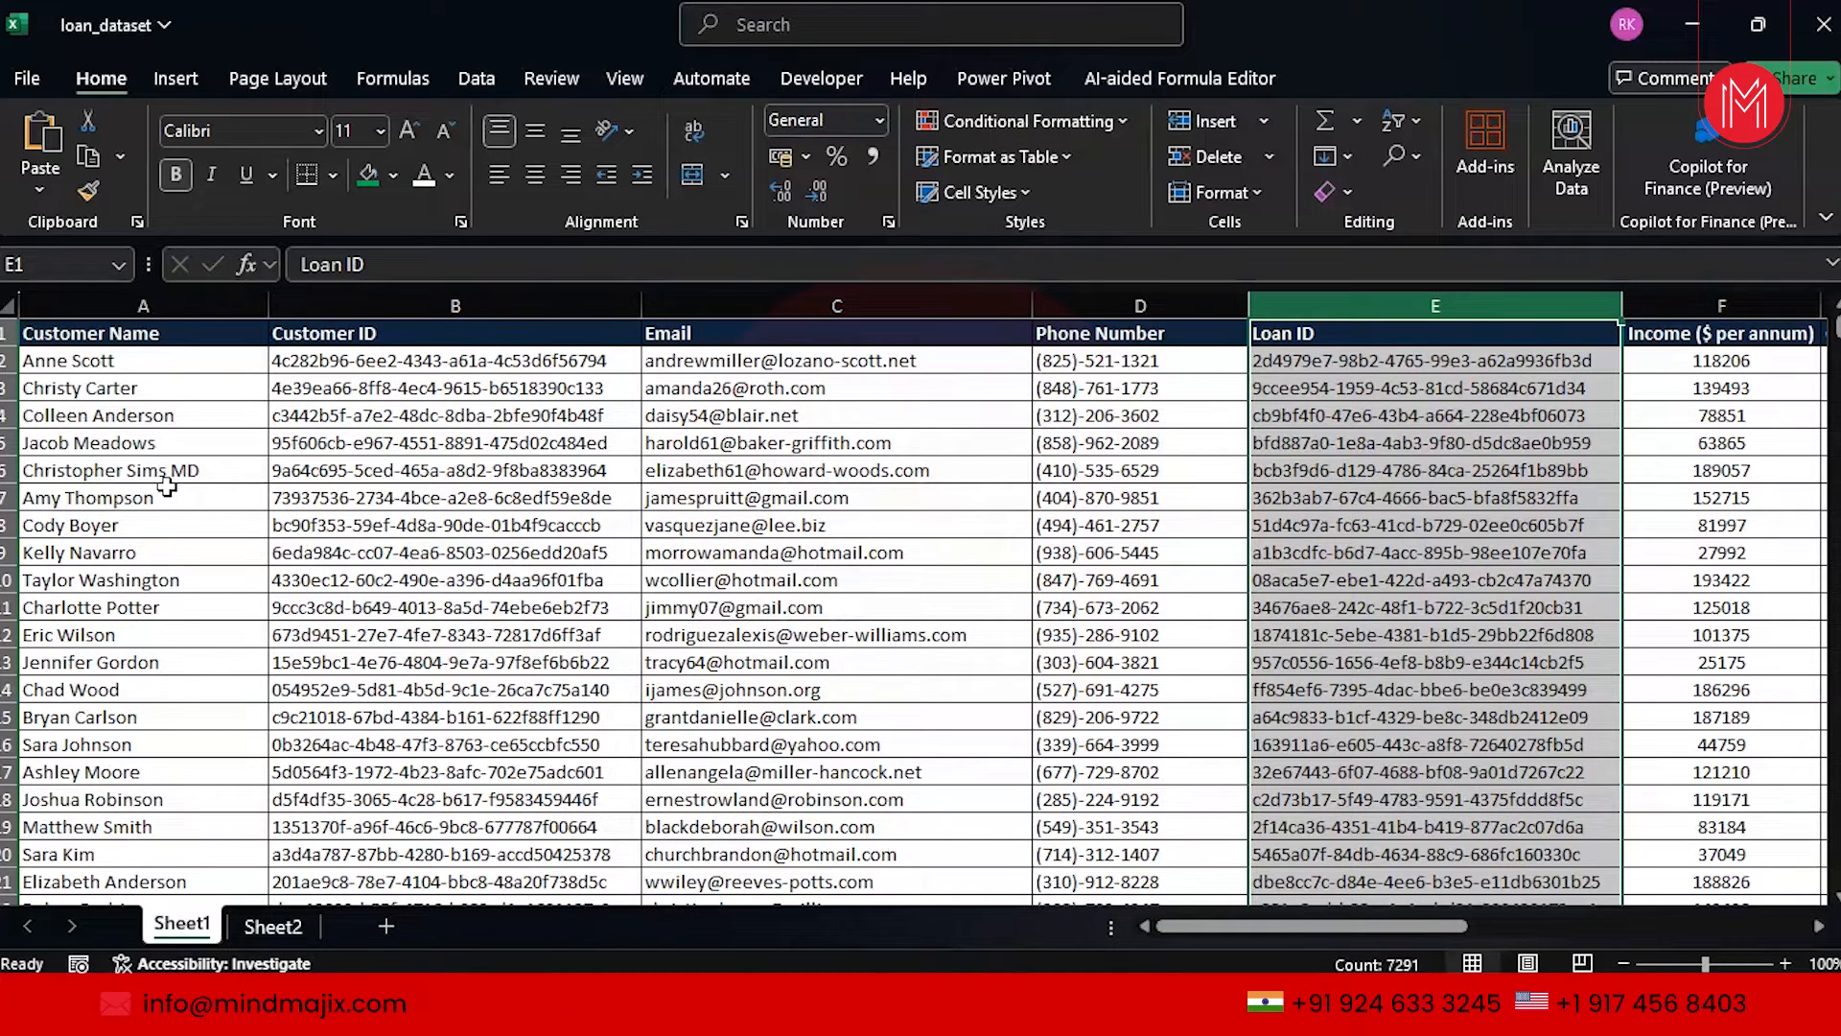
Try a green fill on the Customer Name cells A5:A17, and undo the fill
click(51, 447)
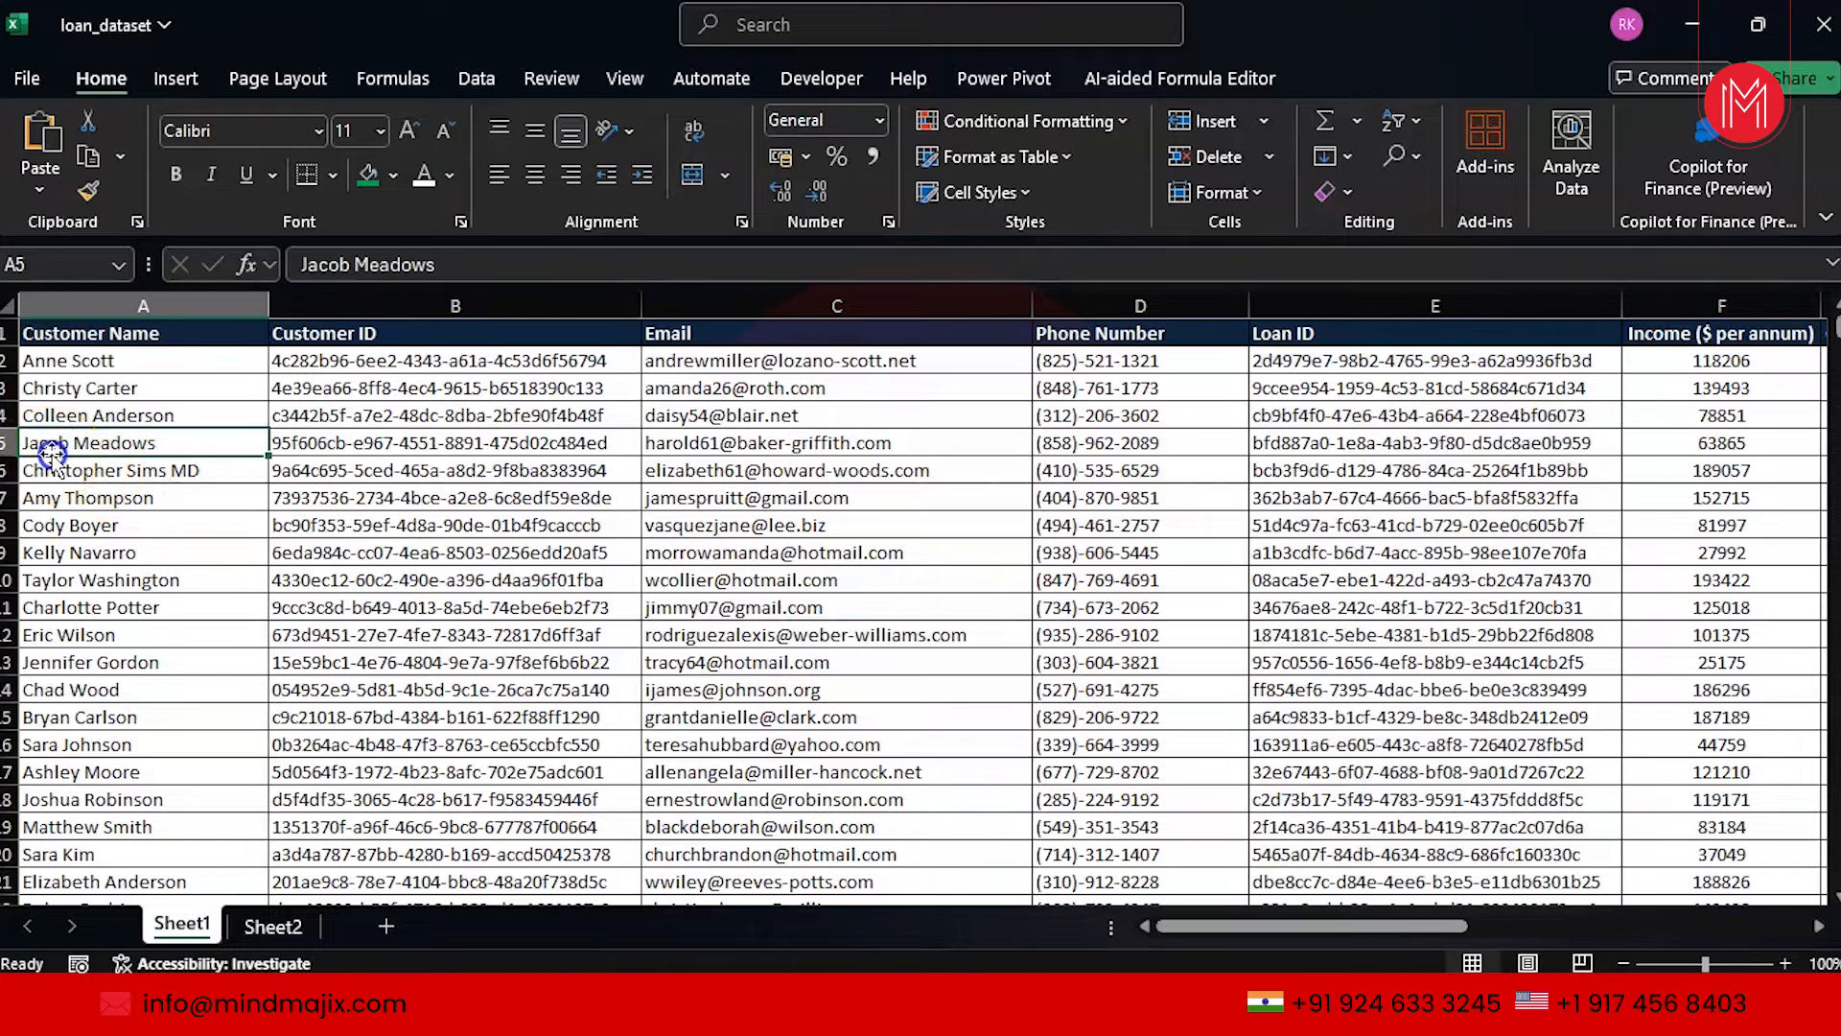
key(shift+Down)
key(shift+Down)
key(shift+Down)
key(shift+Down)
key(shift+Down)
key(shift+Down)
key(shift+Down)
key(shift+Down)
key(shift+Down)
key(shift+Down)
key(shift+Down)
key(shift+Down)
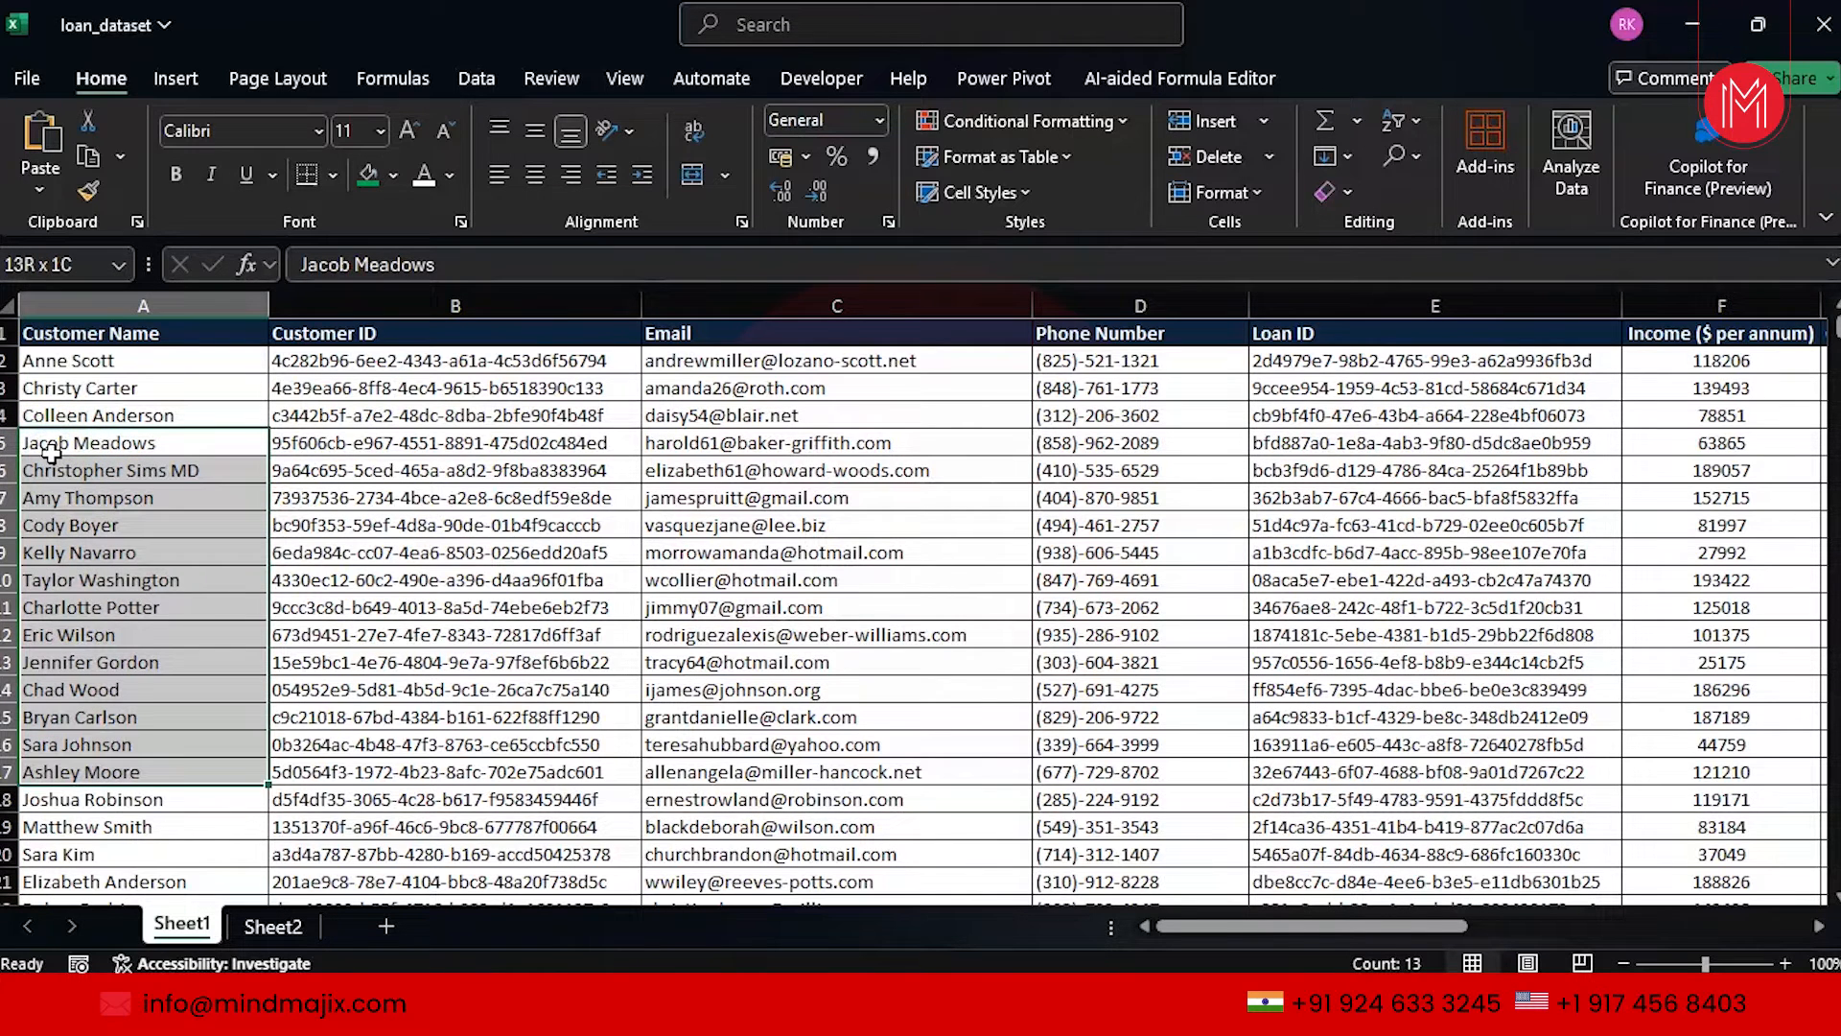
click(371, 179)
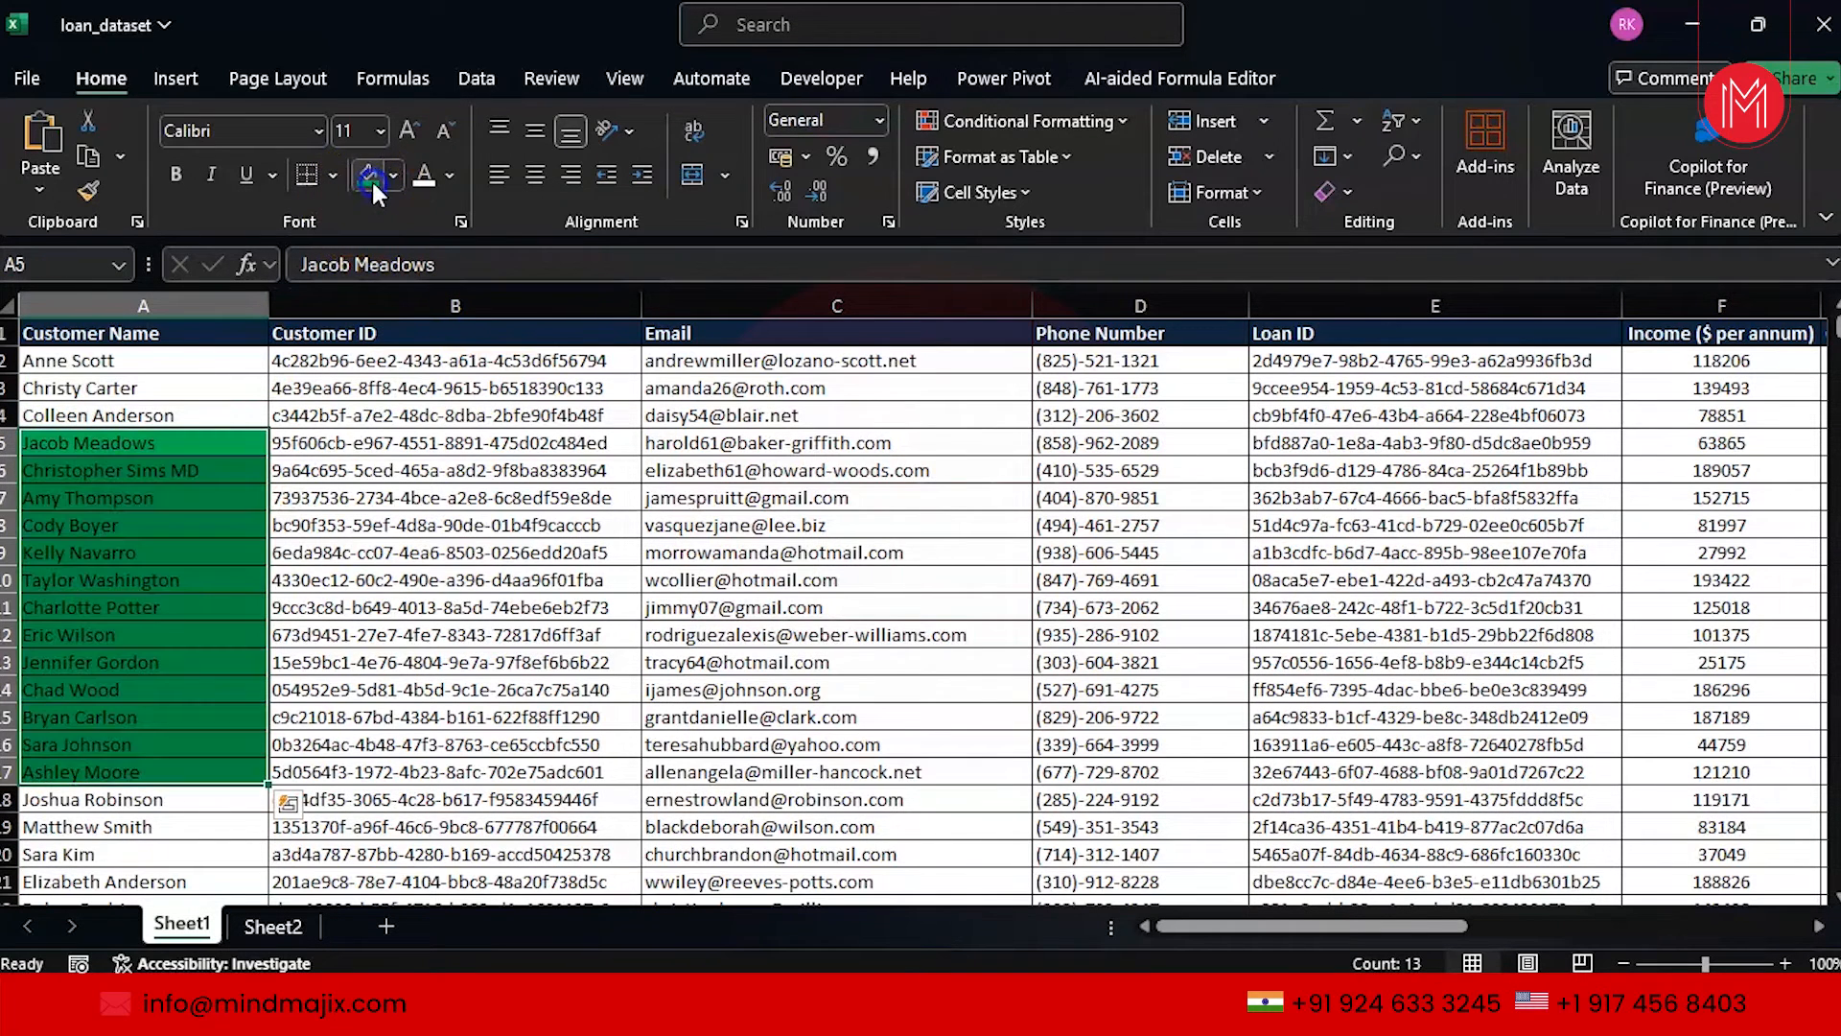
key(ctrl+z)
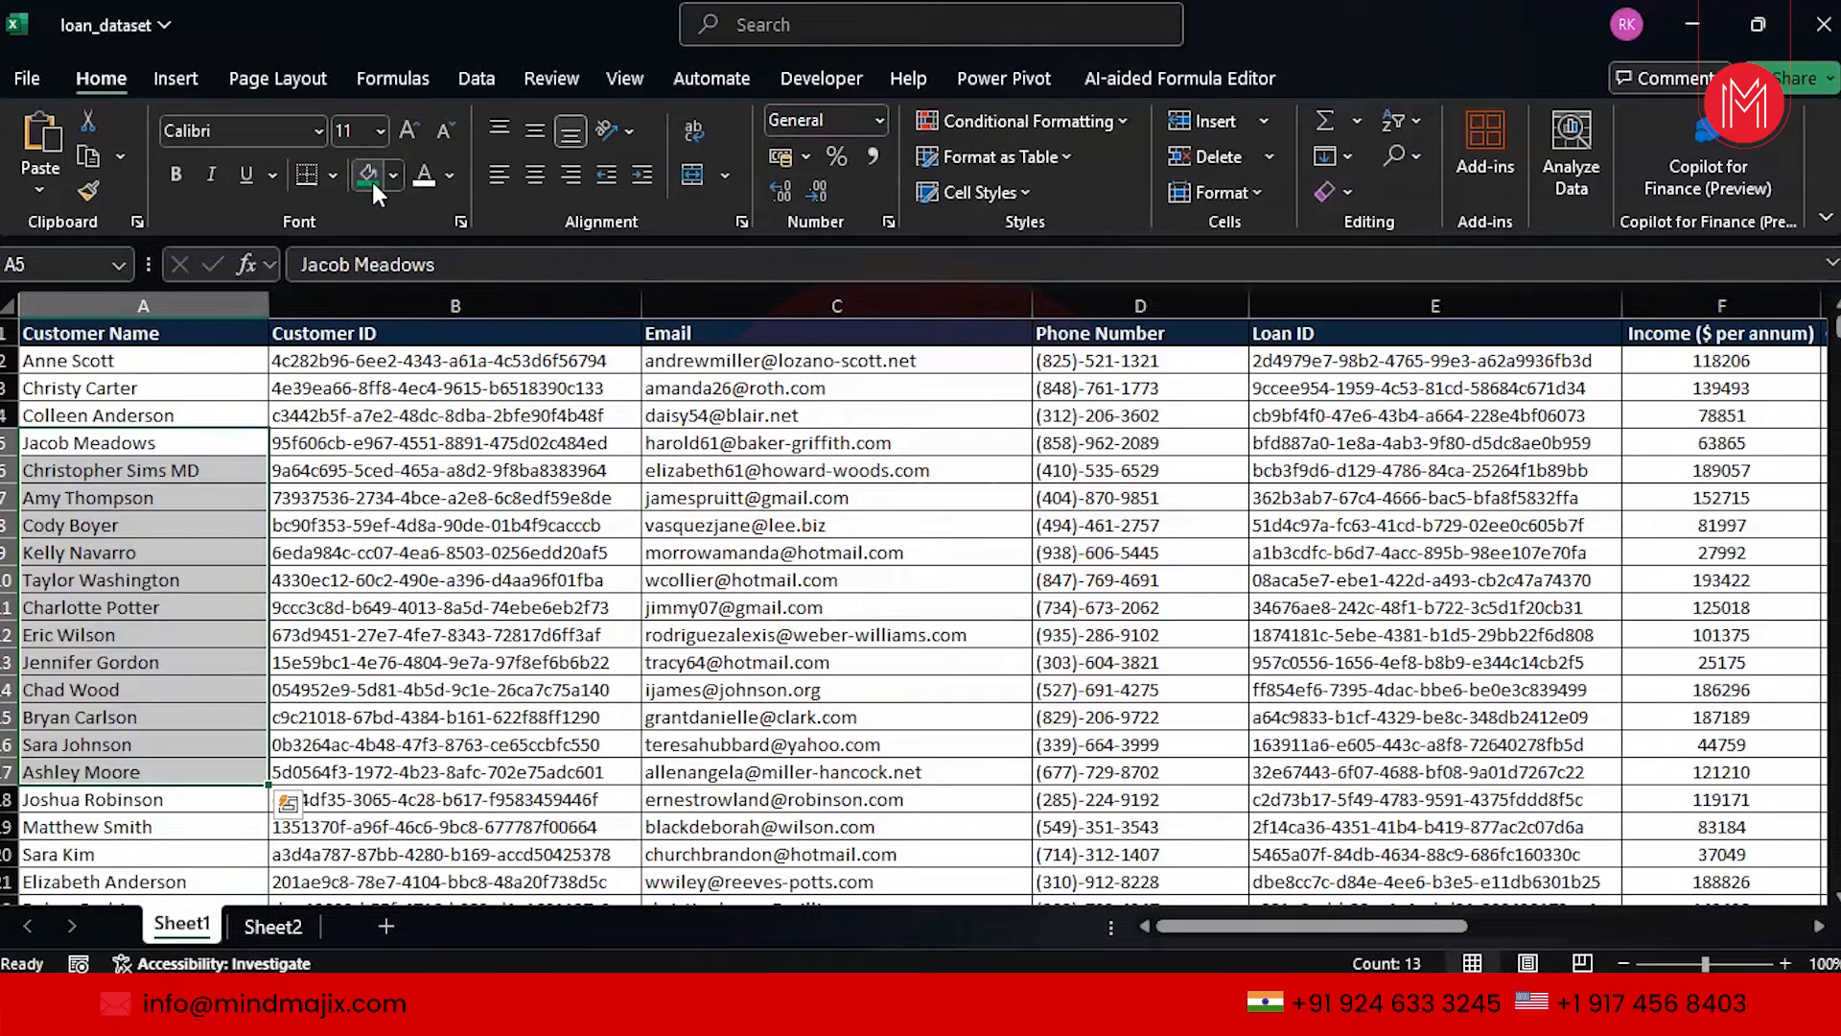
Try a red fill on the Customer ID cells B8:B19, and undo the fill
click(552, 830)
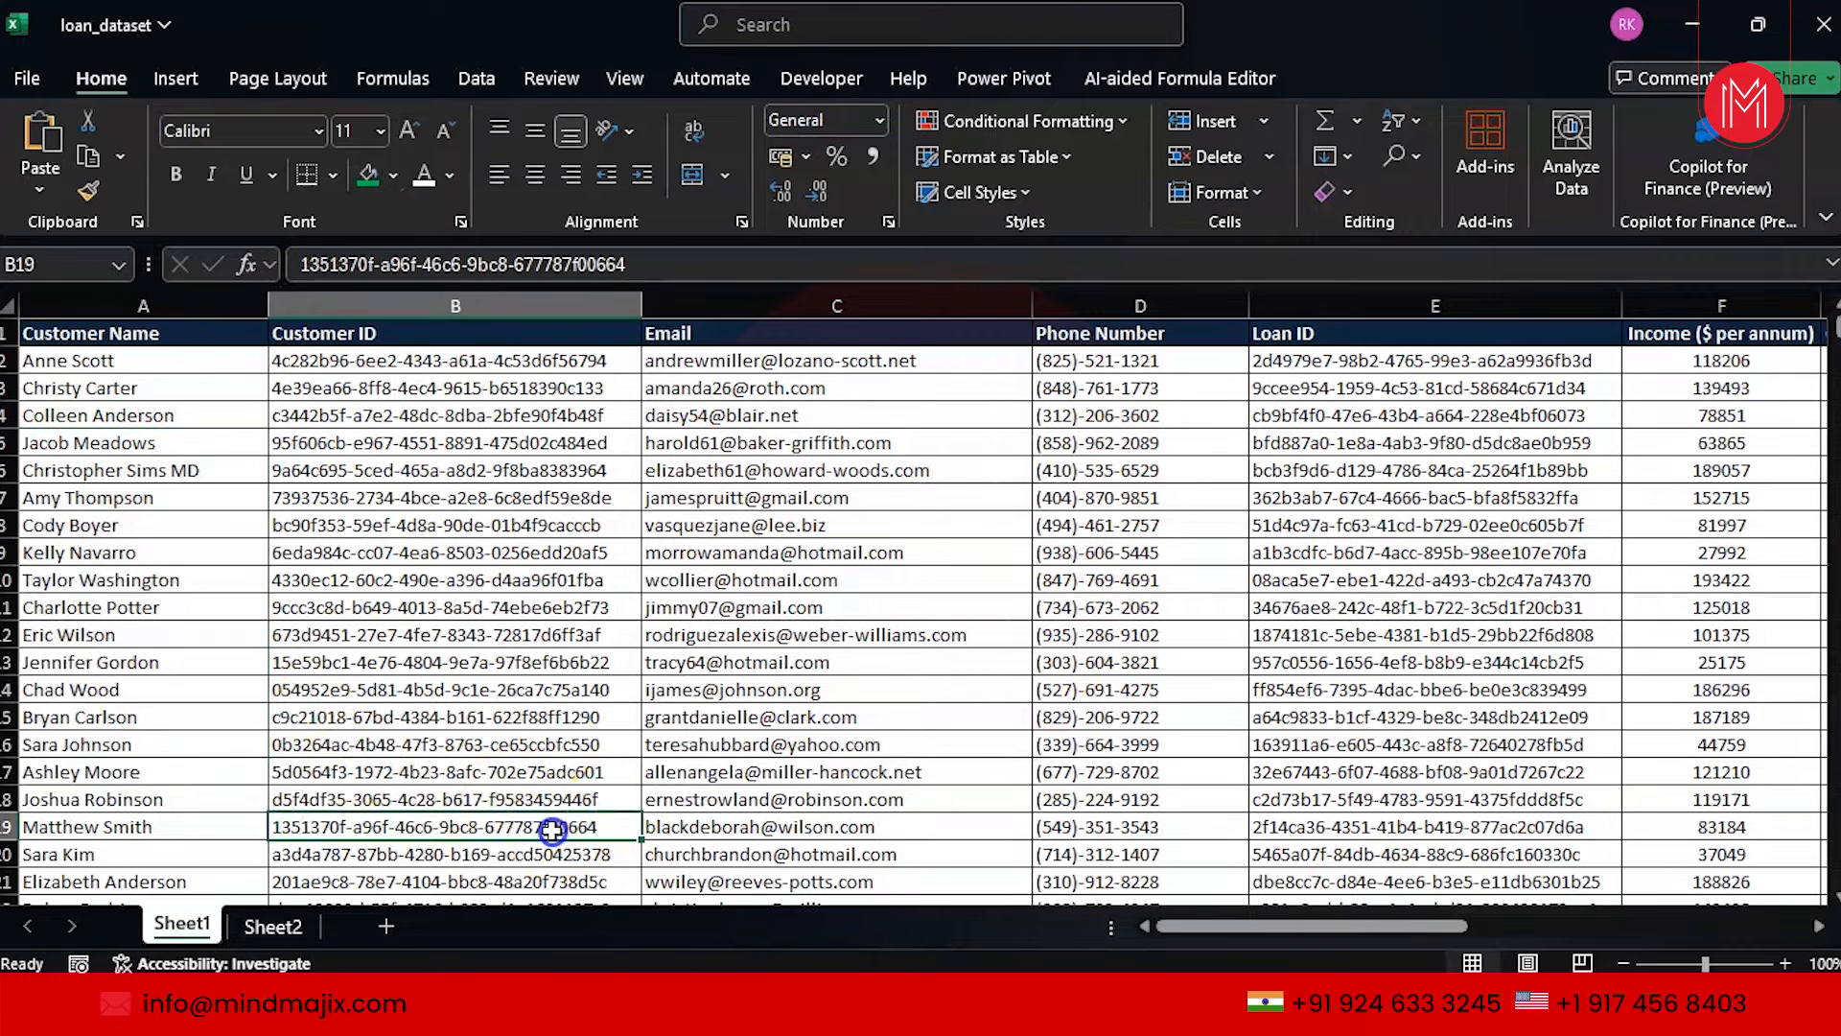
key(shift+Up)
key(shift+Up)
key(shift+Up)
key(shift+Up)
key(shift+Up)
key(shift+Up)
key(shift+Up)
key(shift+Up)
key(shift+Up)
key(shift+Up)
key(shift+Up)
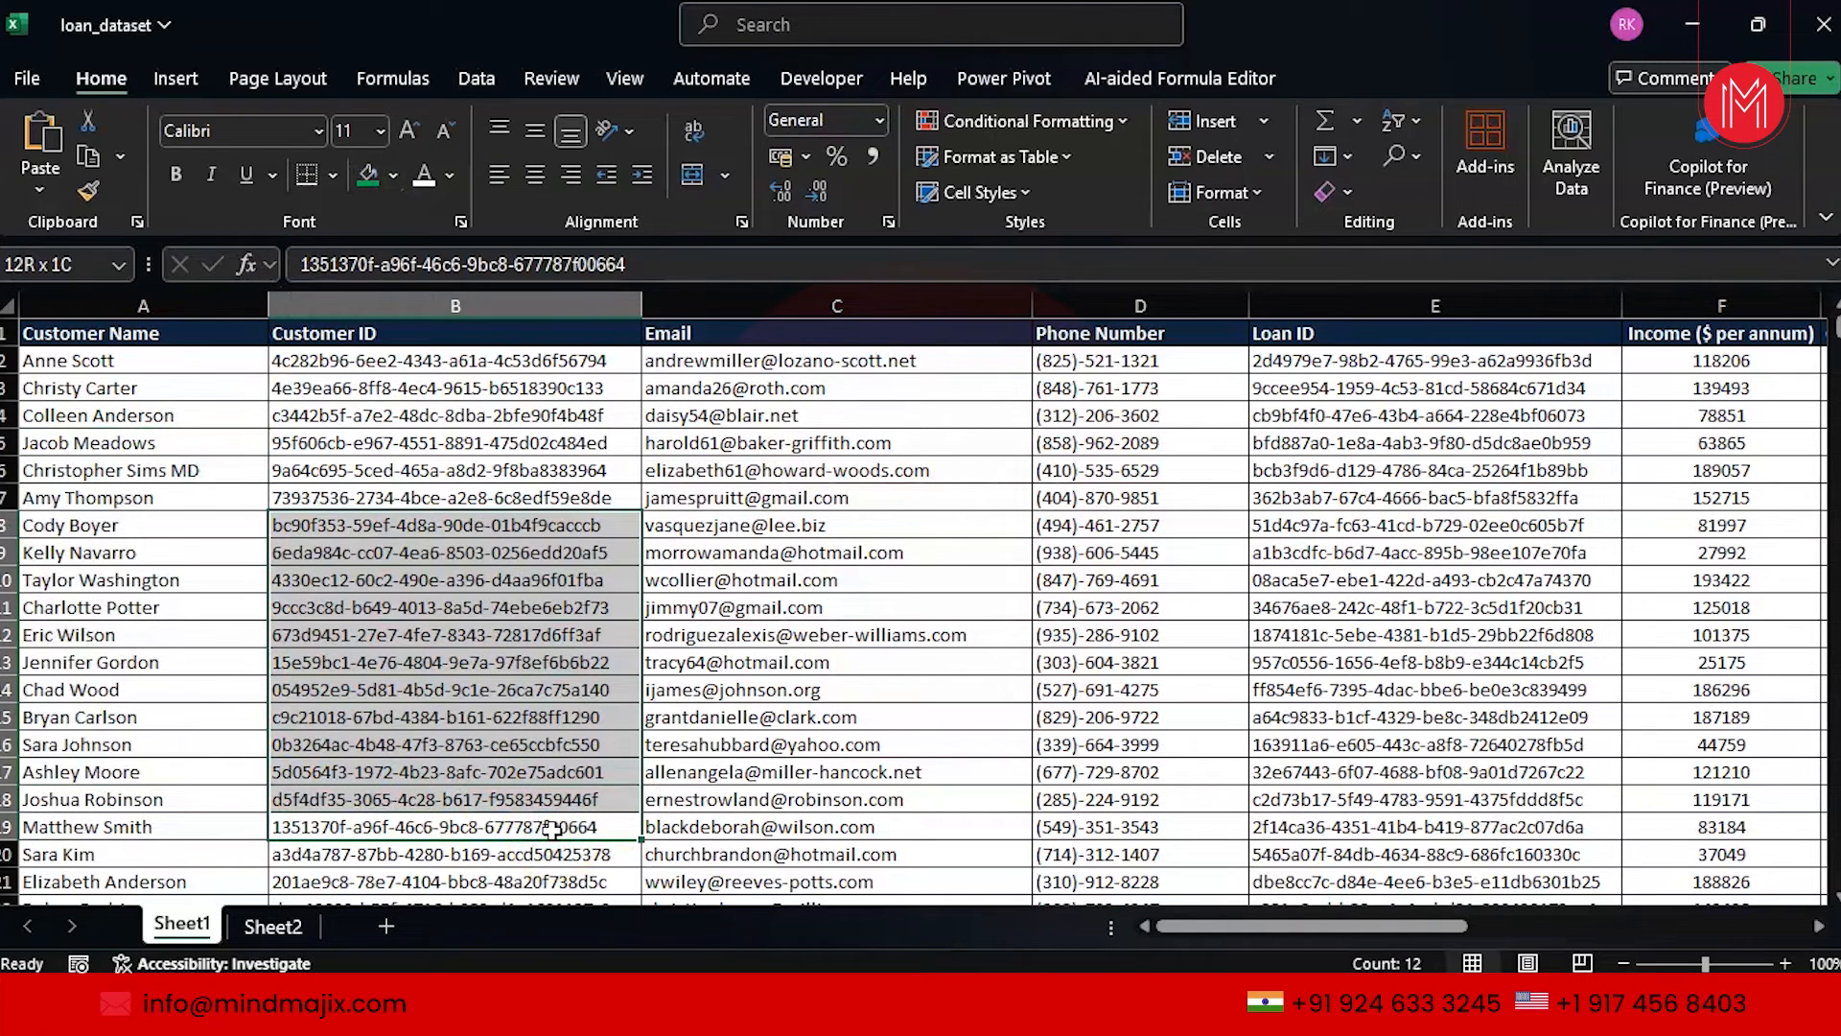
click(394, 175)
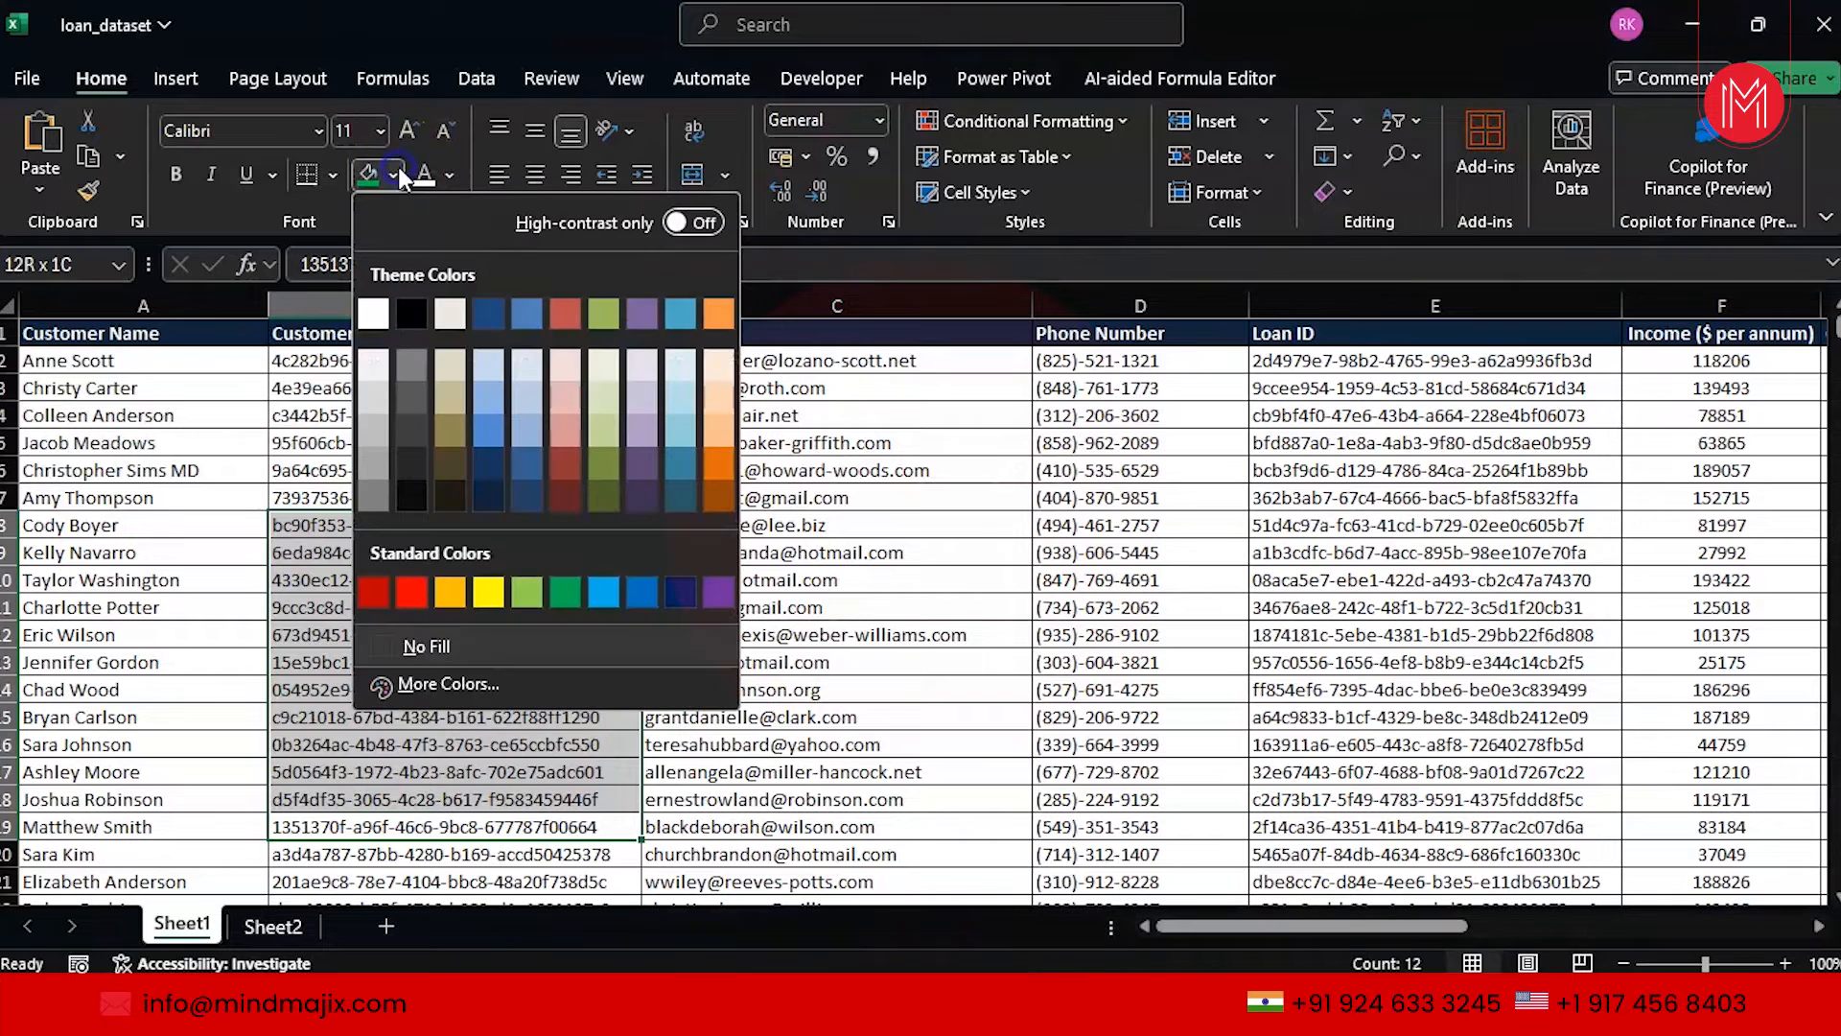
click(413, 592)
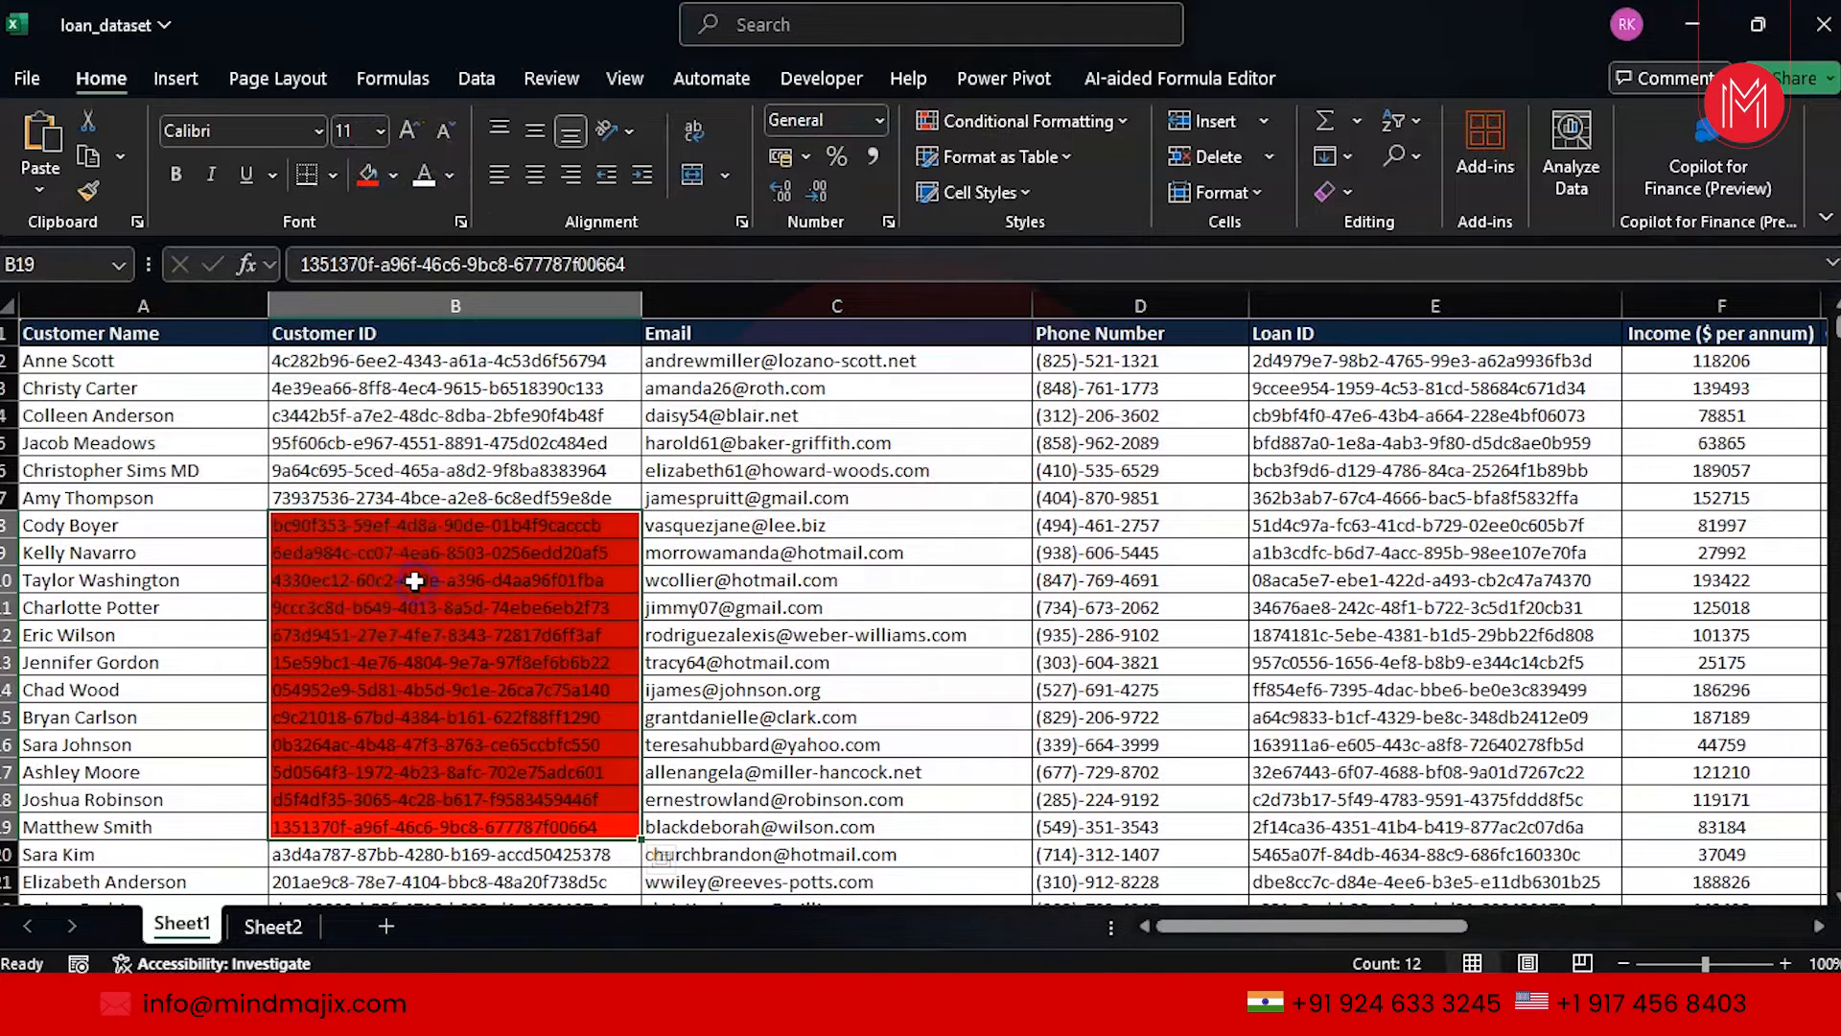
key(ctrl+z)
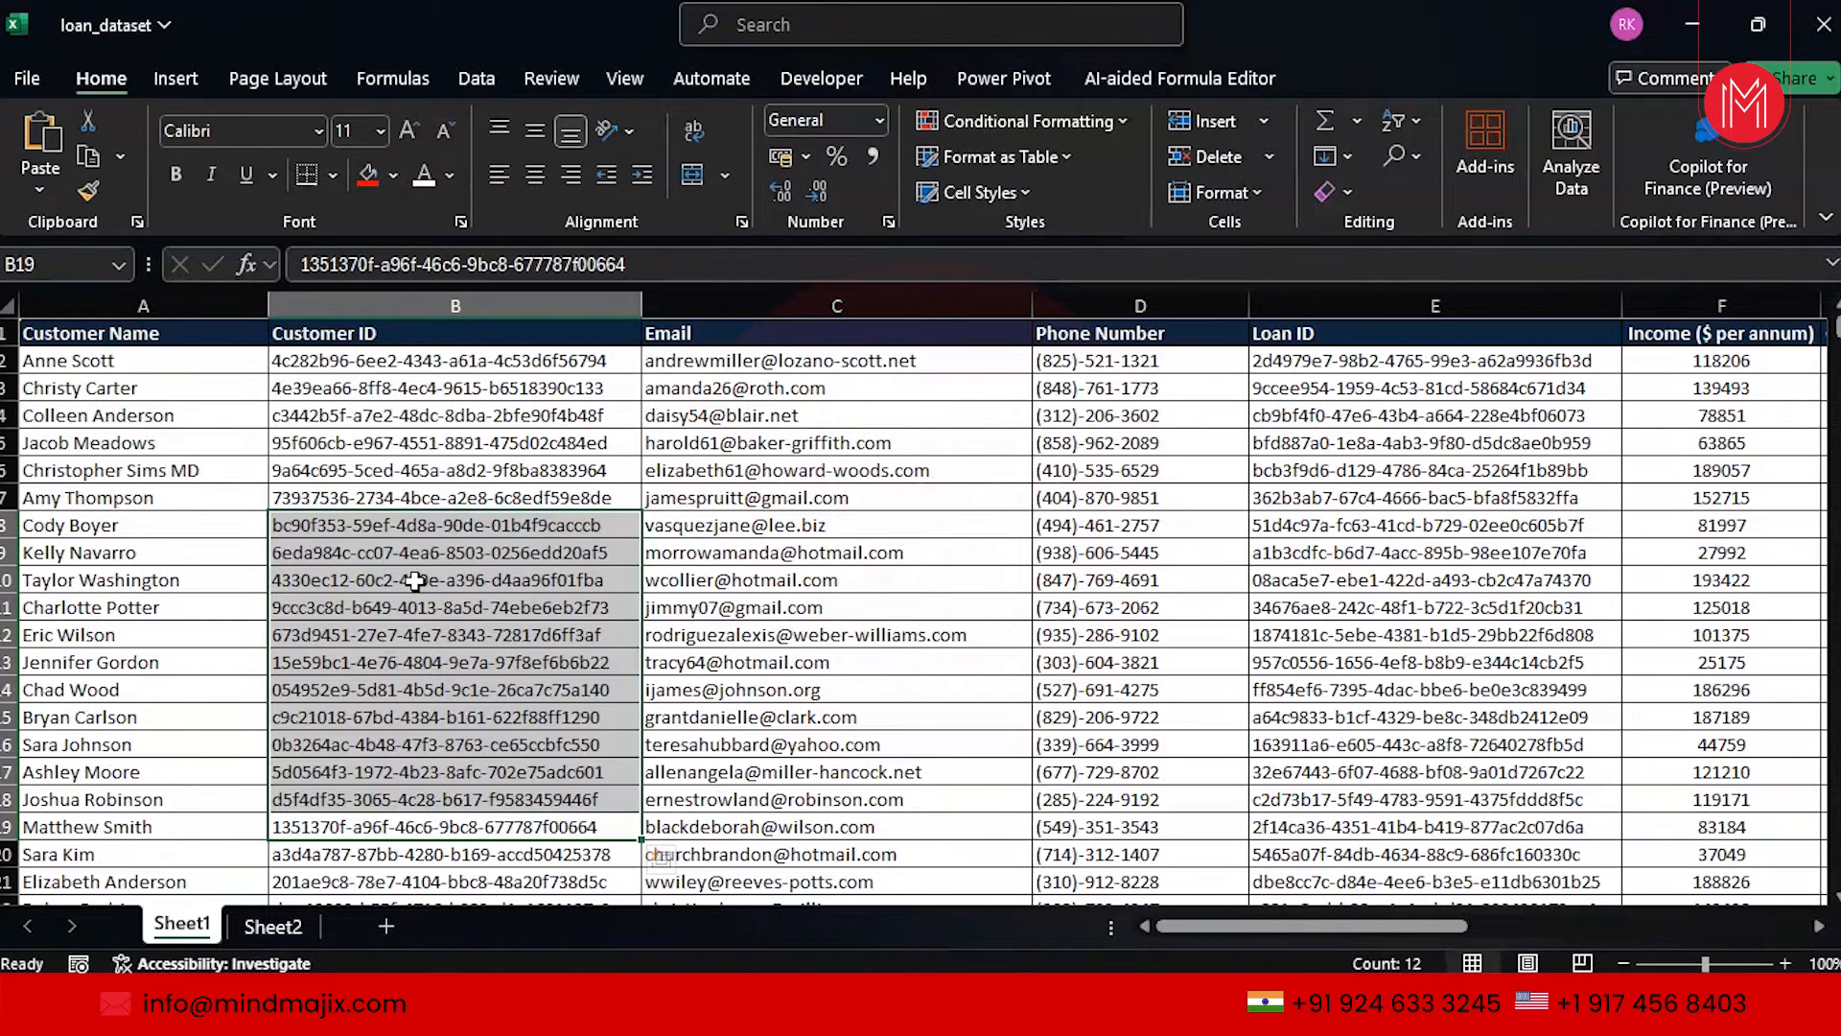
click(217, 547)
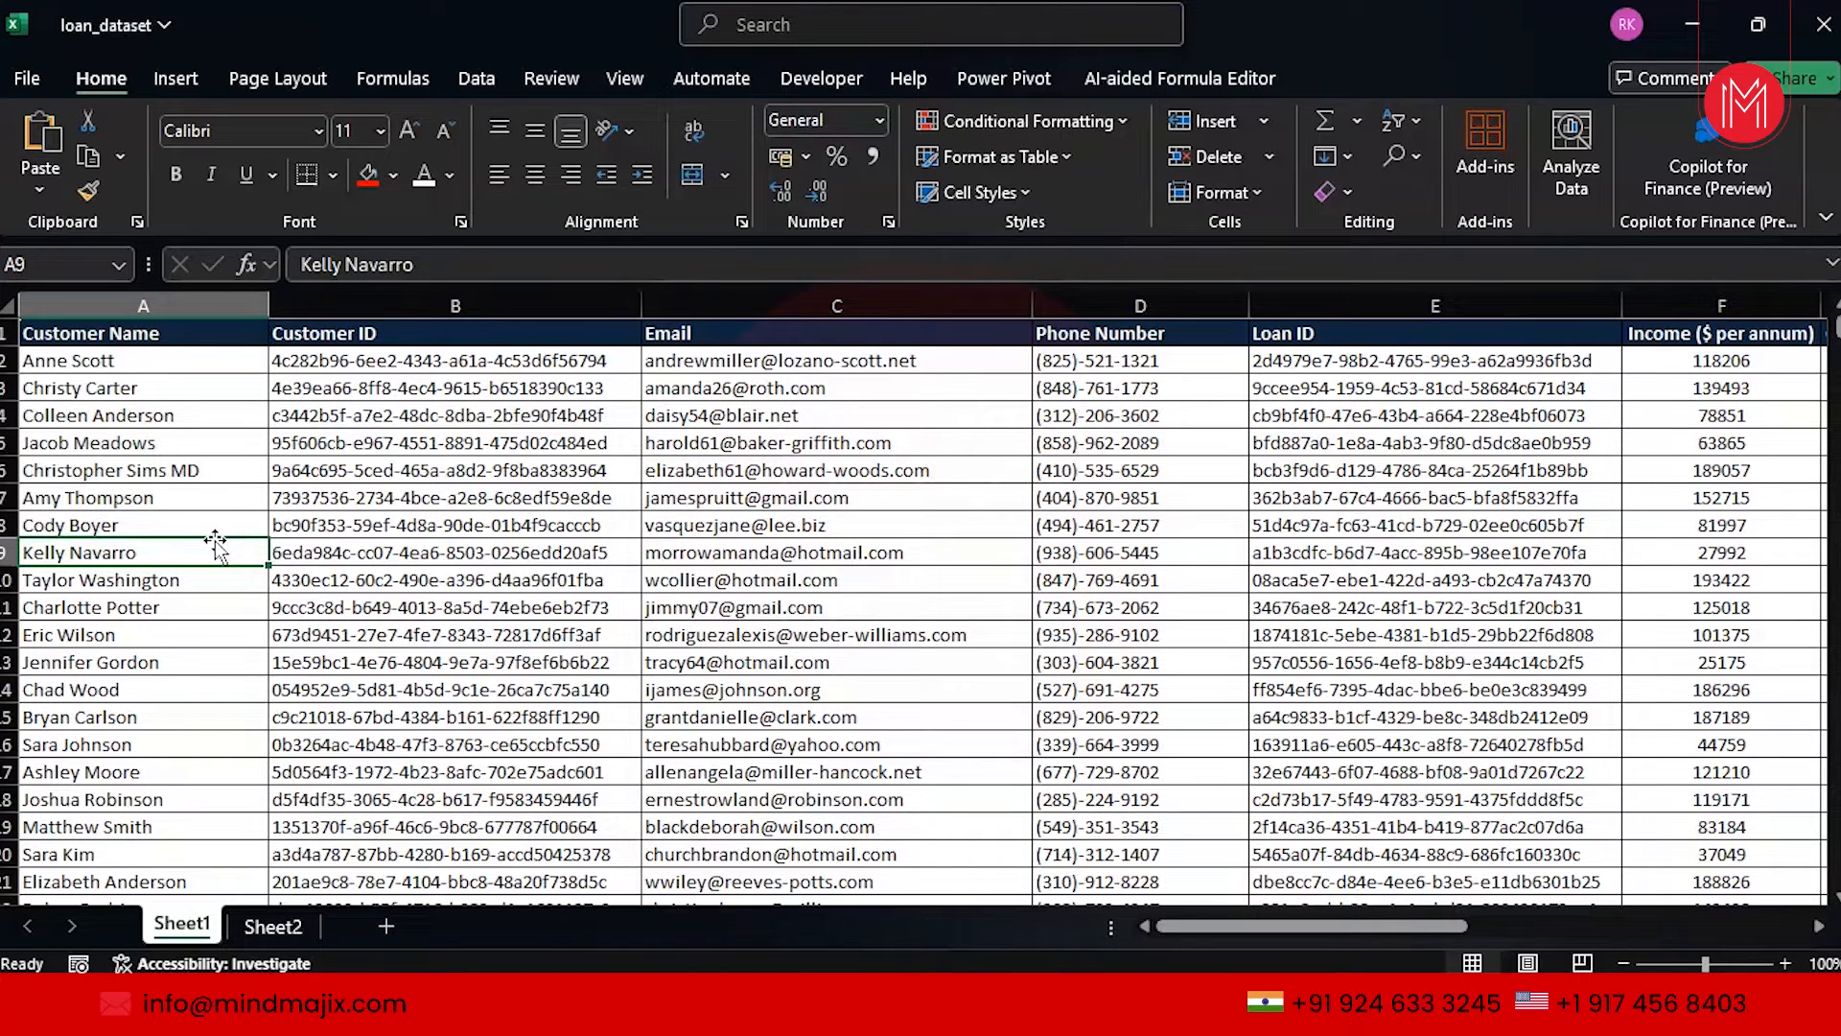
click(164, 389)
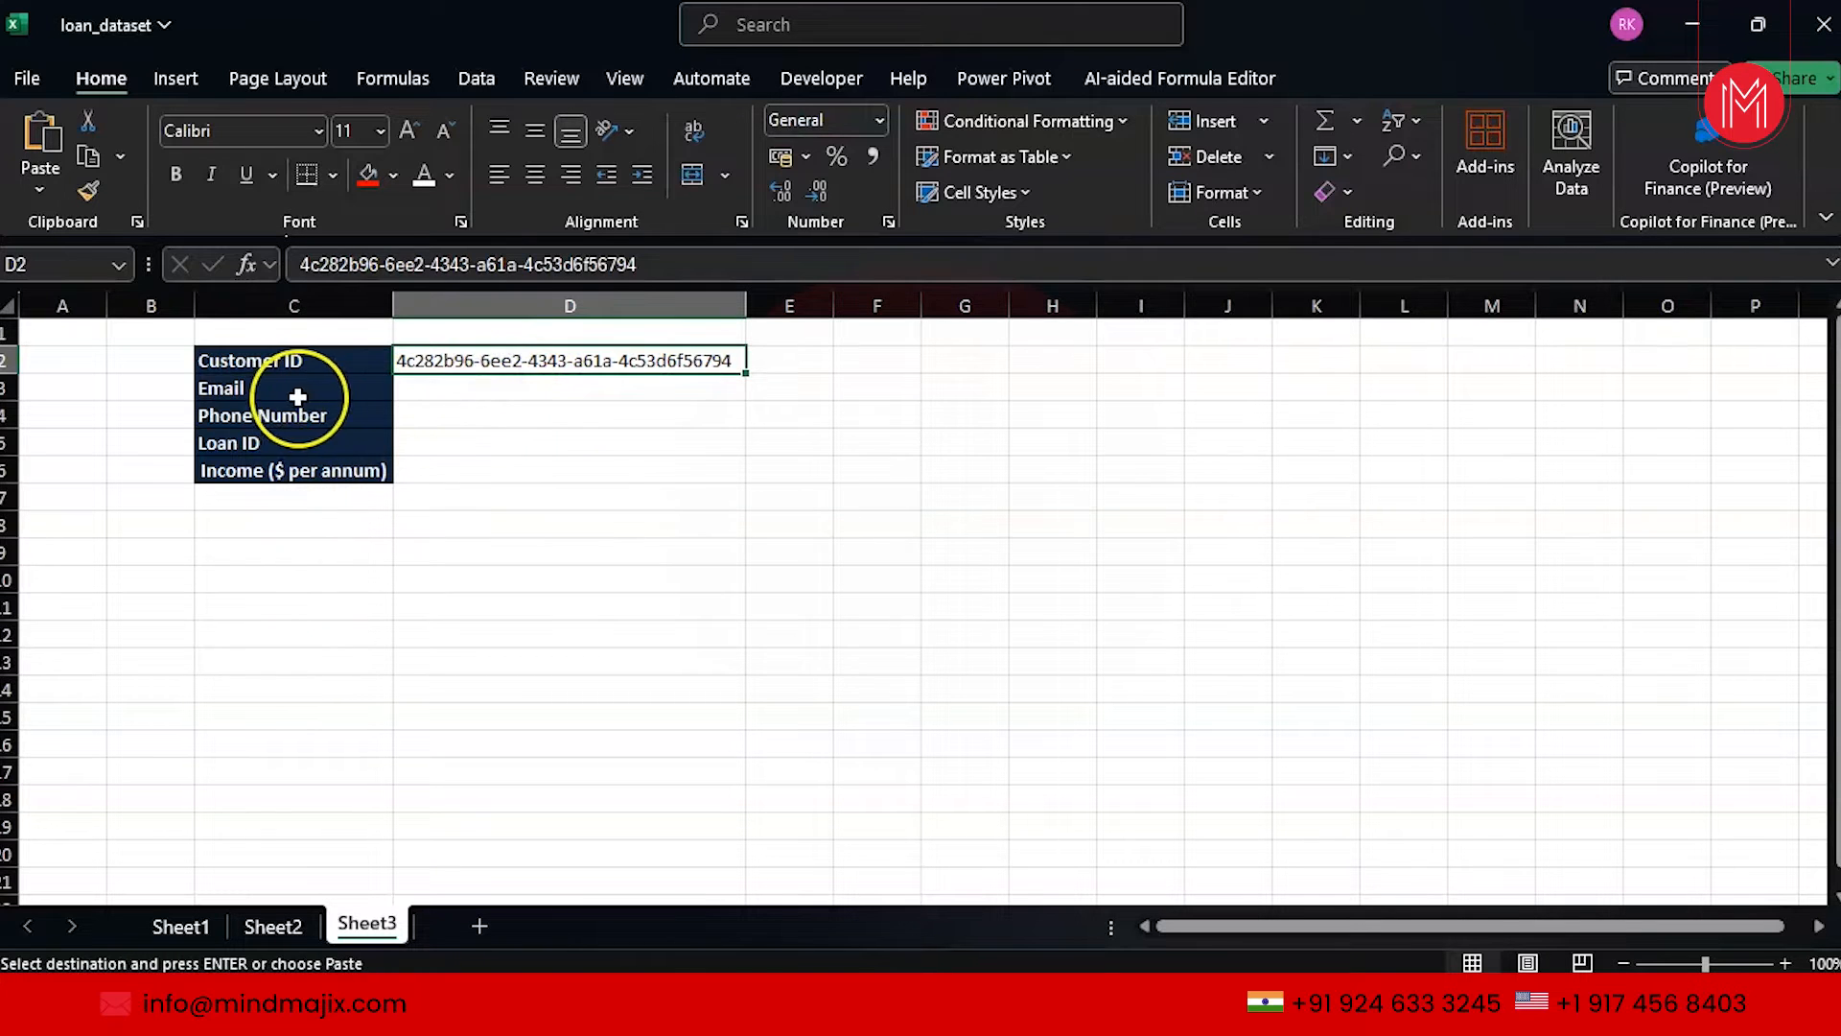
click(502, 397)
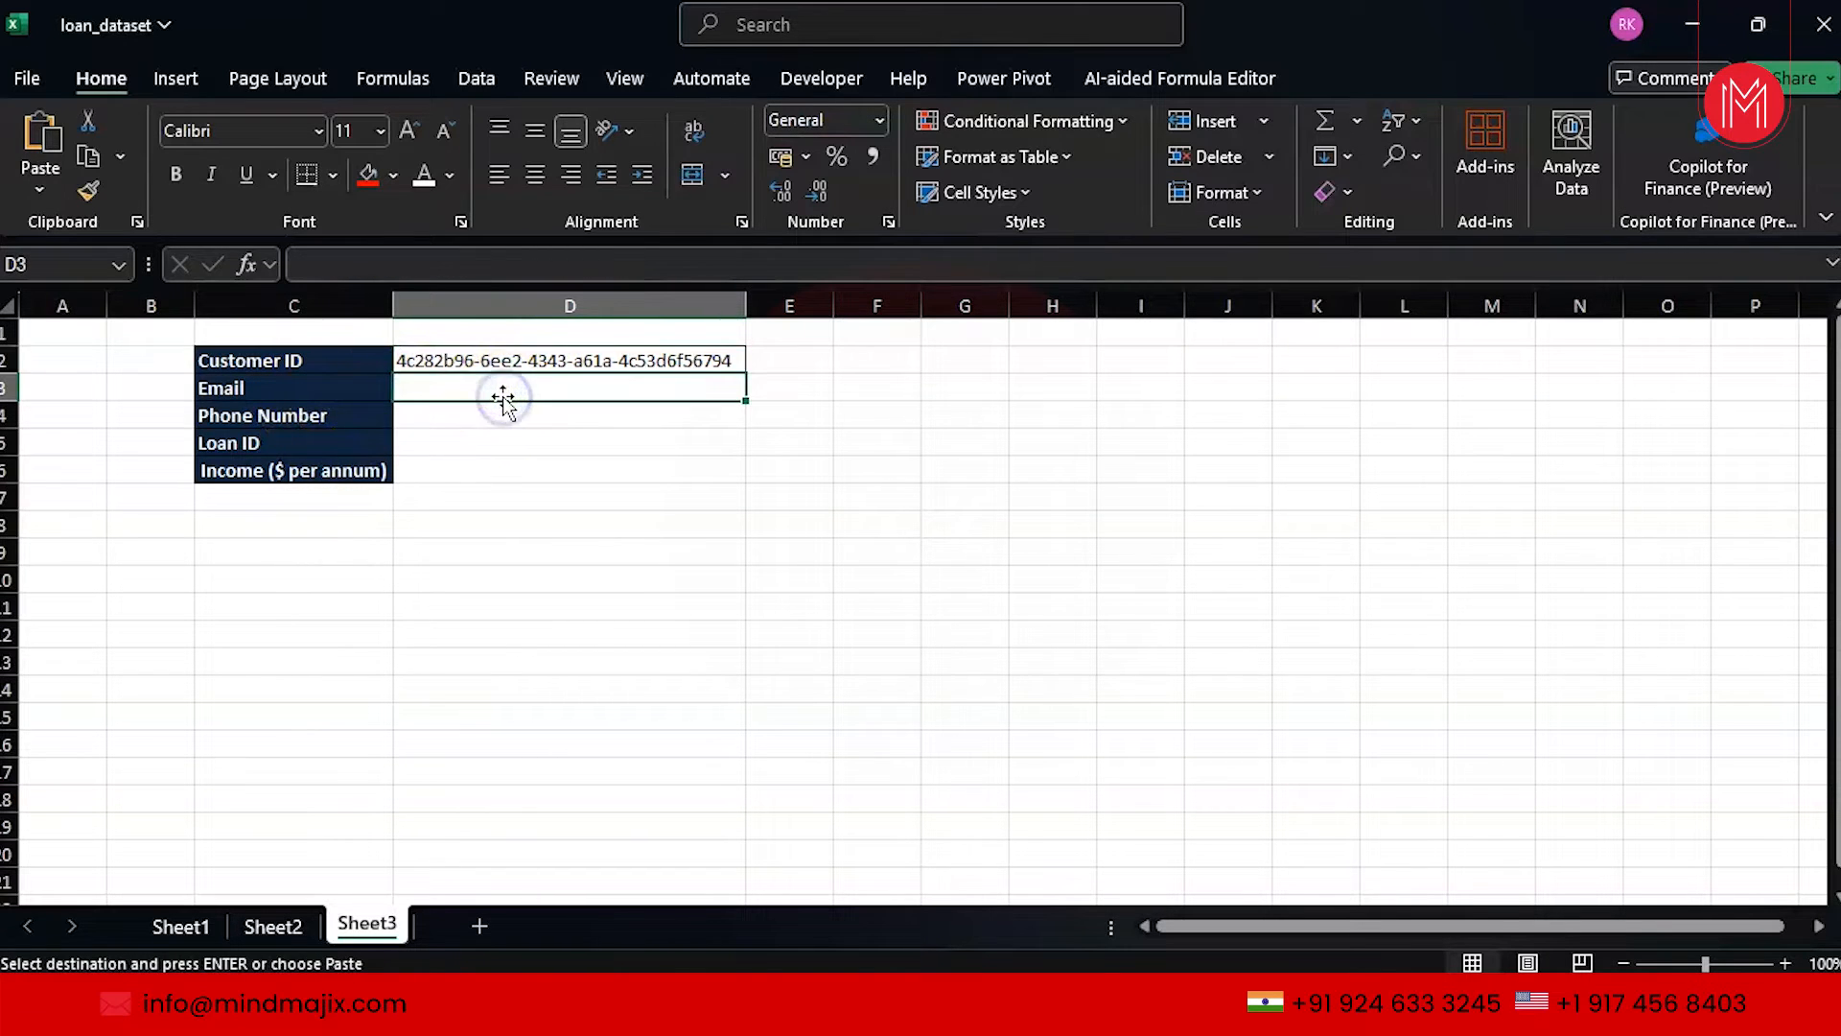
text(=v)
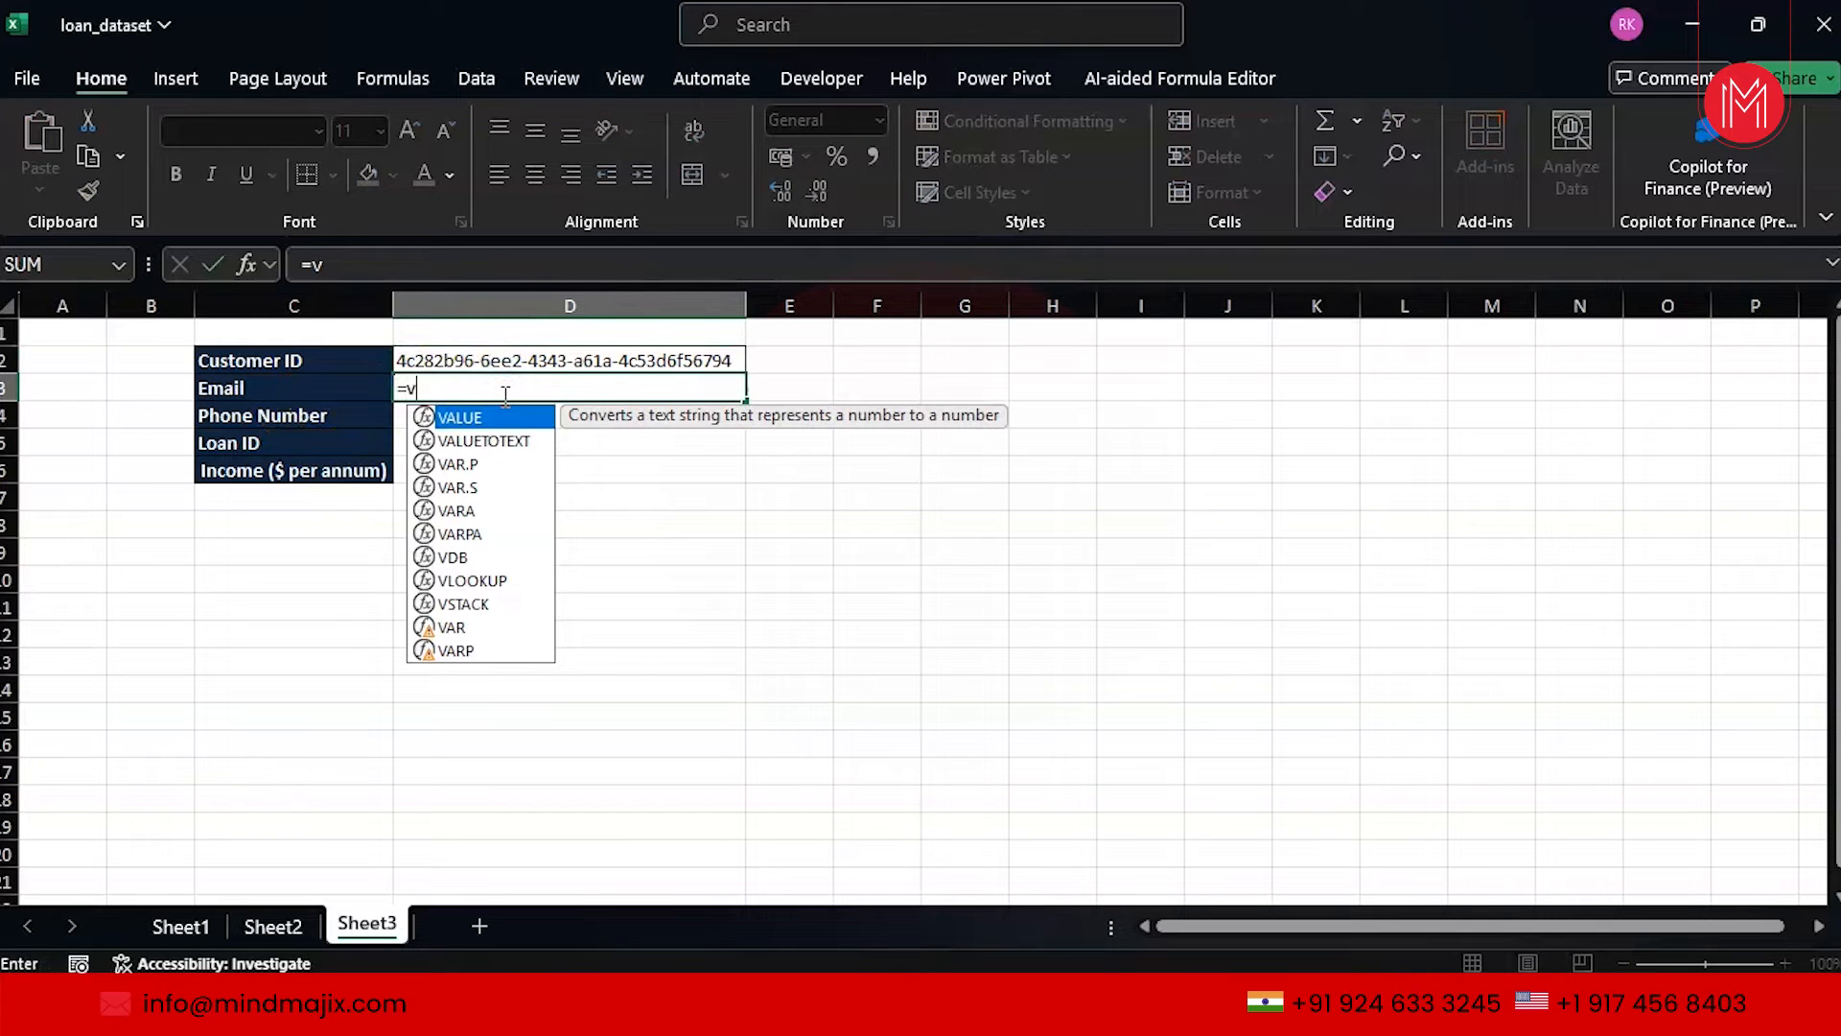
text(loo)
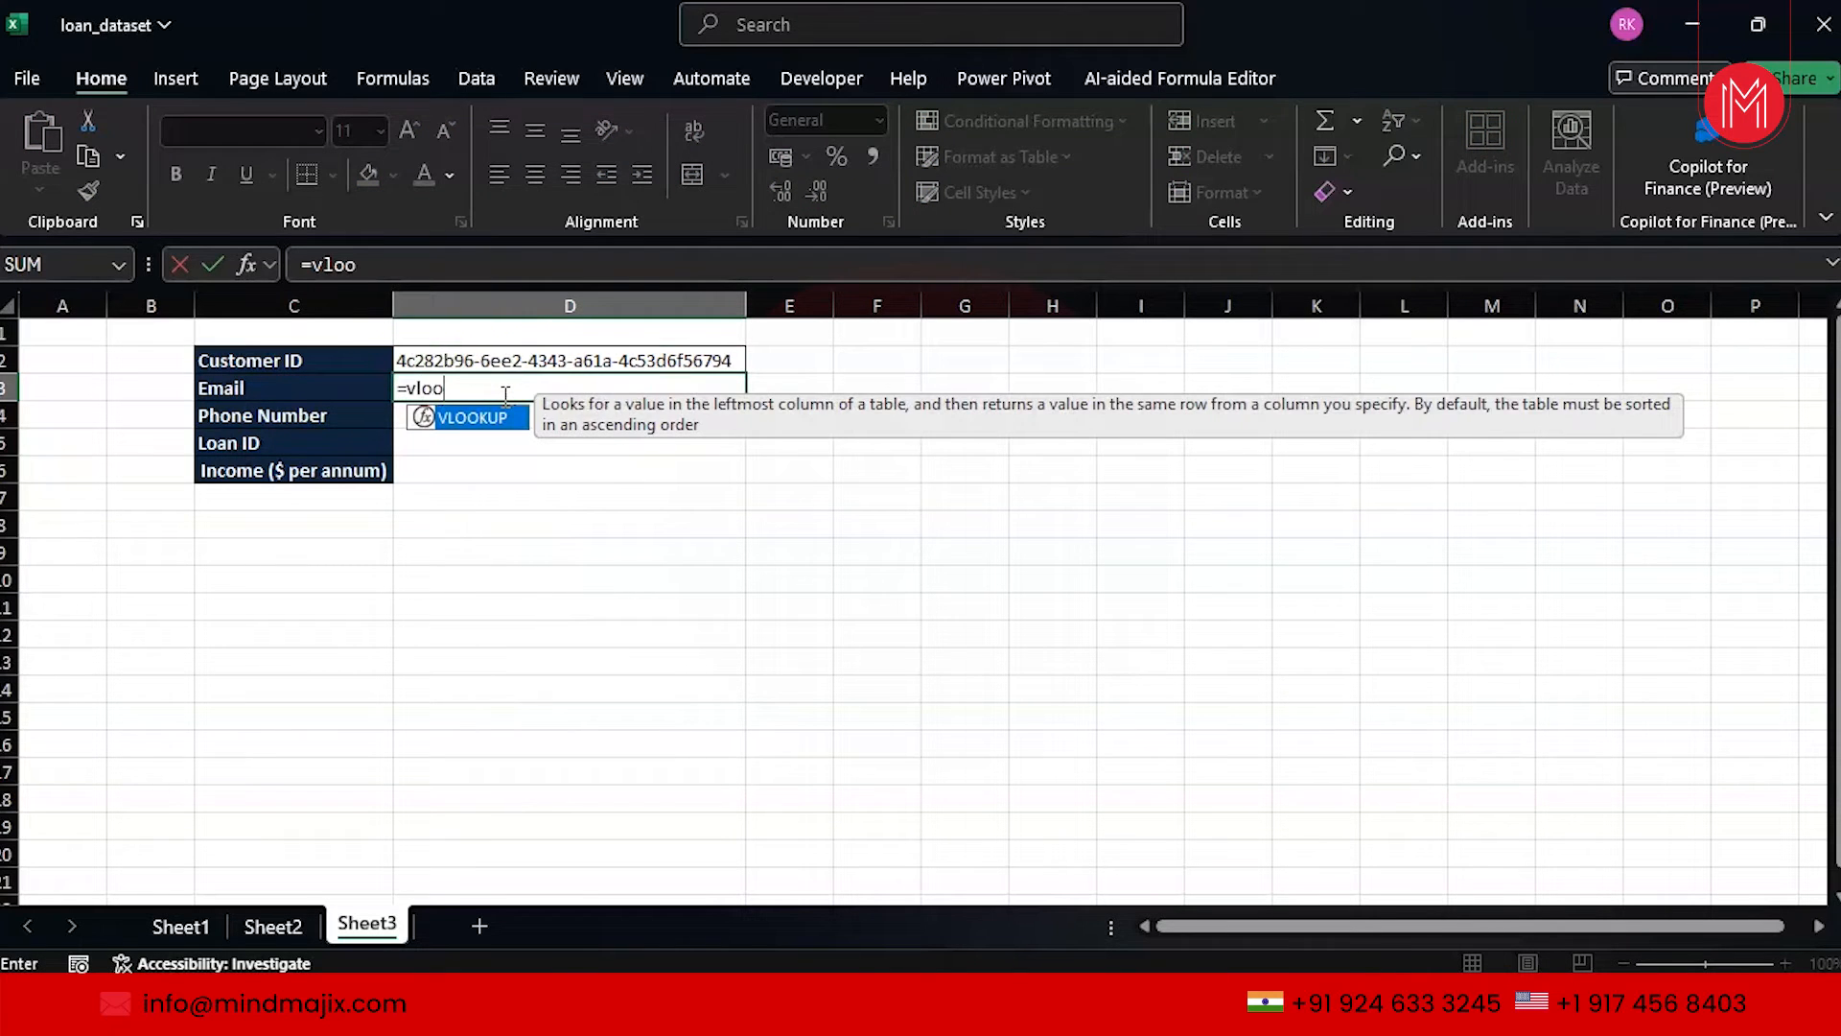
key(Tab)
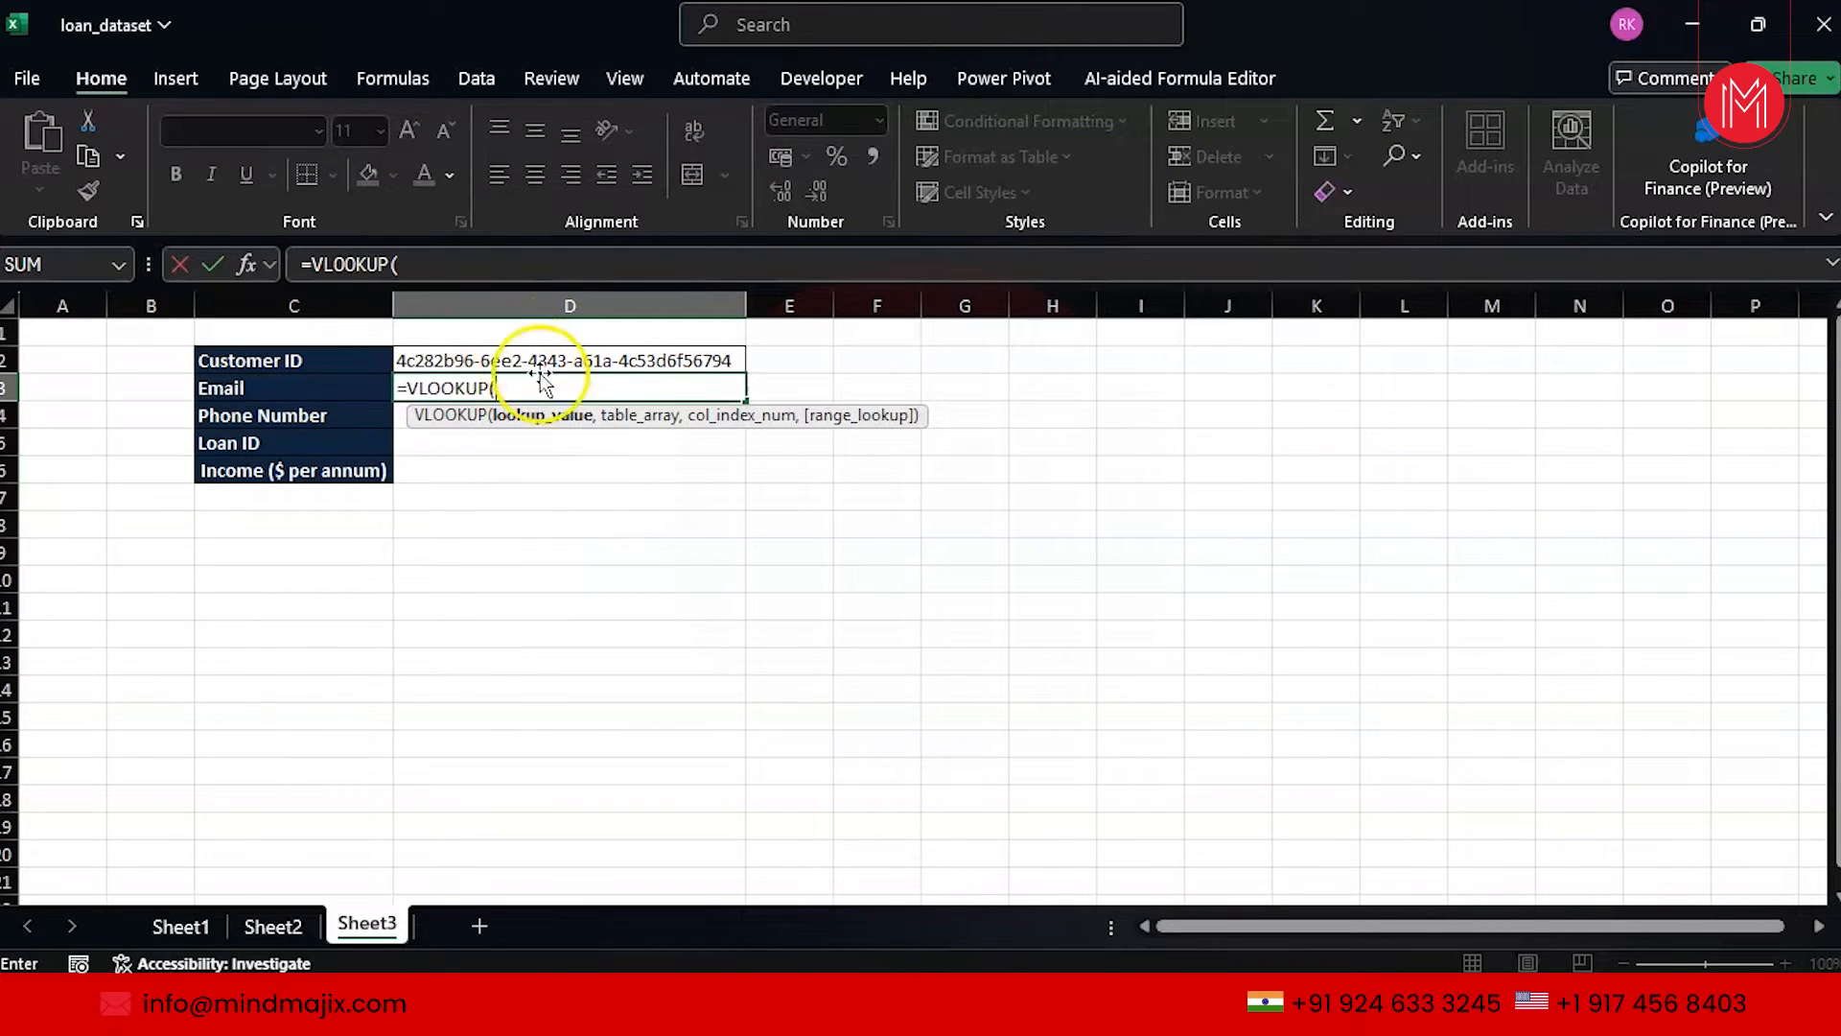
click(202, 925)
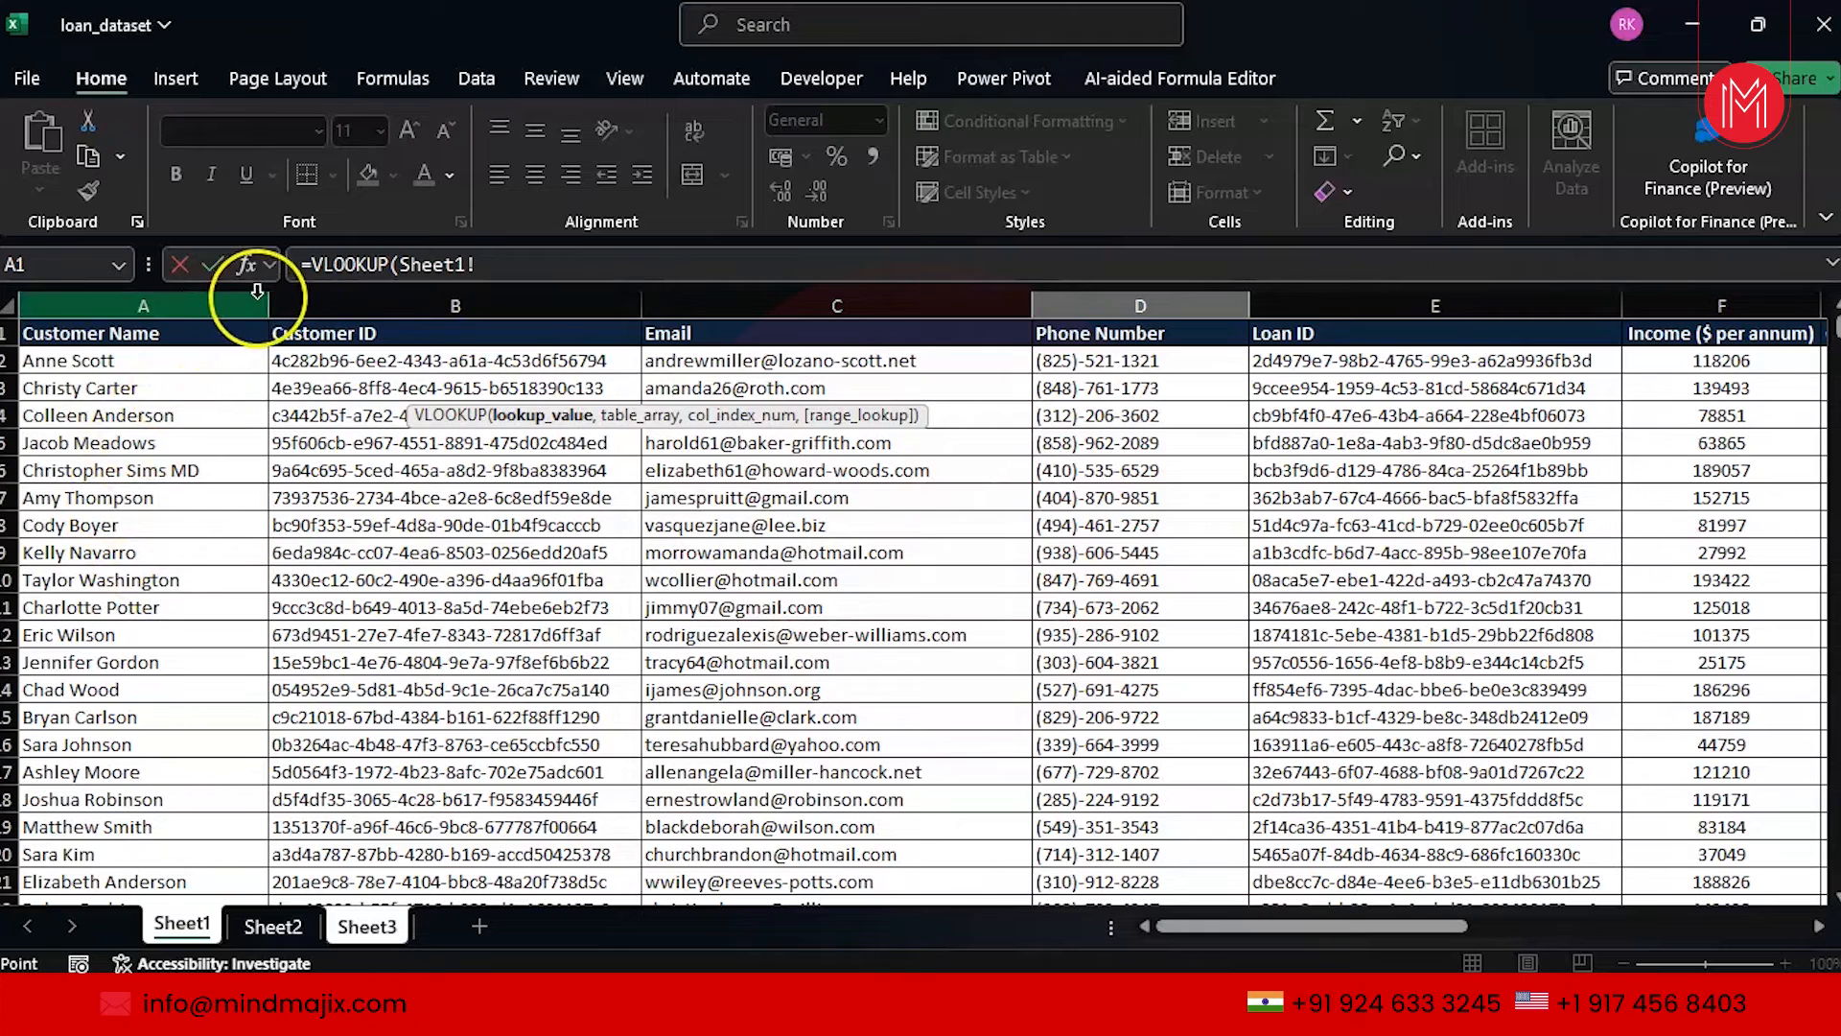
click(460, 307)
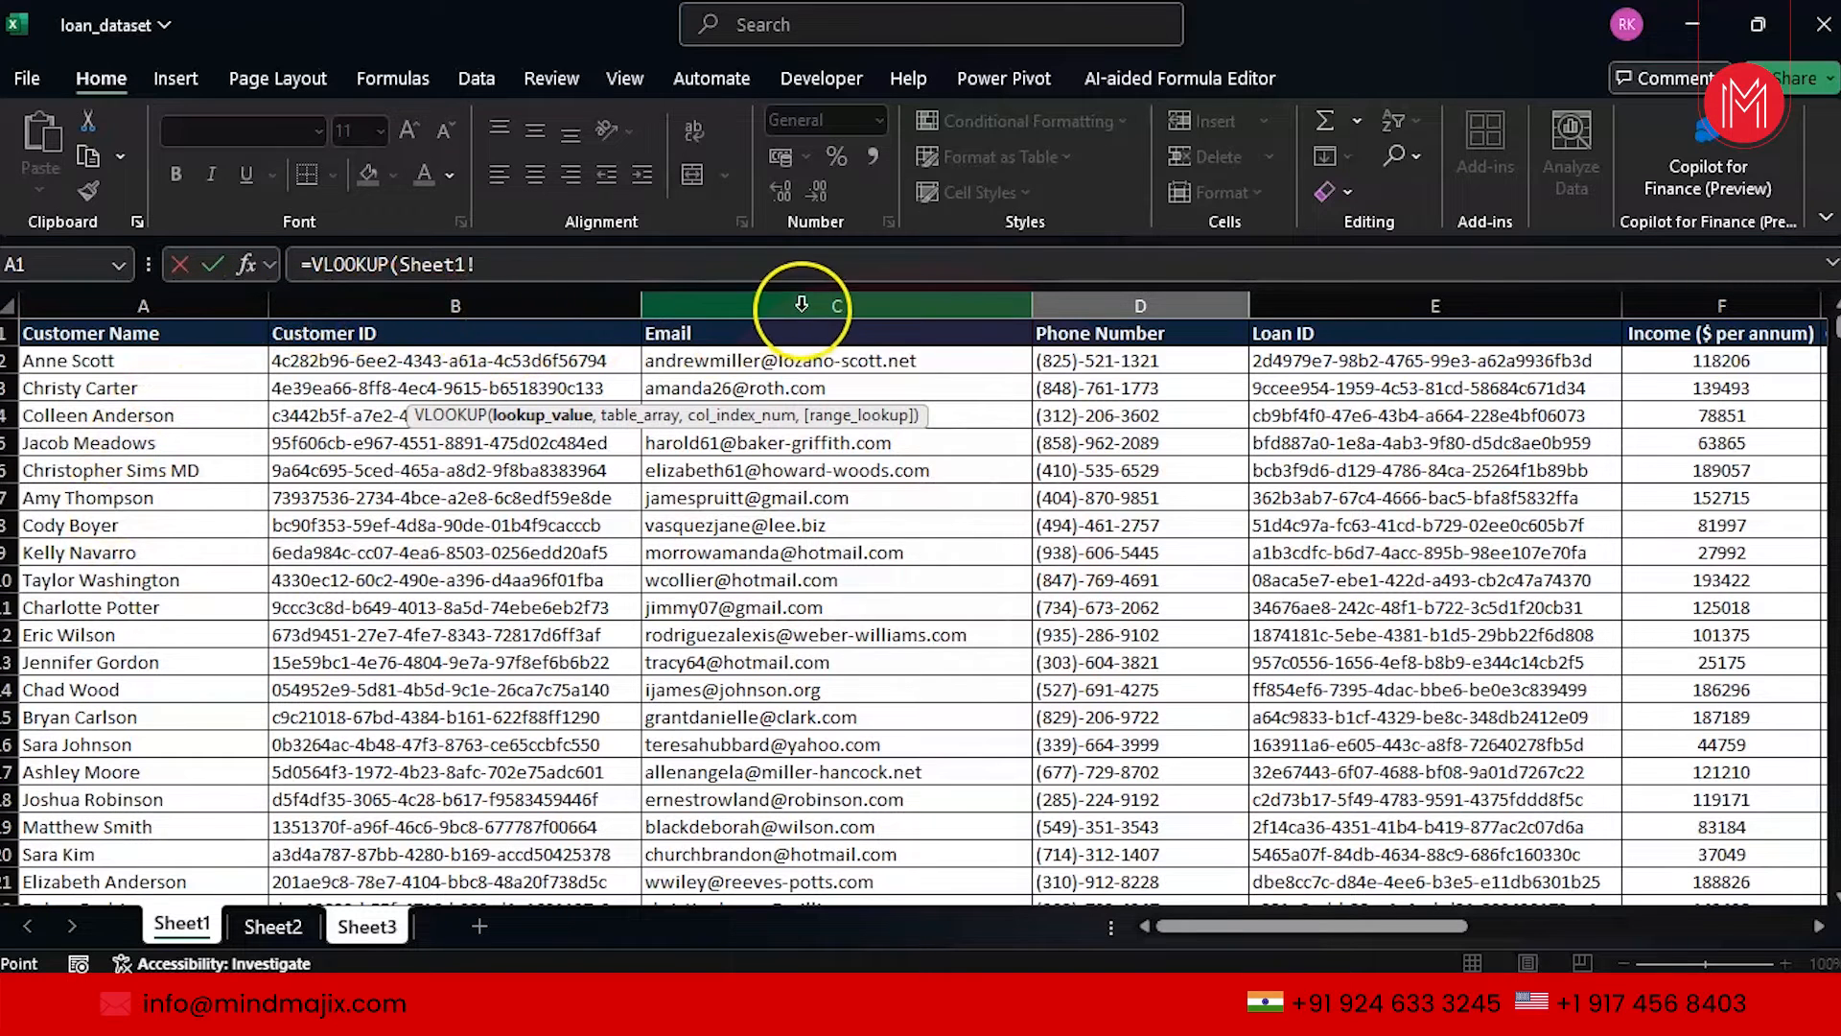
click(497, 301)
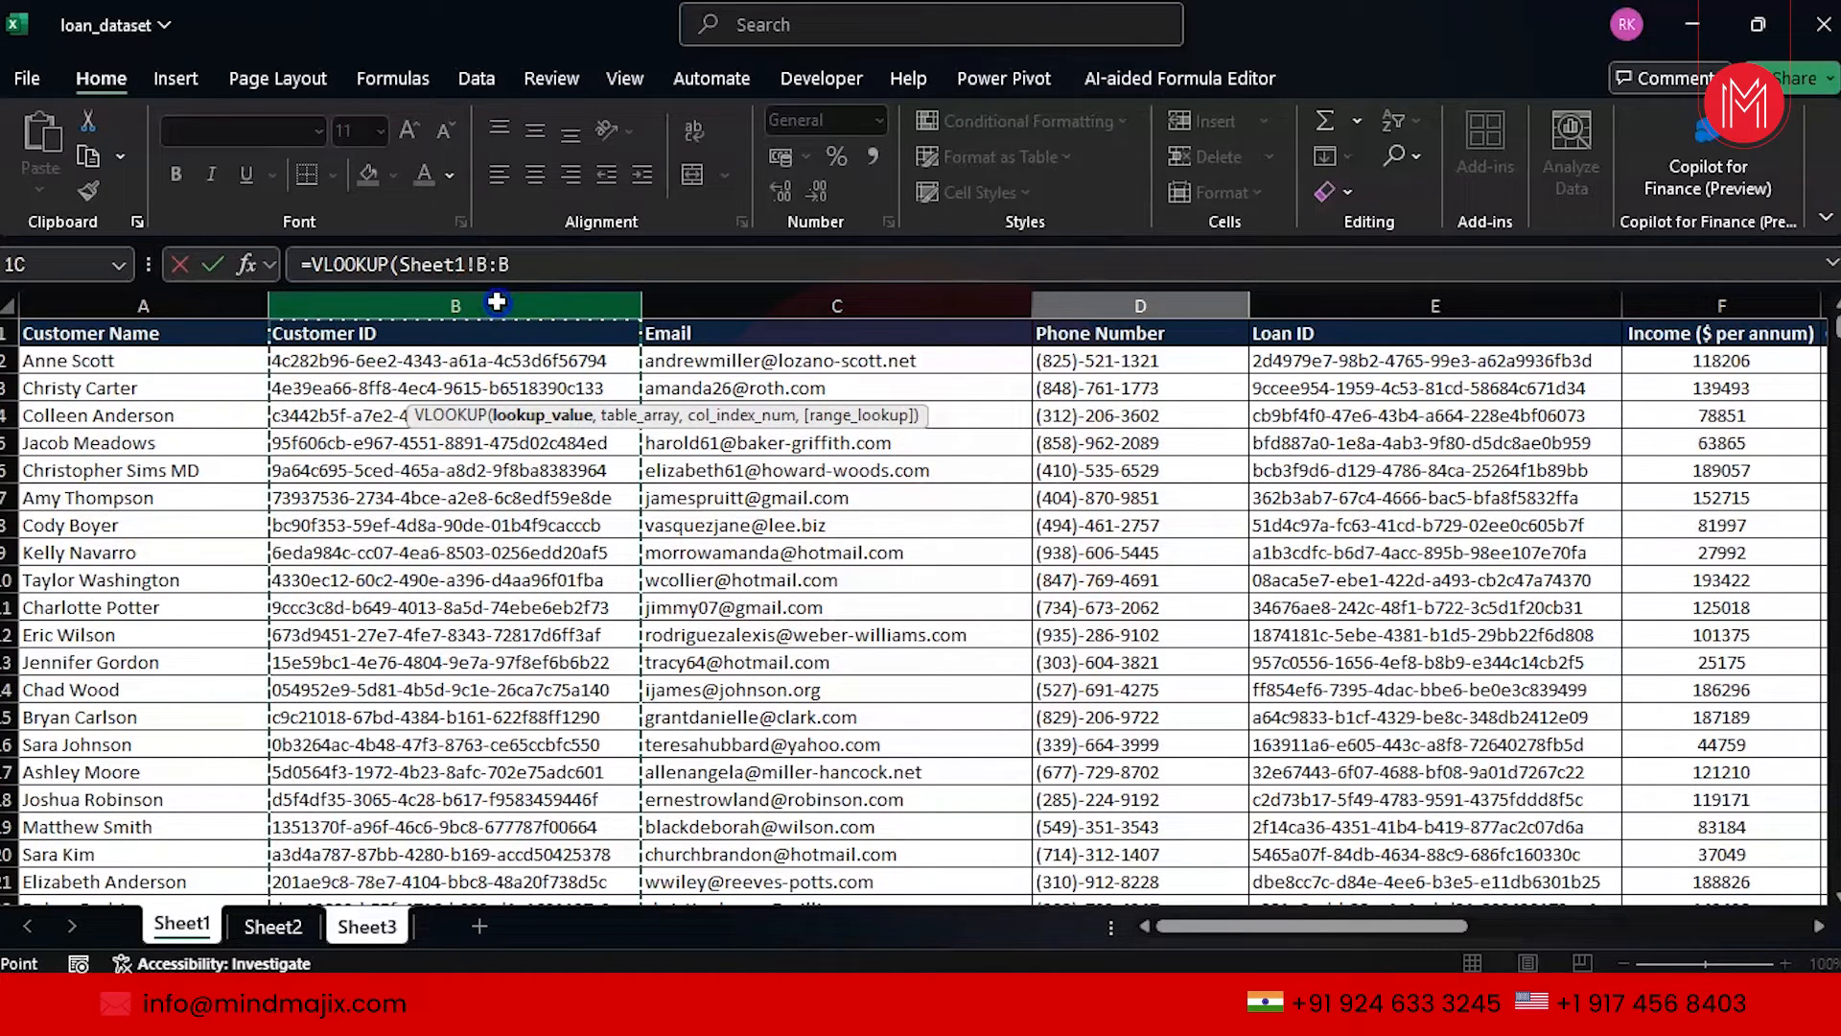
key(shift+Right)
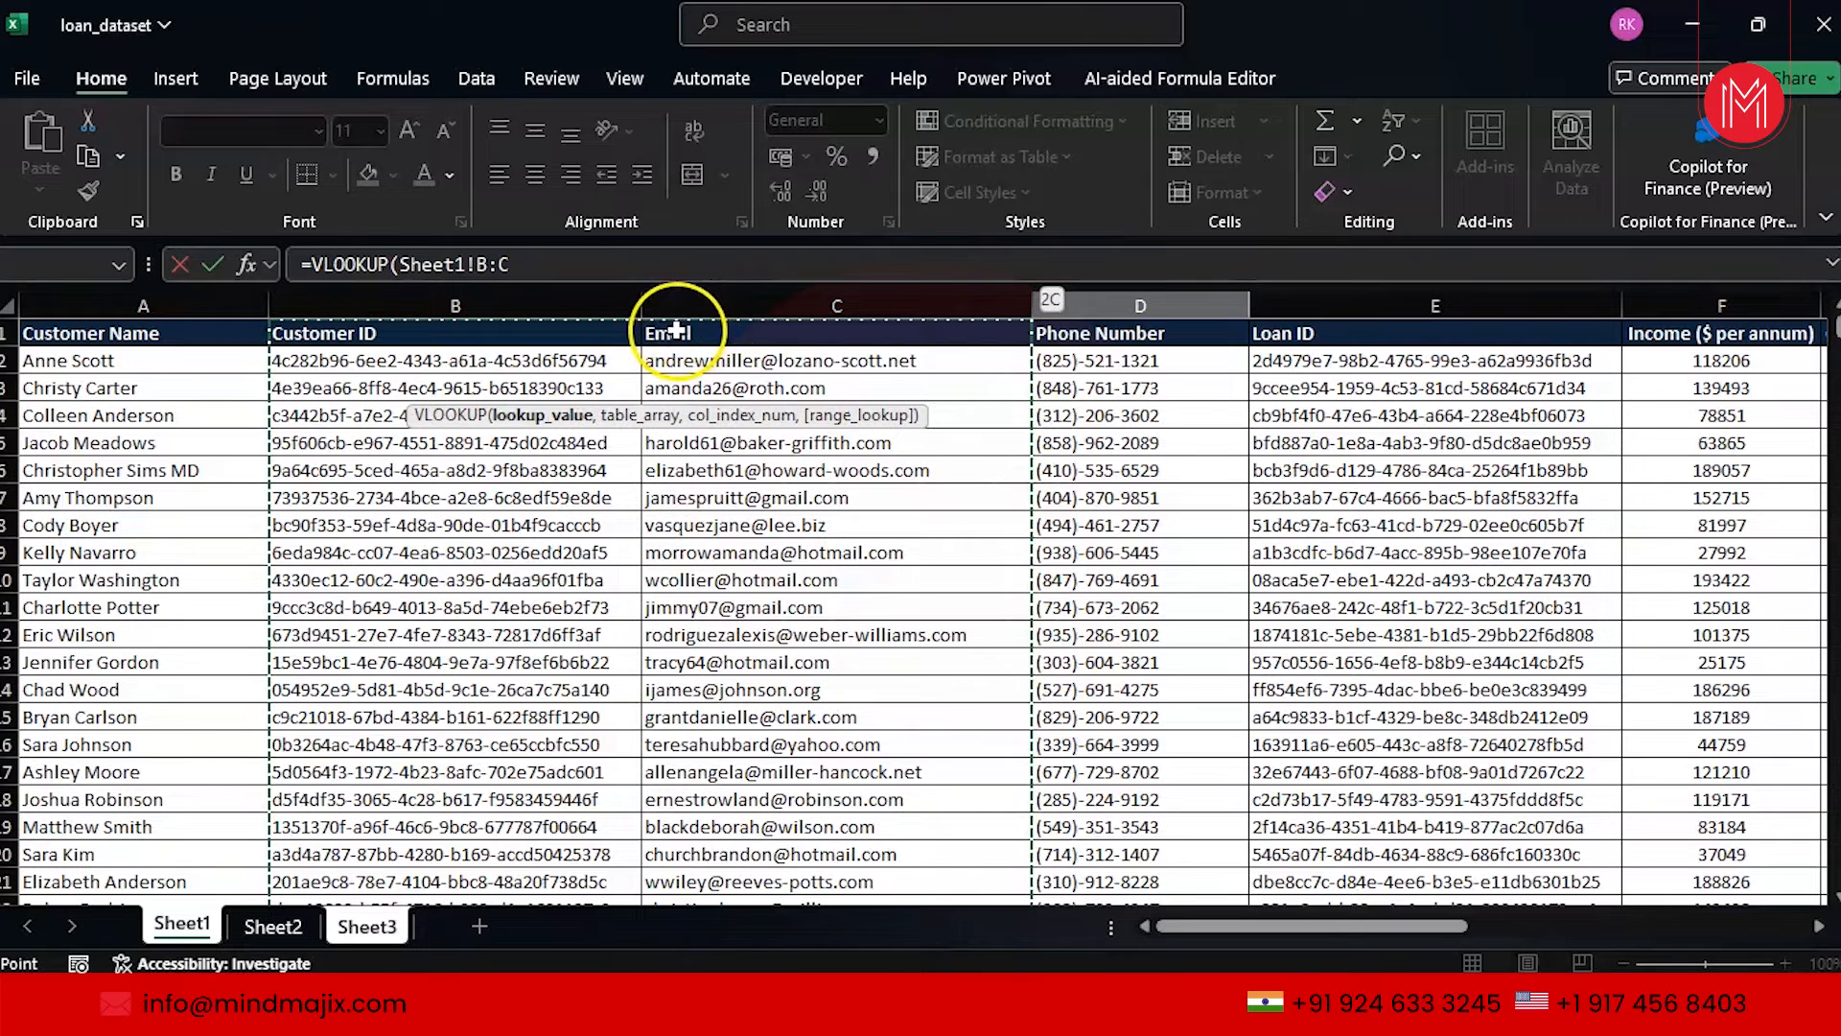
click(370, 927)
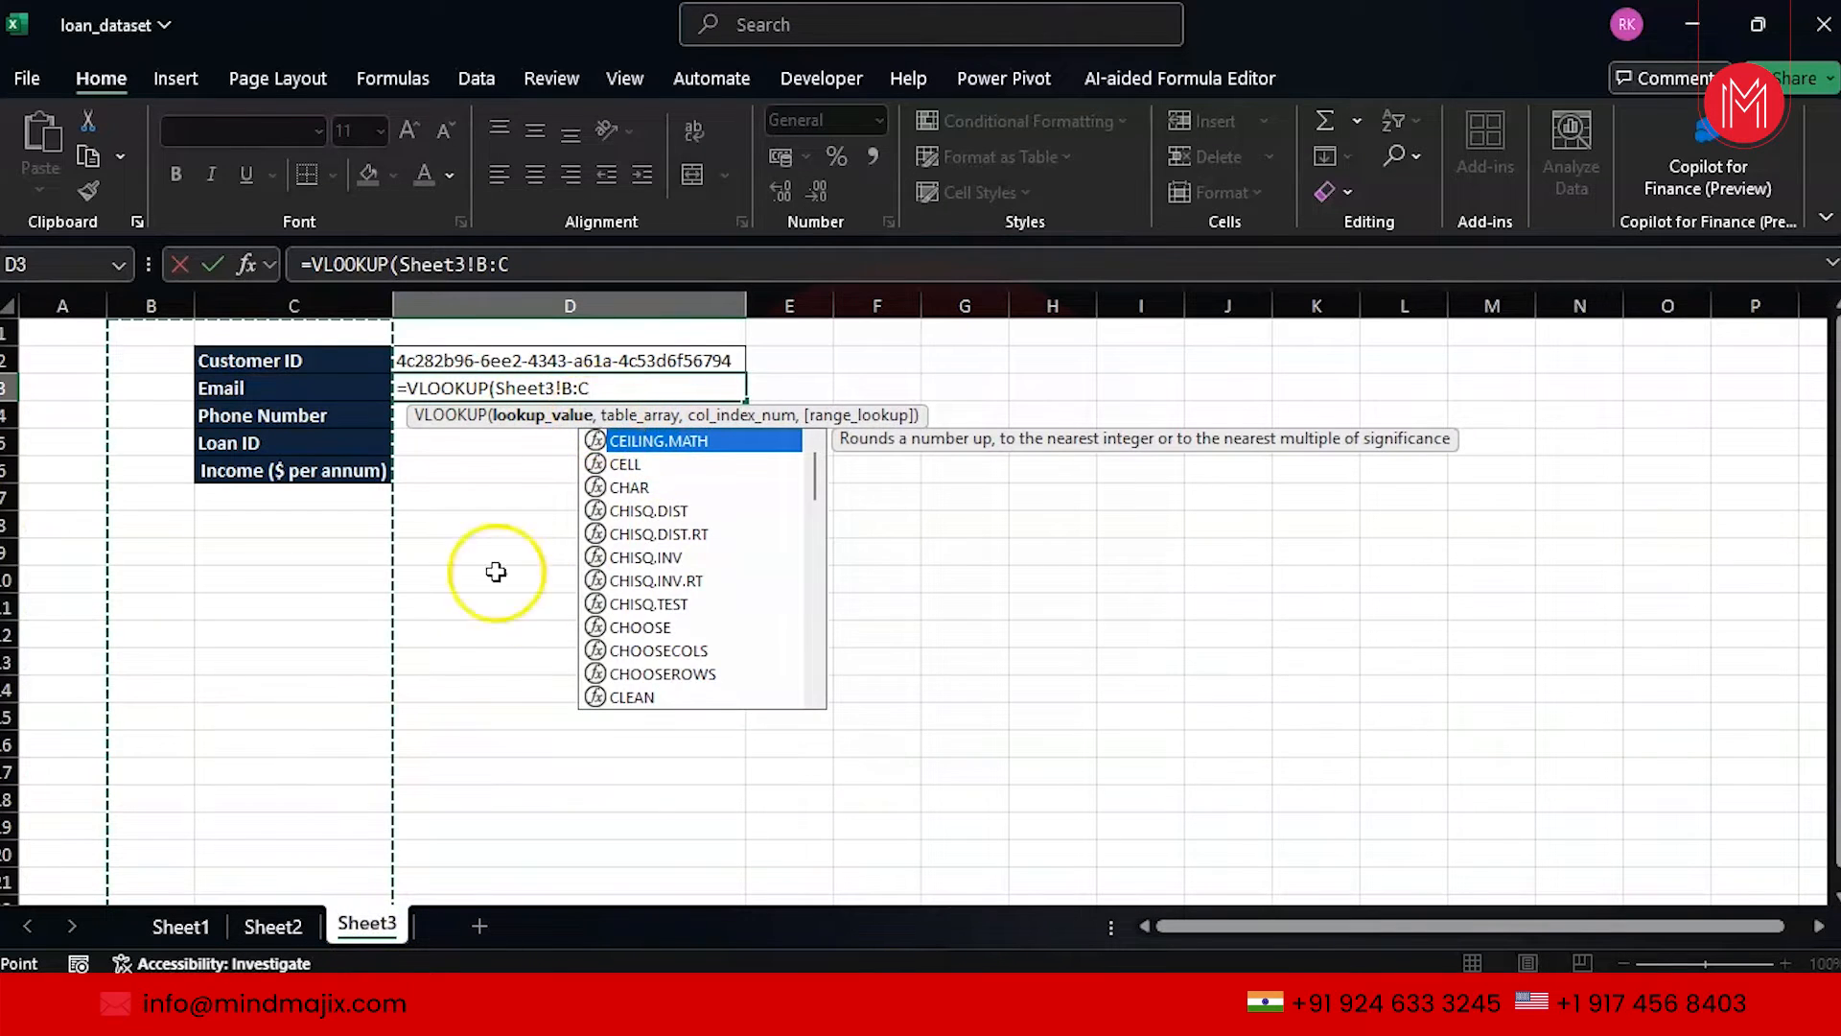
click(202, 926)
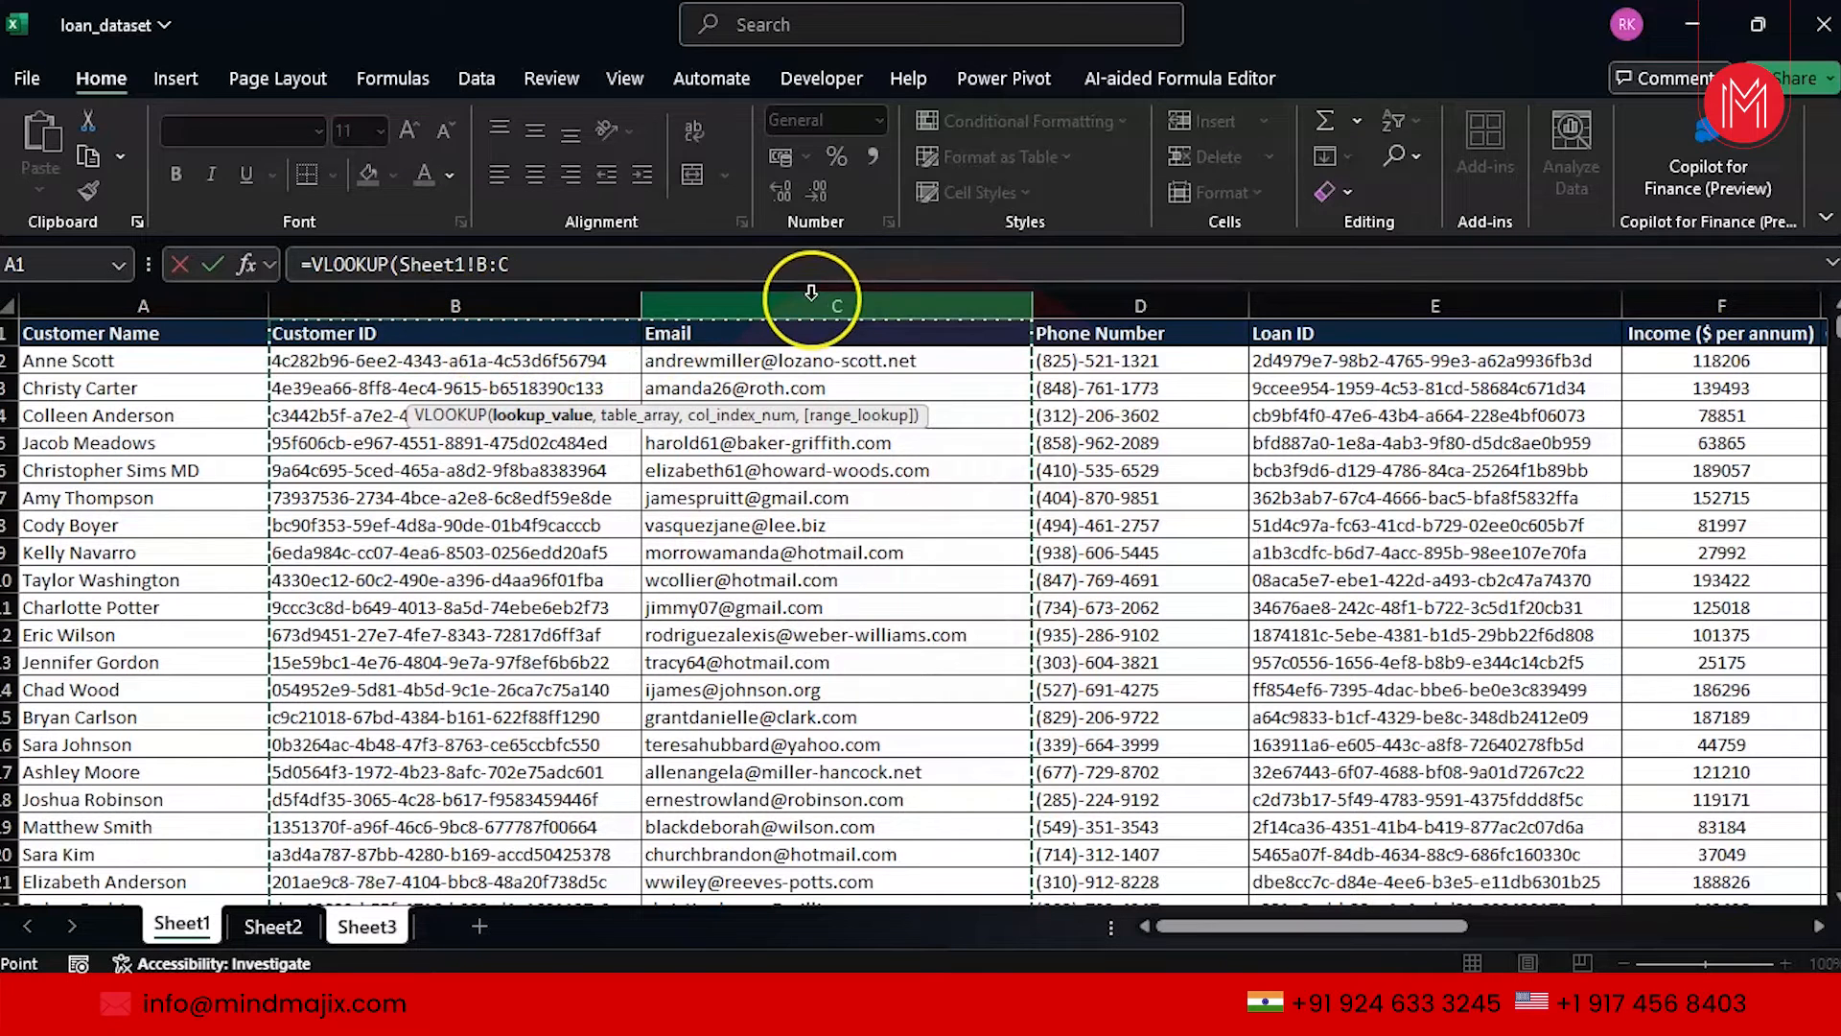
click(361, 930)
key(BackSpace)
key(BackSpace)
key(BackSpace)
key(BackSpace)
key(BackSpace)
key(BackSpace)
key(BackSpace)
key(BackSpace)
key(BackSpace)
key(BackSpace)
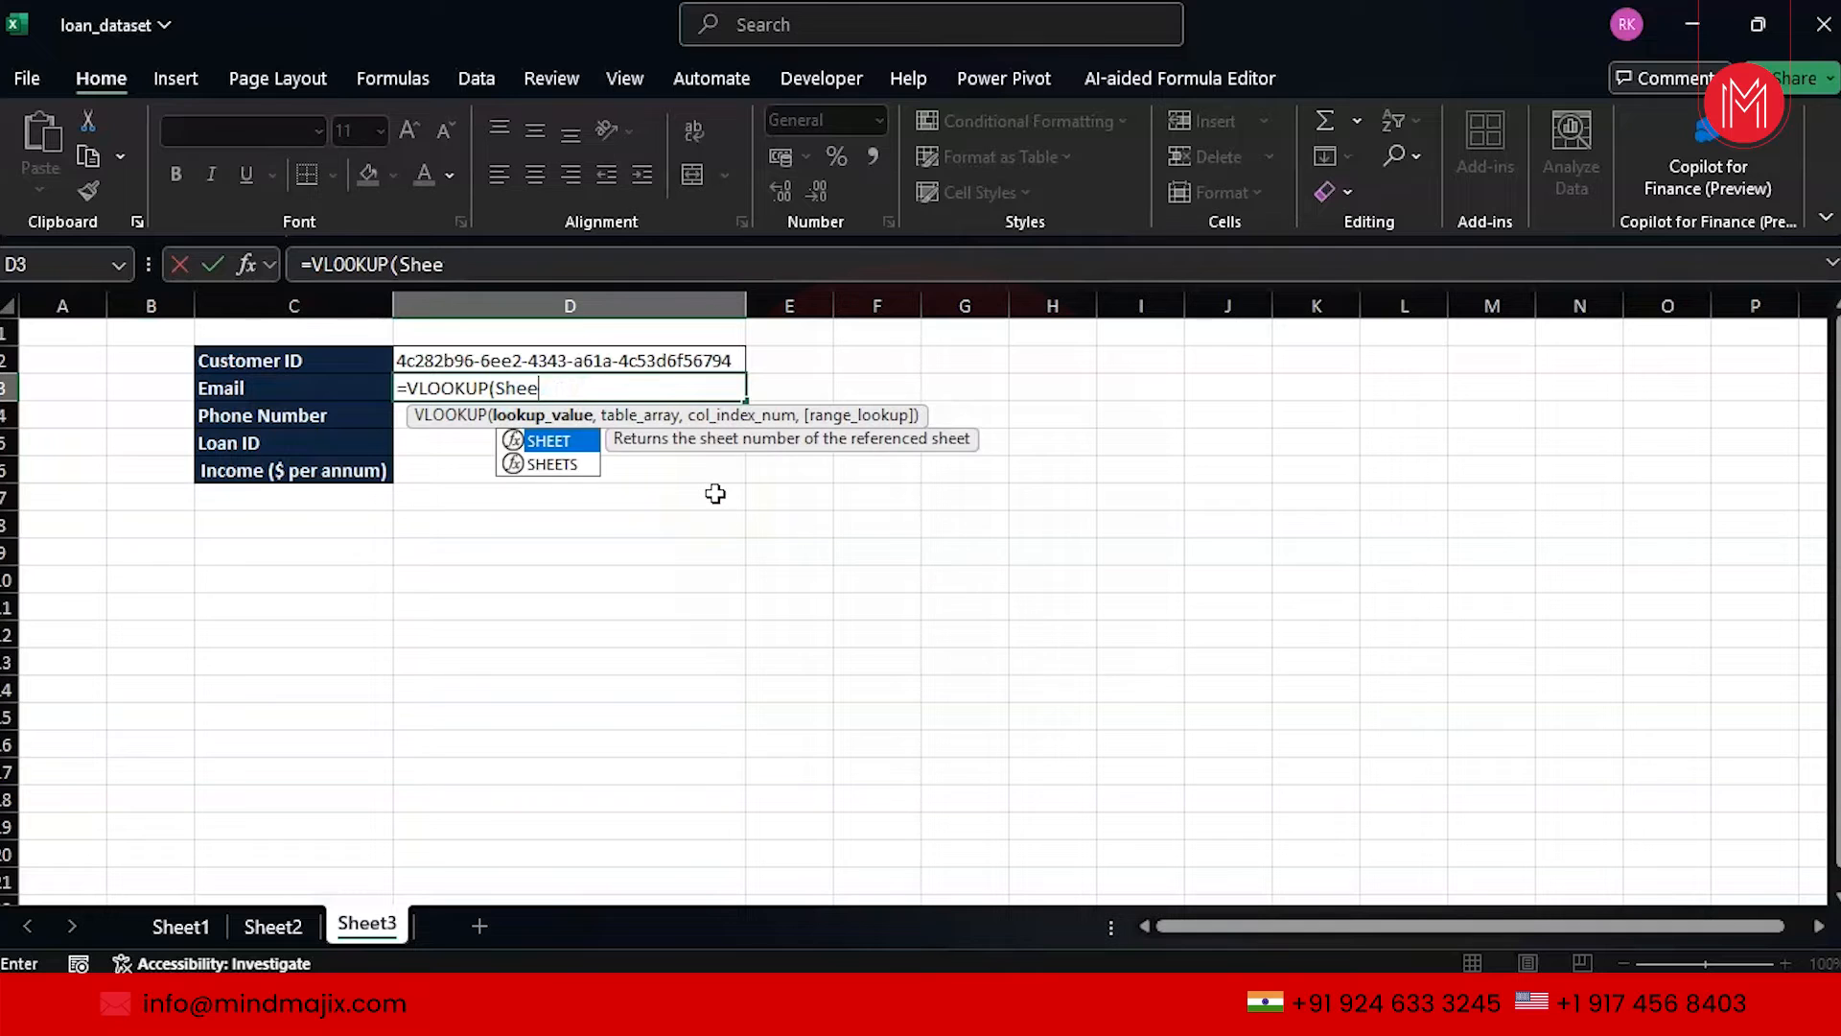
key(BackSpace)
key(BackSpace)
key(BackSpace)
key(BackSpace)
key(BackSpace)
key(BackSpace)
key(BackSpace)
key(BackSpace)
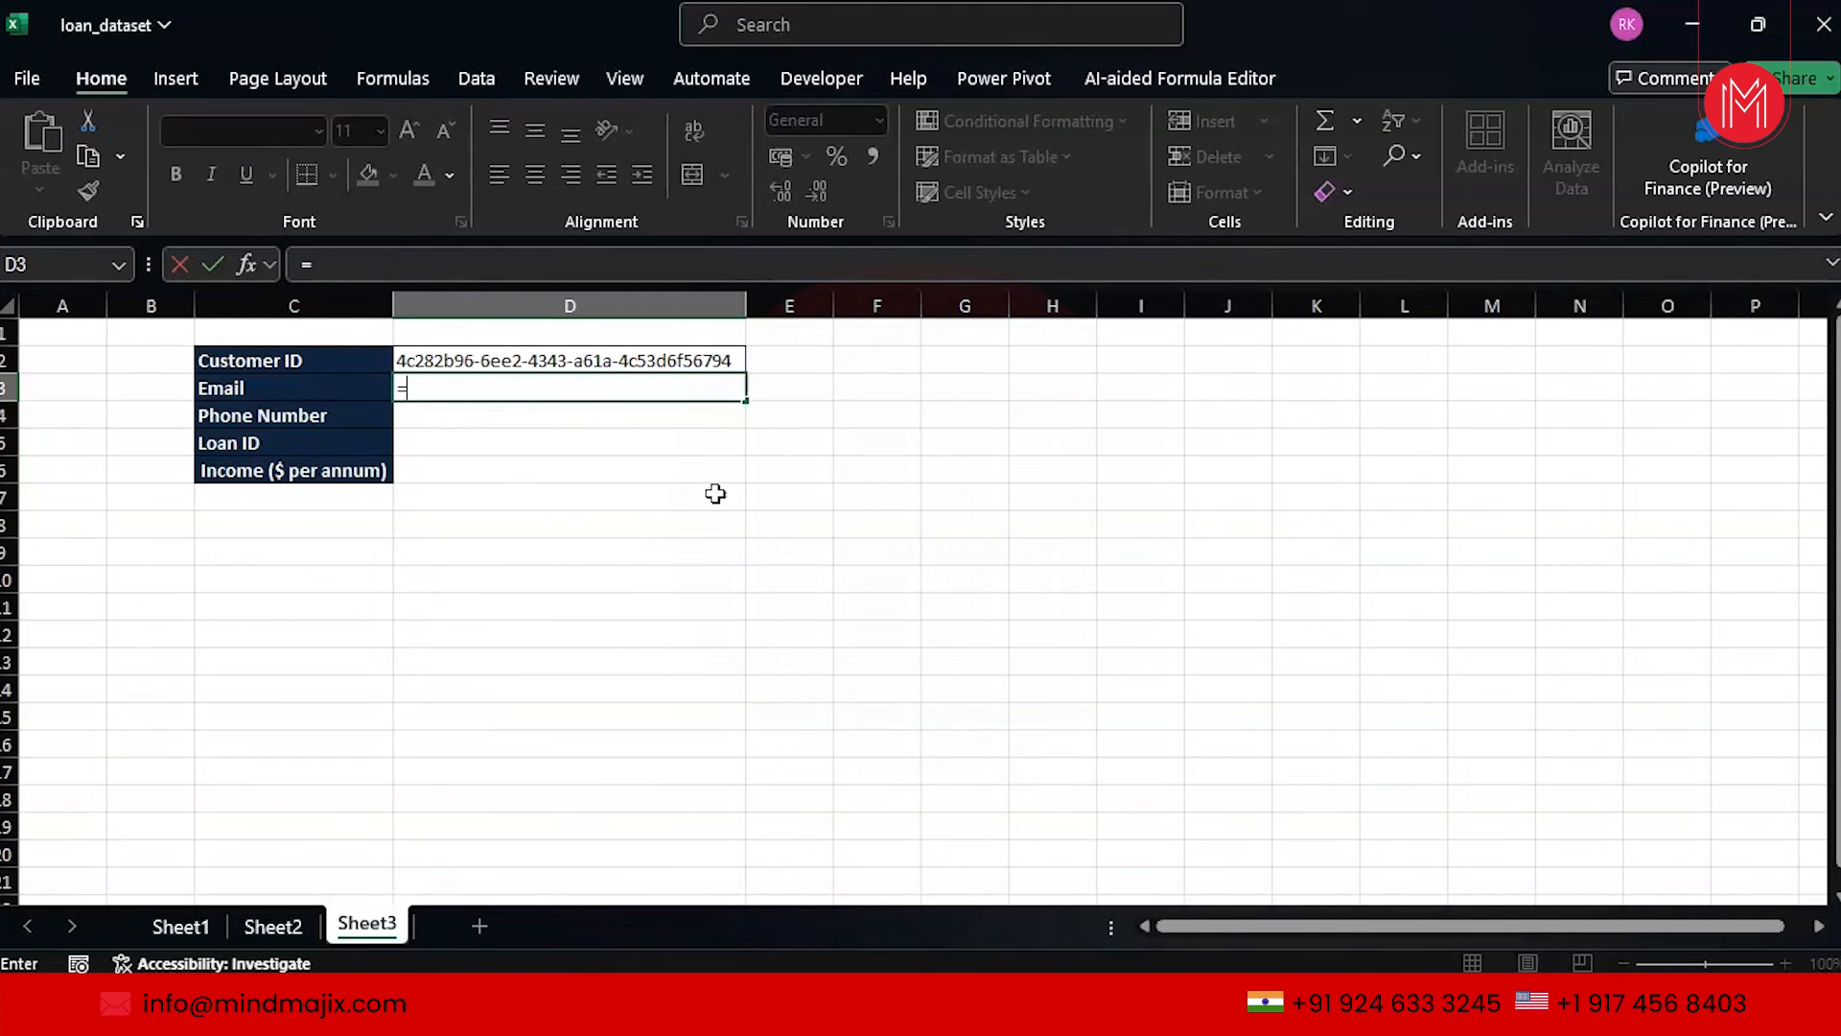
Complete the Email formula in D3 as =XLOOKUP(Sheet3!D2,Sheet1!B:B,Sheet1!C:C), looking up the Customer ID and returning the Email column
text(xl)
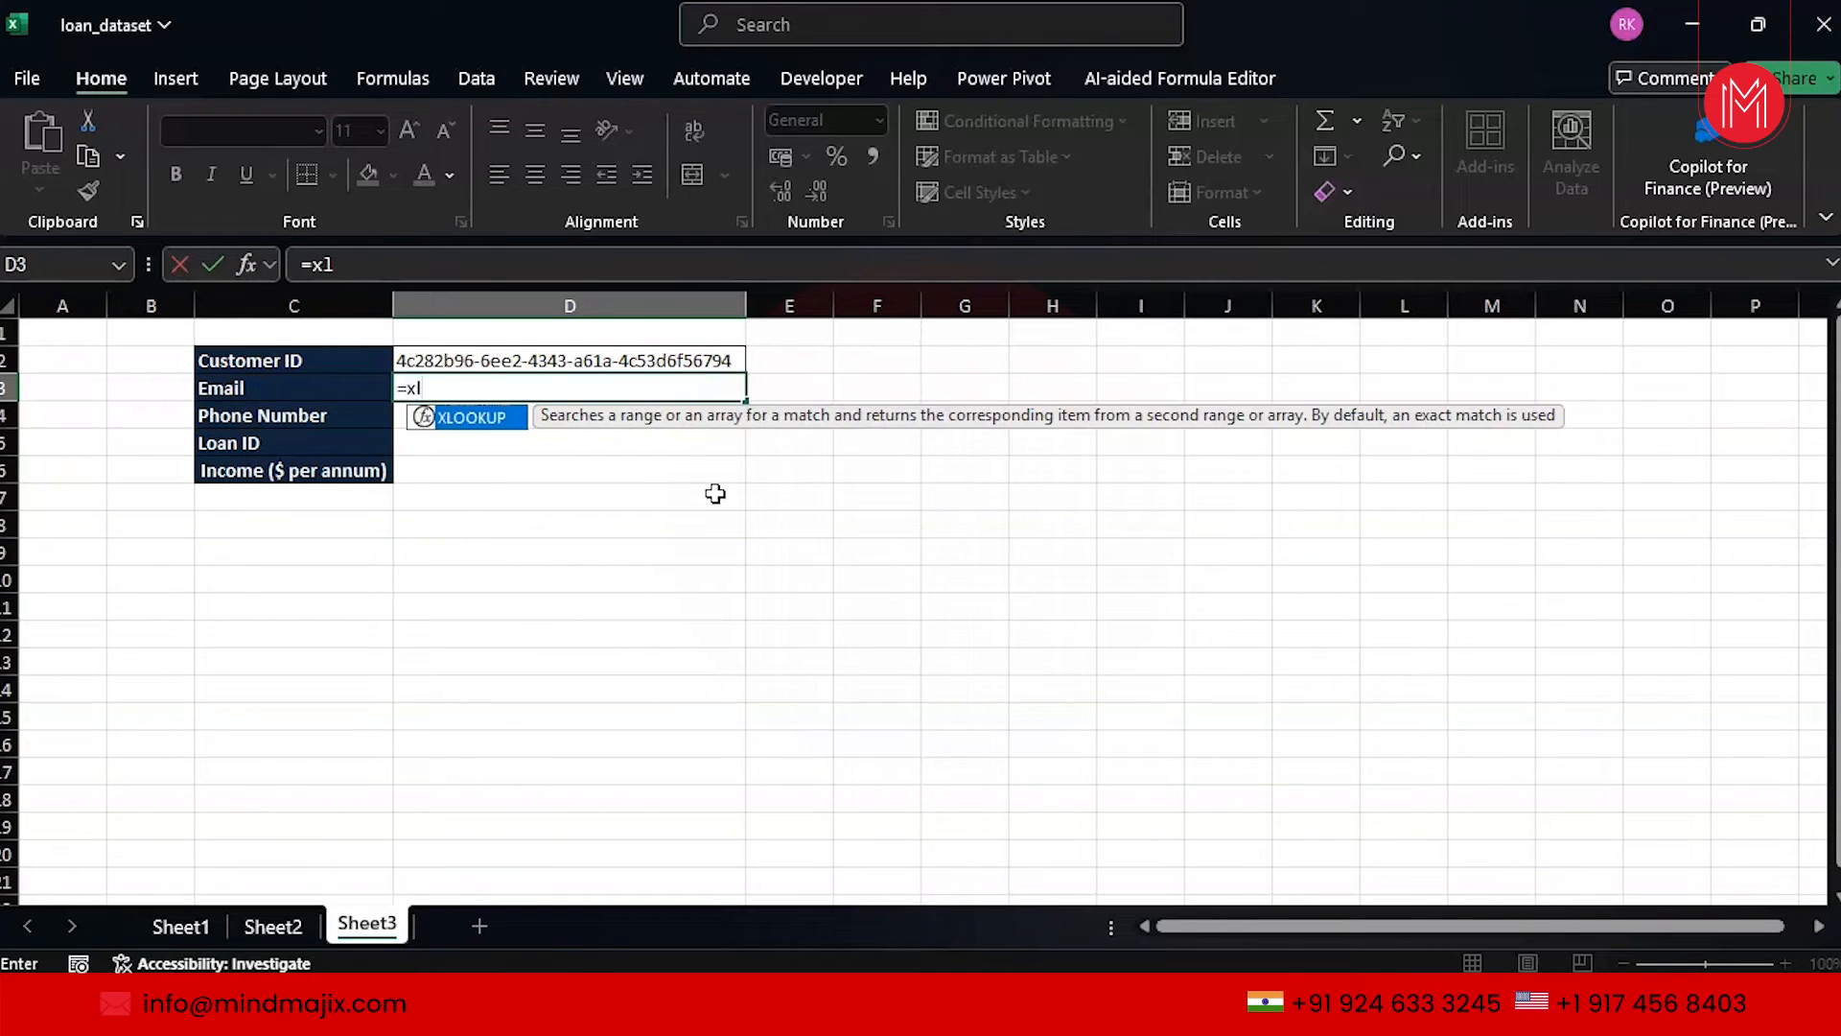
key(Tab)
click(543, 353)
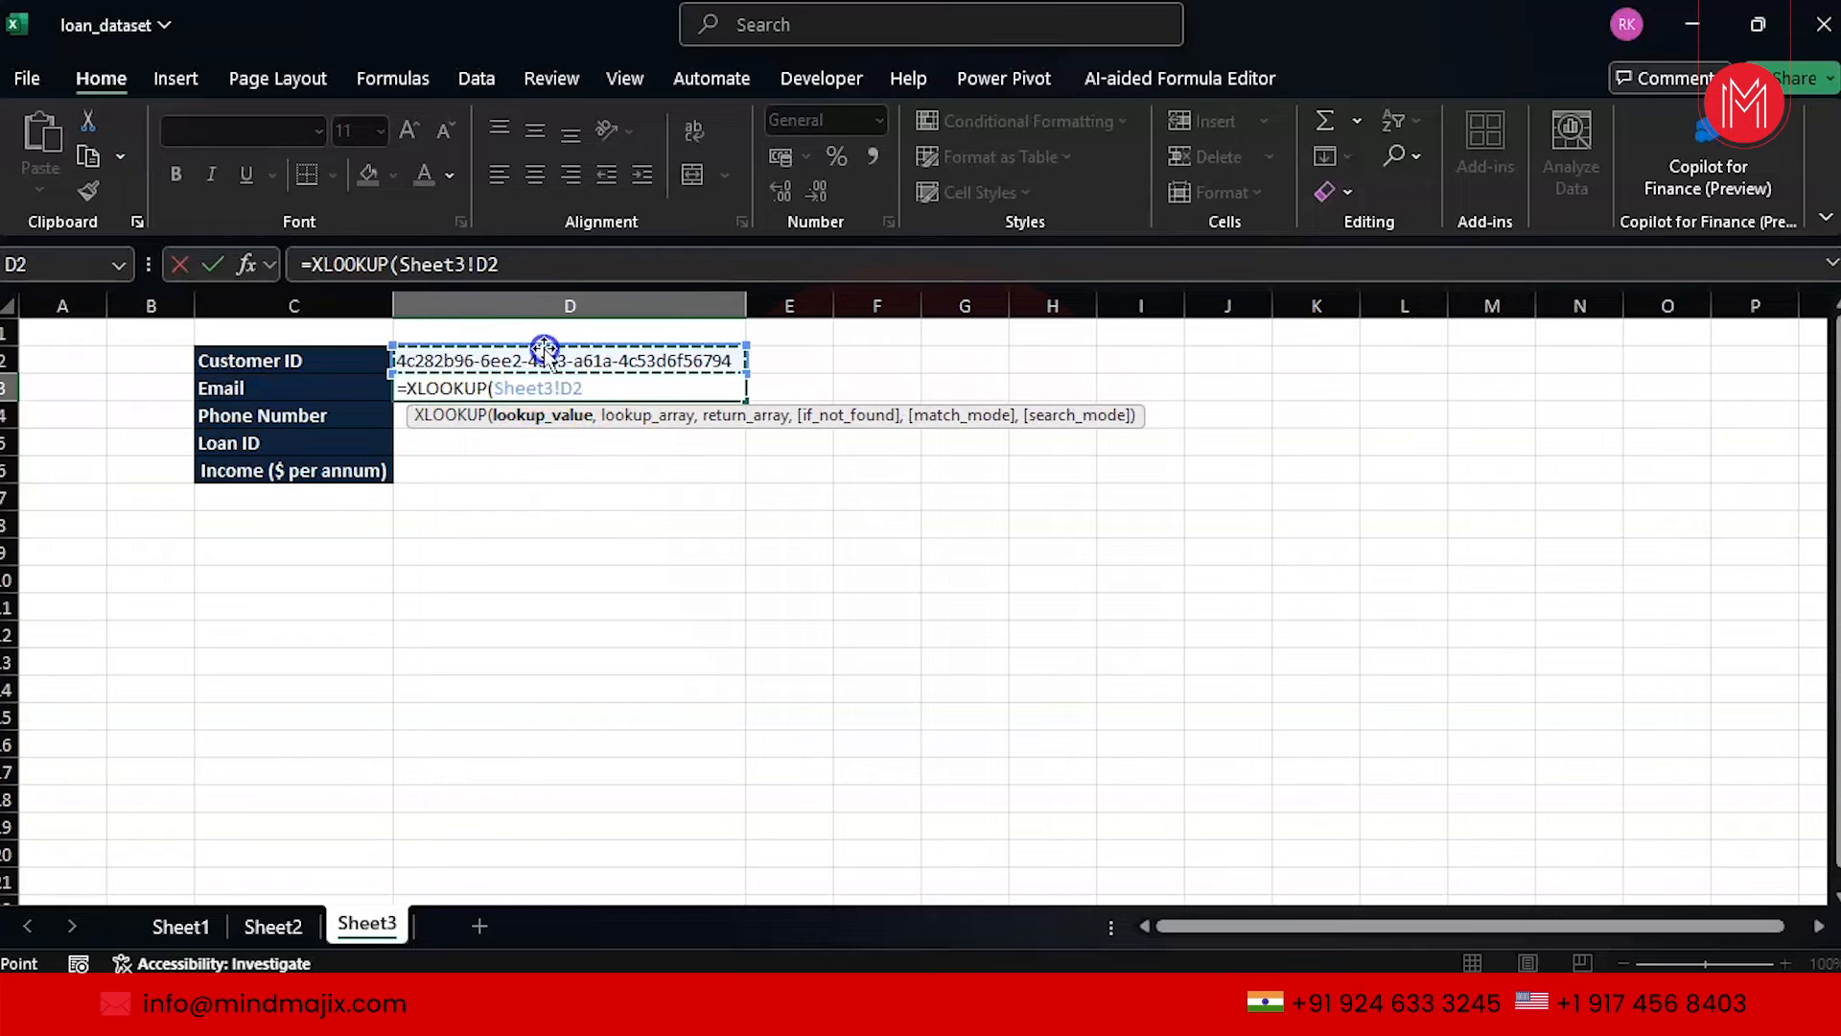
text(,)
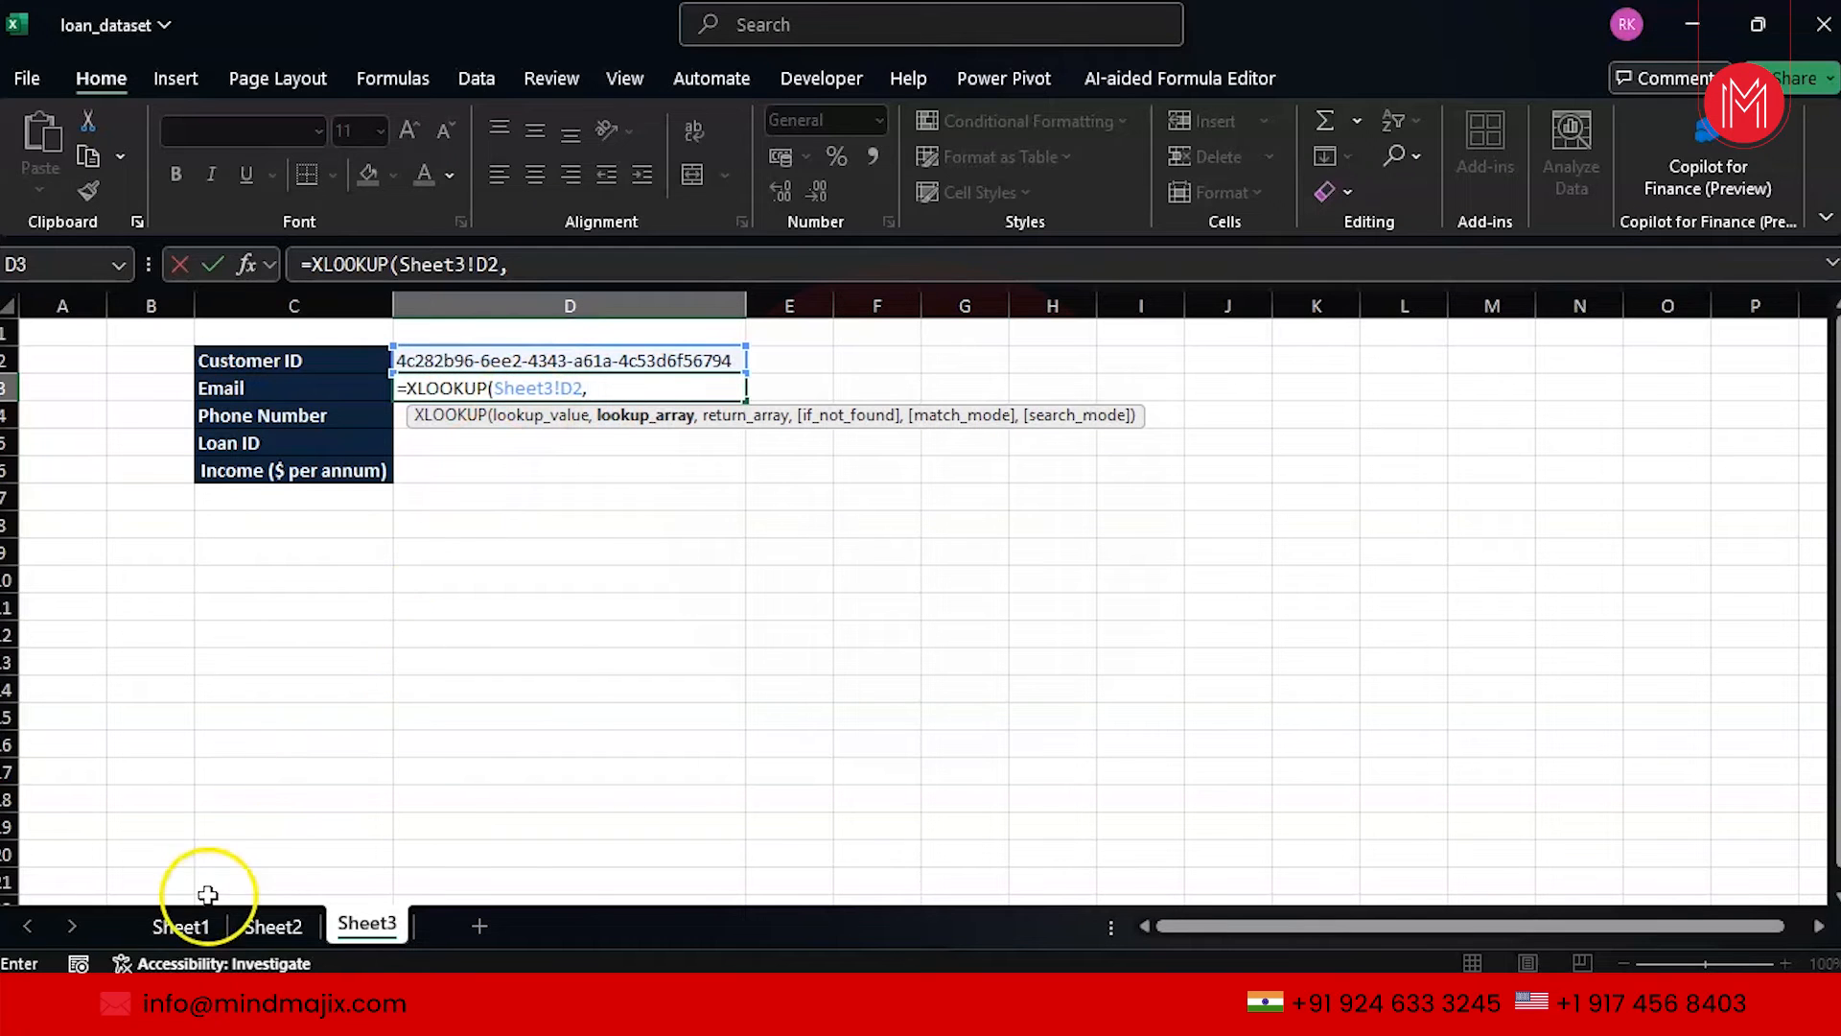
click(192, 925)
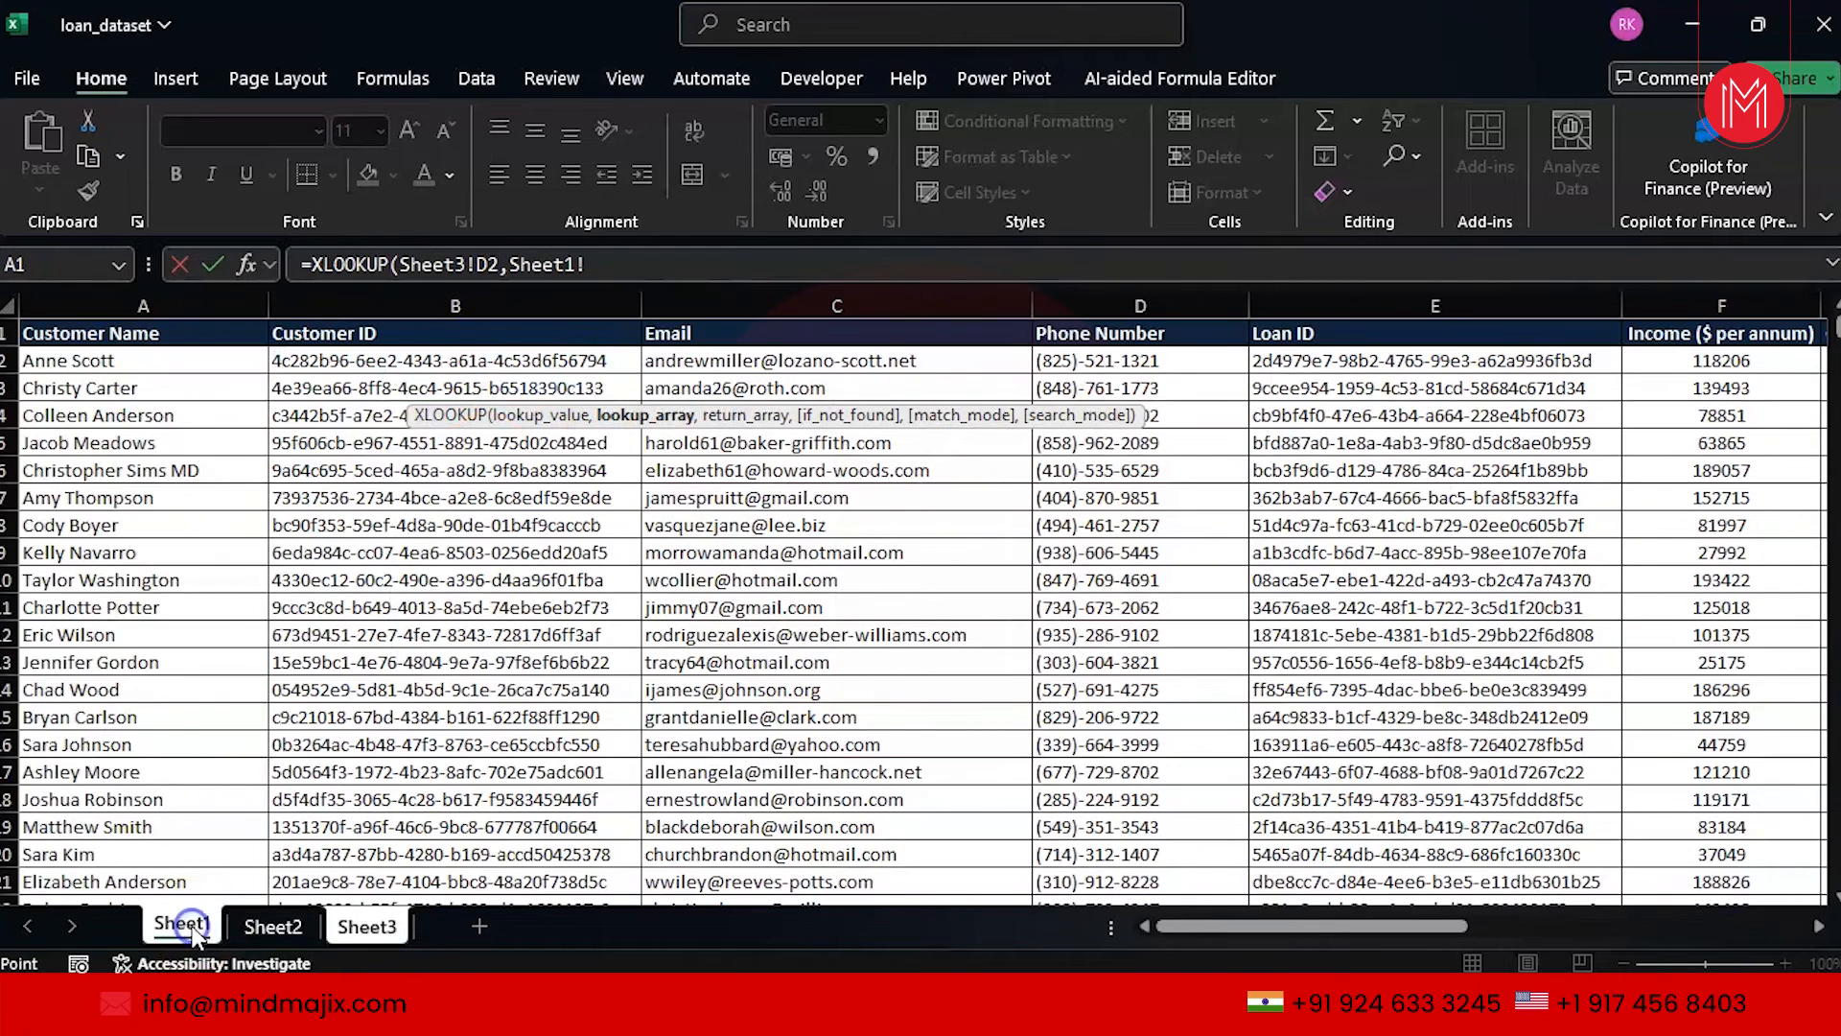
click(403, 305)
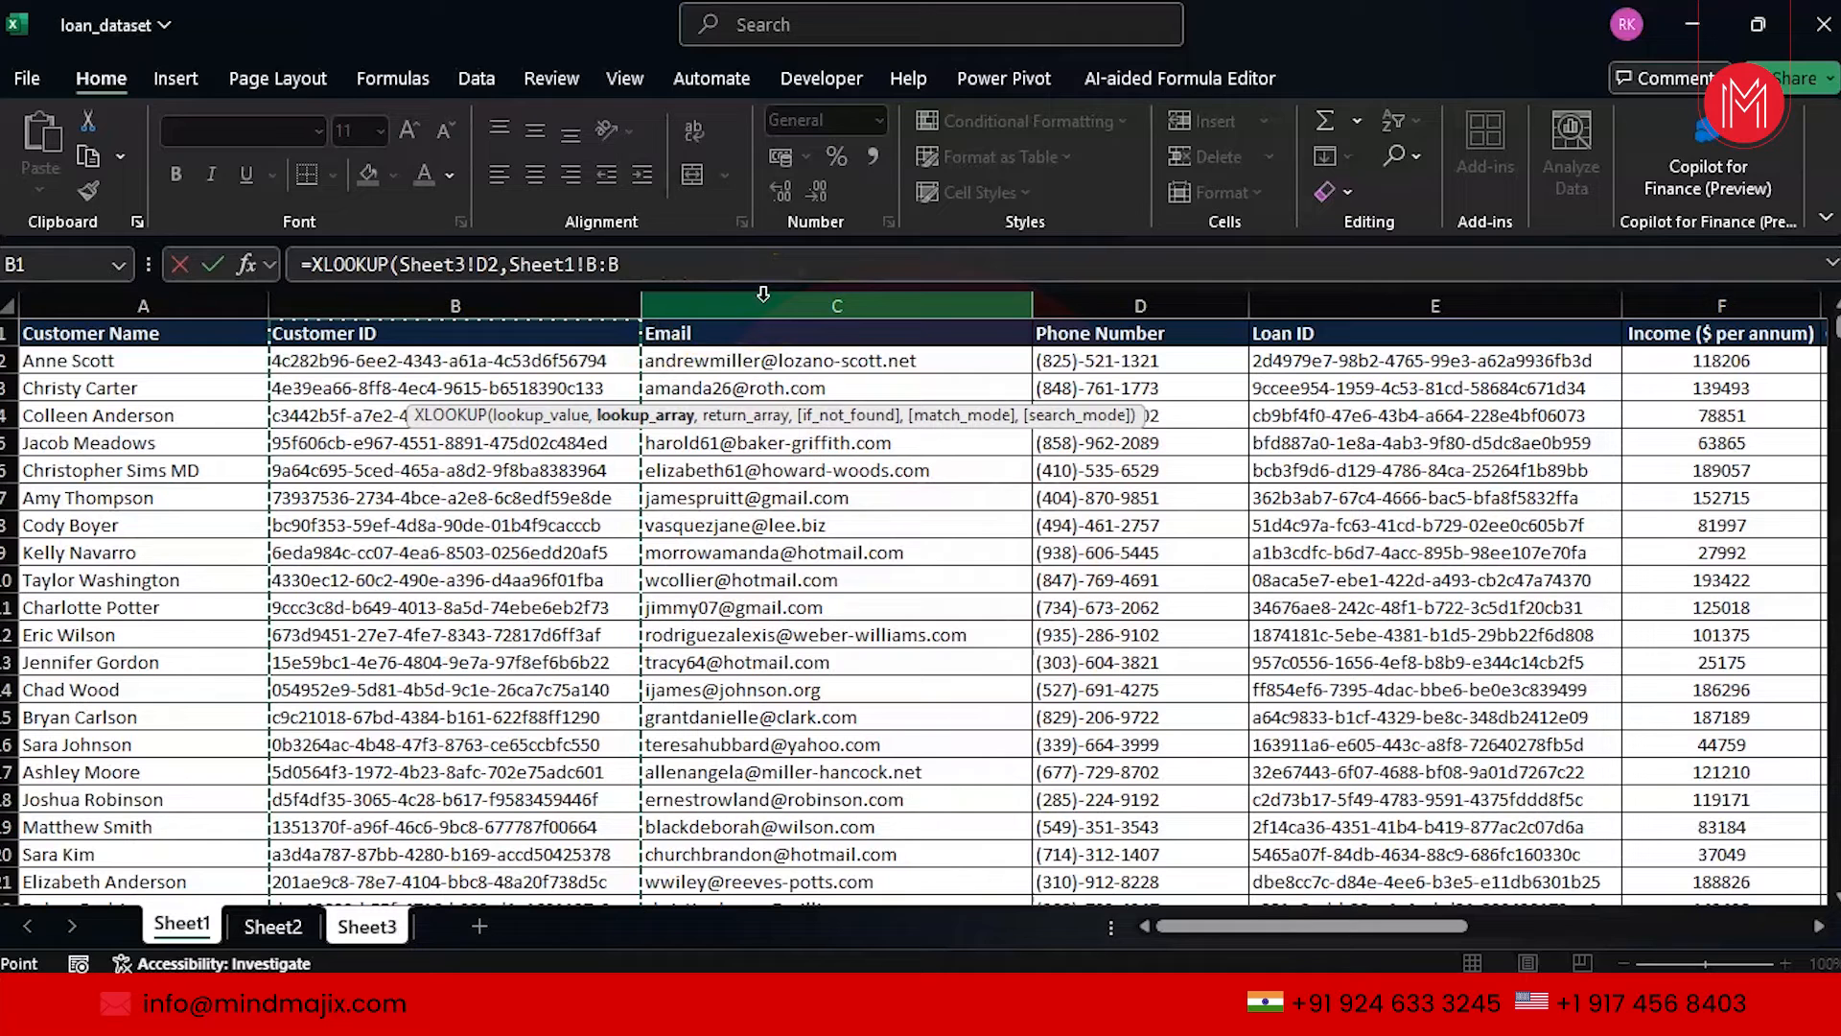
text(,)
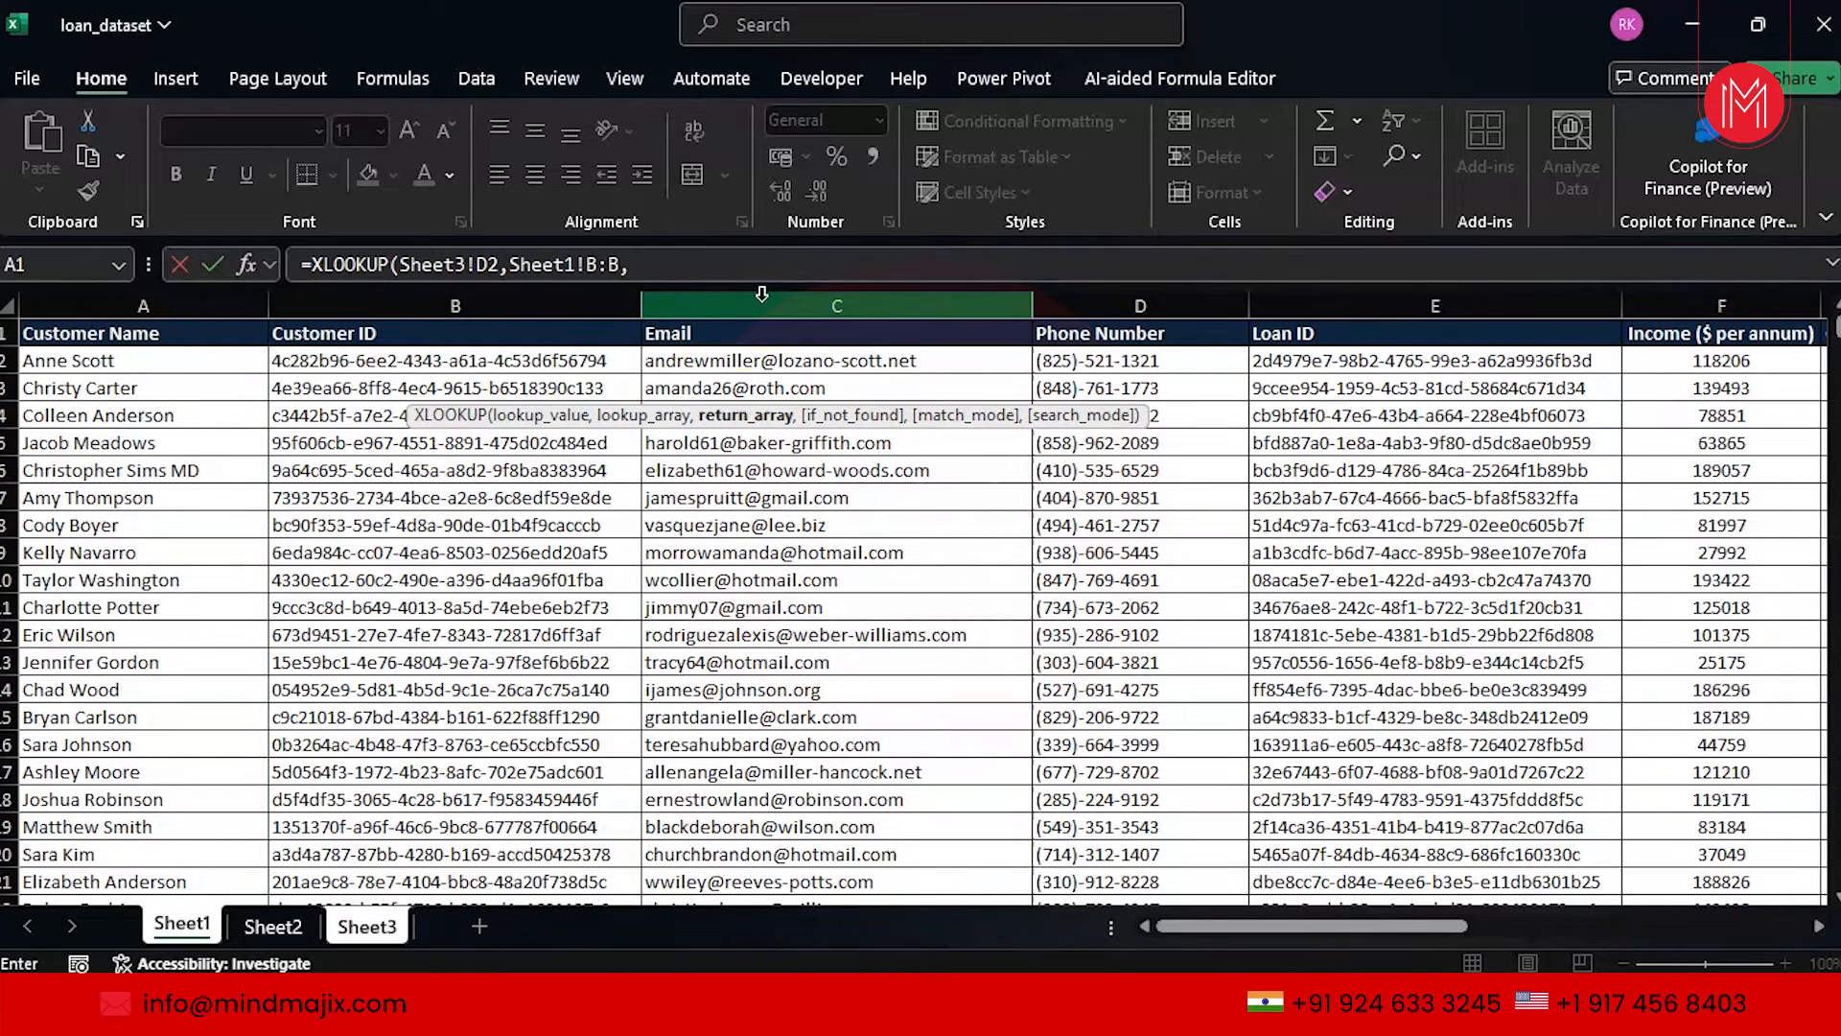
click(758, 298)
text(,)
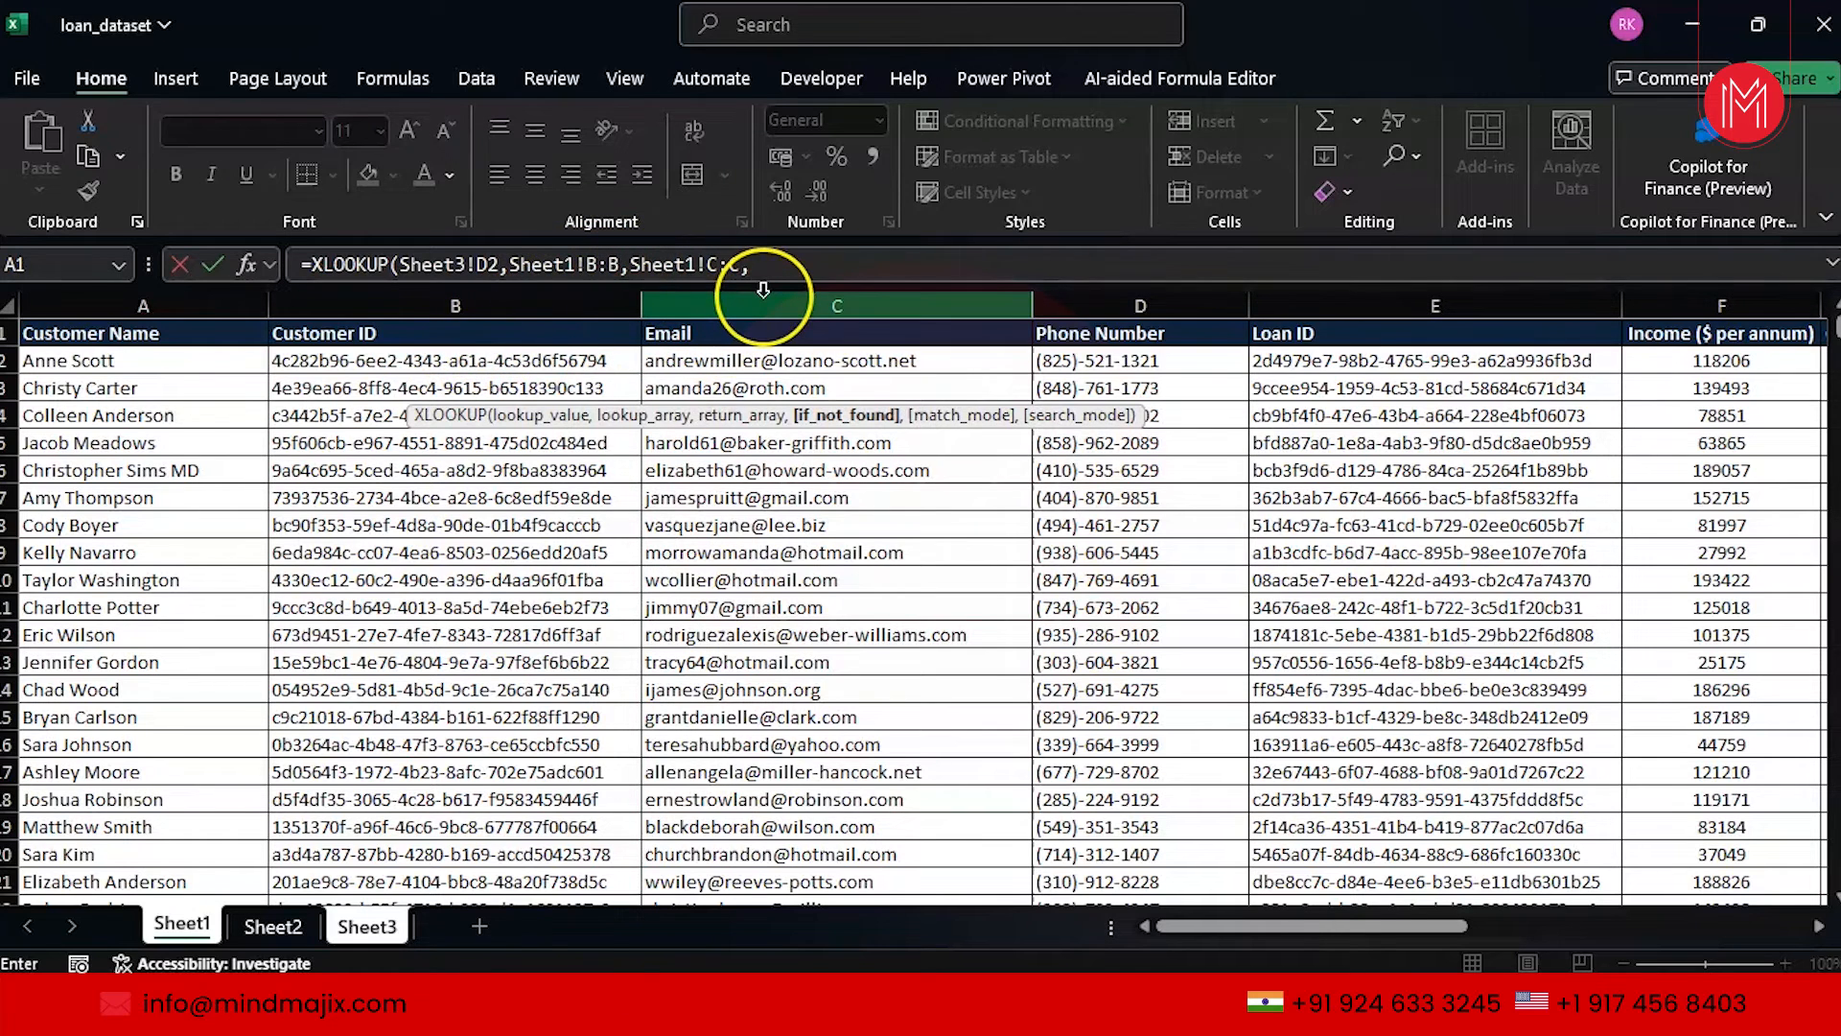
click(810, 267)
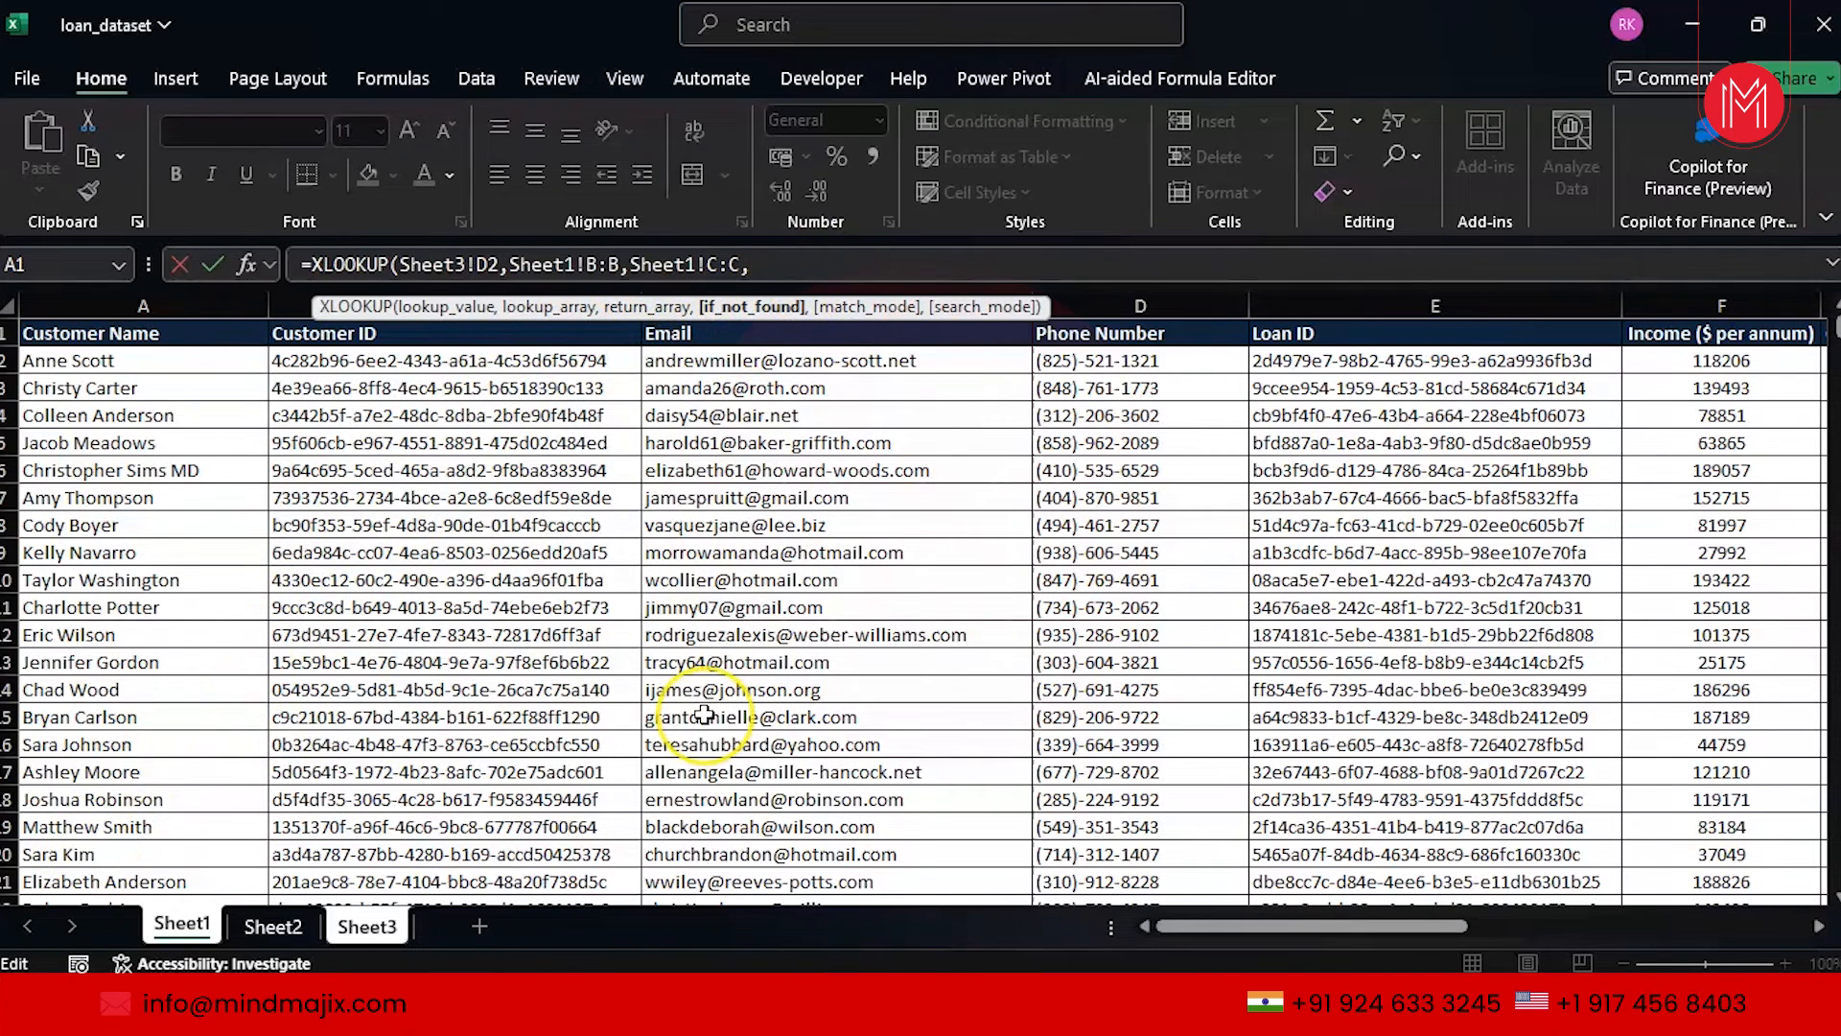
key(BackSpace)
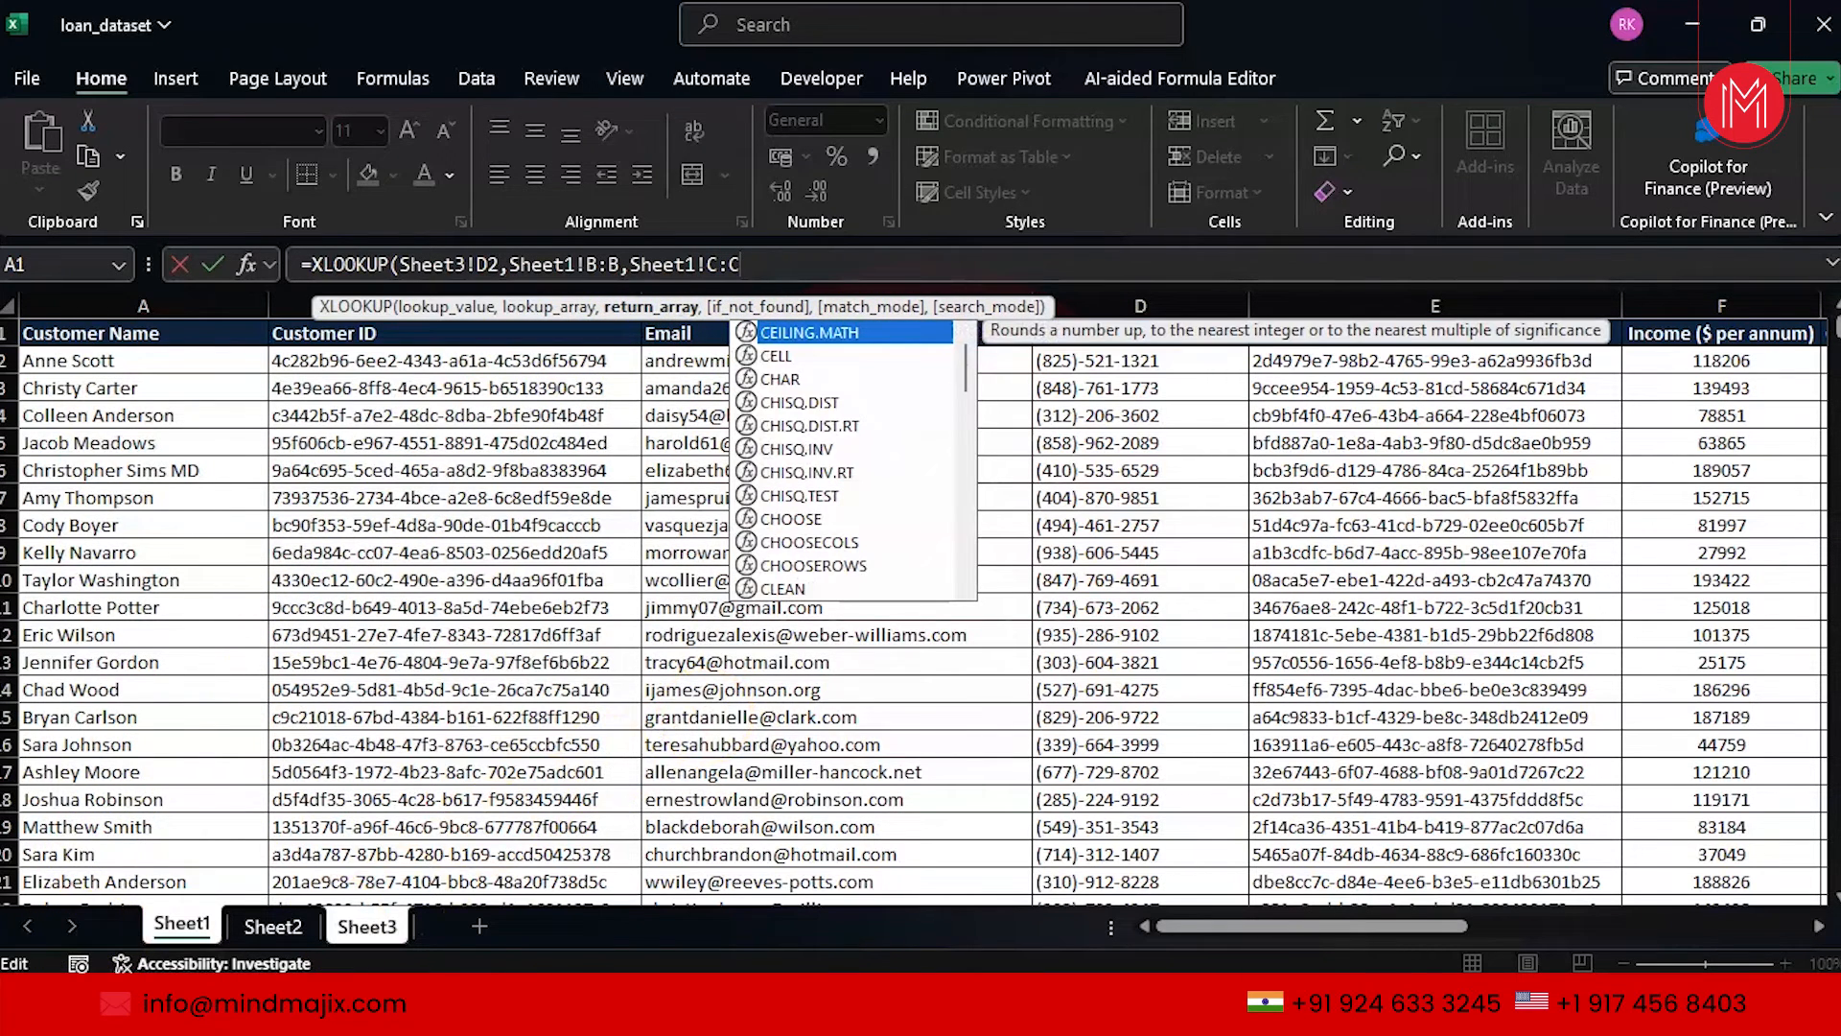
key(Return)
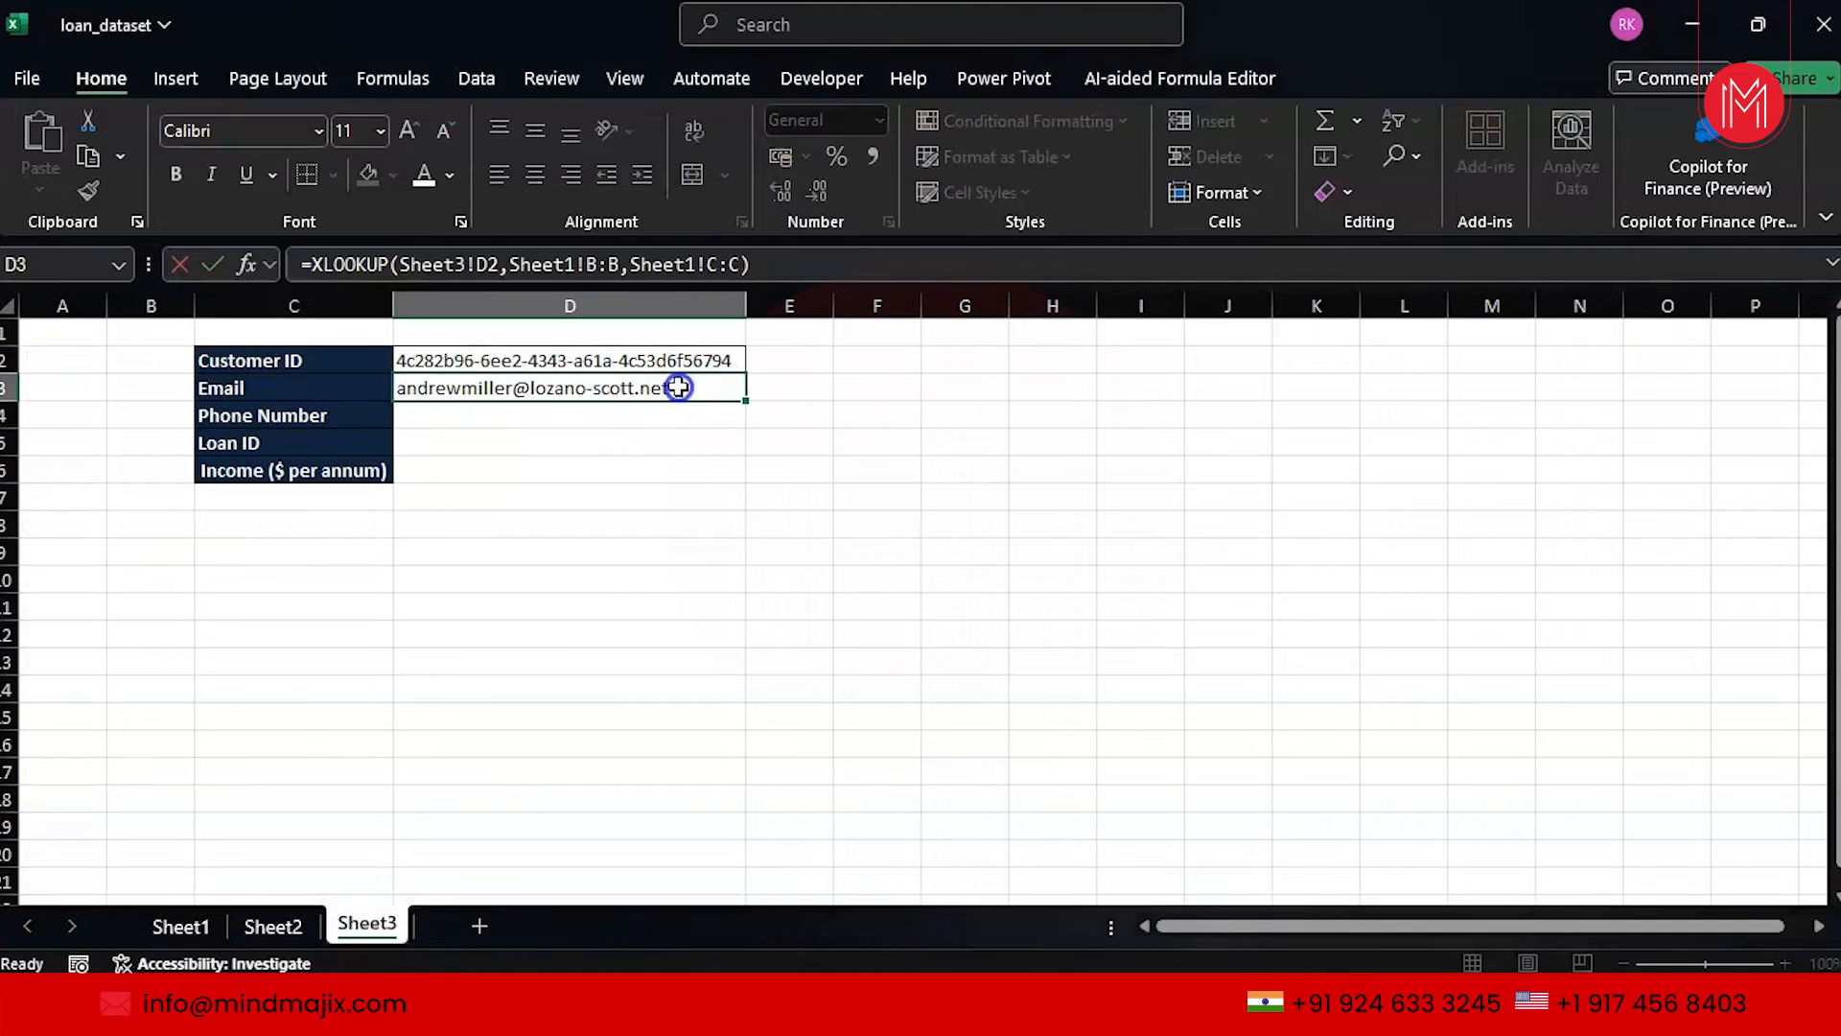
double_click(681, 387)
click(728, 518)
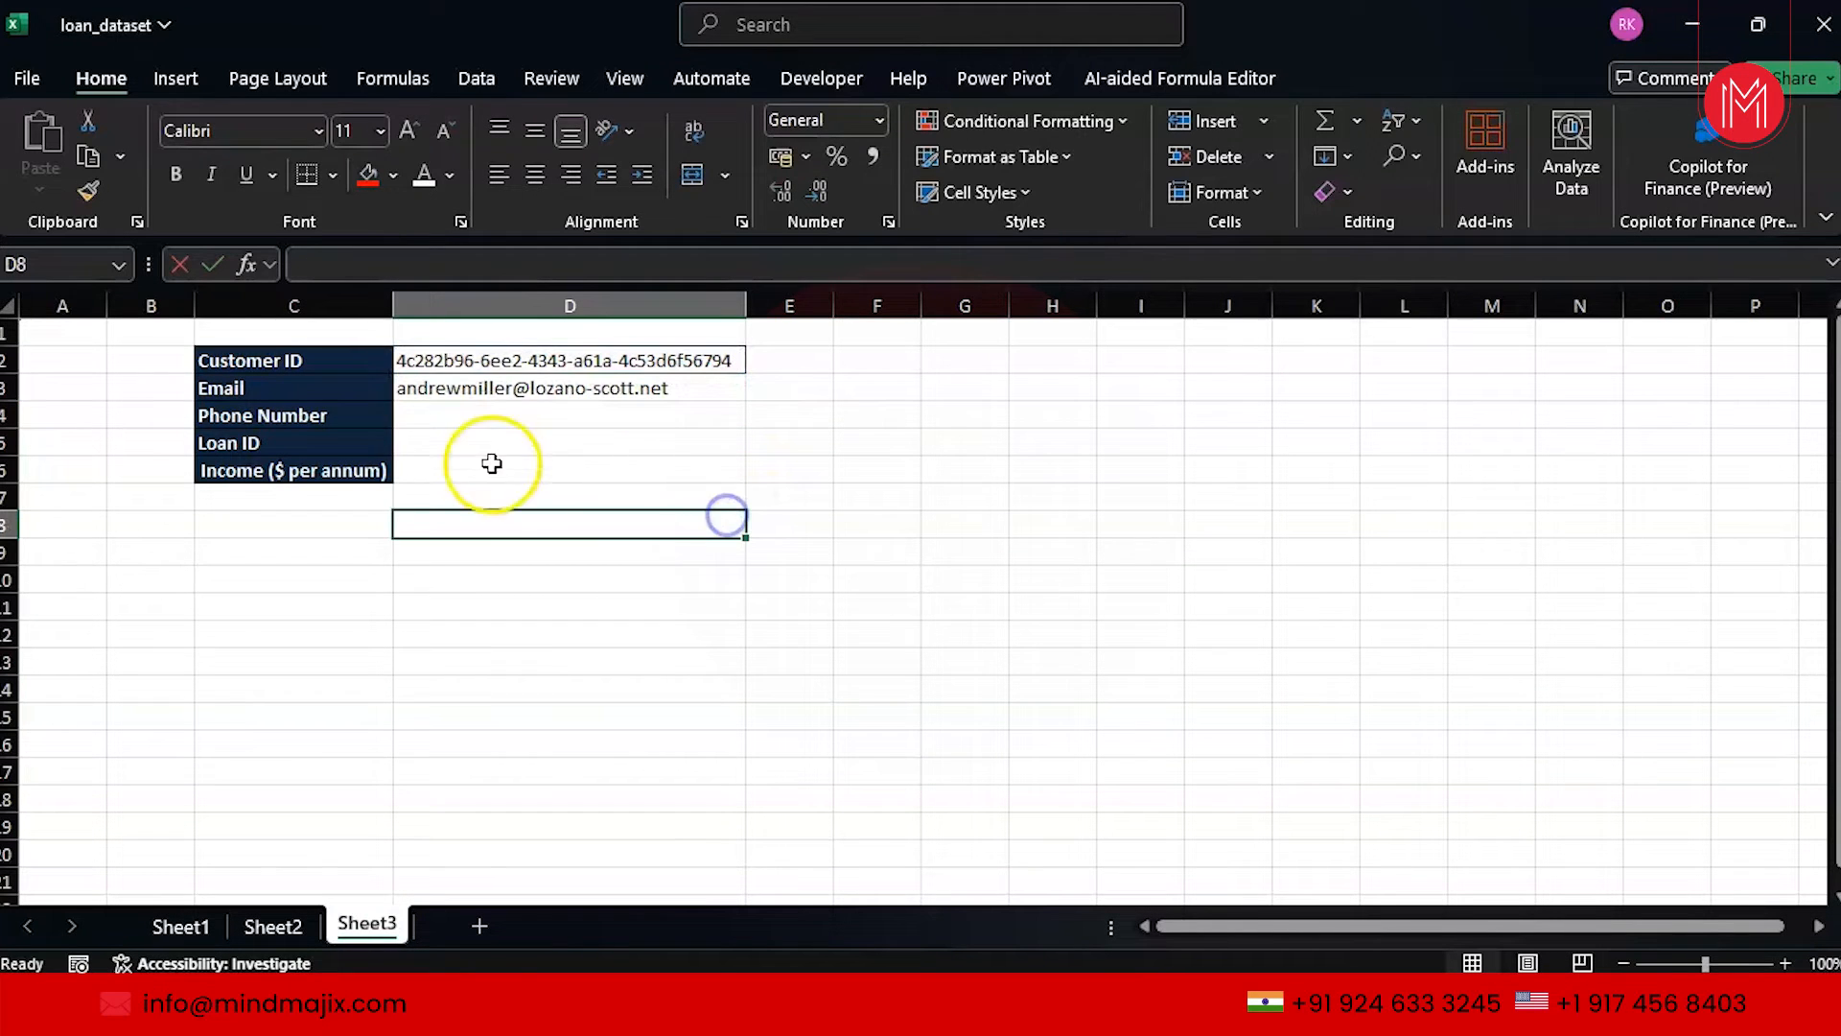
Enter =XLOOKUP(D2,Sheet1!B:B,Sheet1!D:D,0) in D4 to retrieve the phone number, with 0 as the not-found value
click(493, 415)
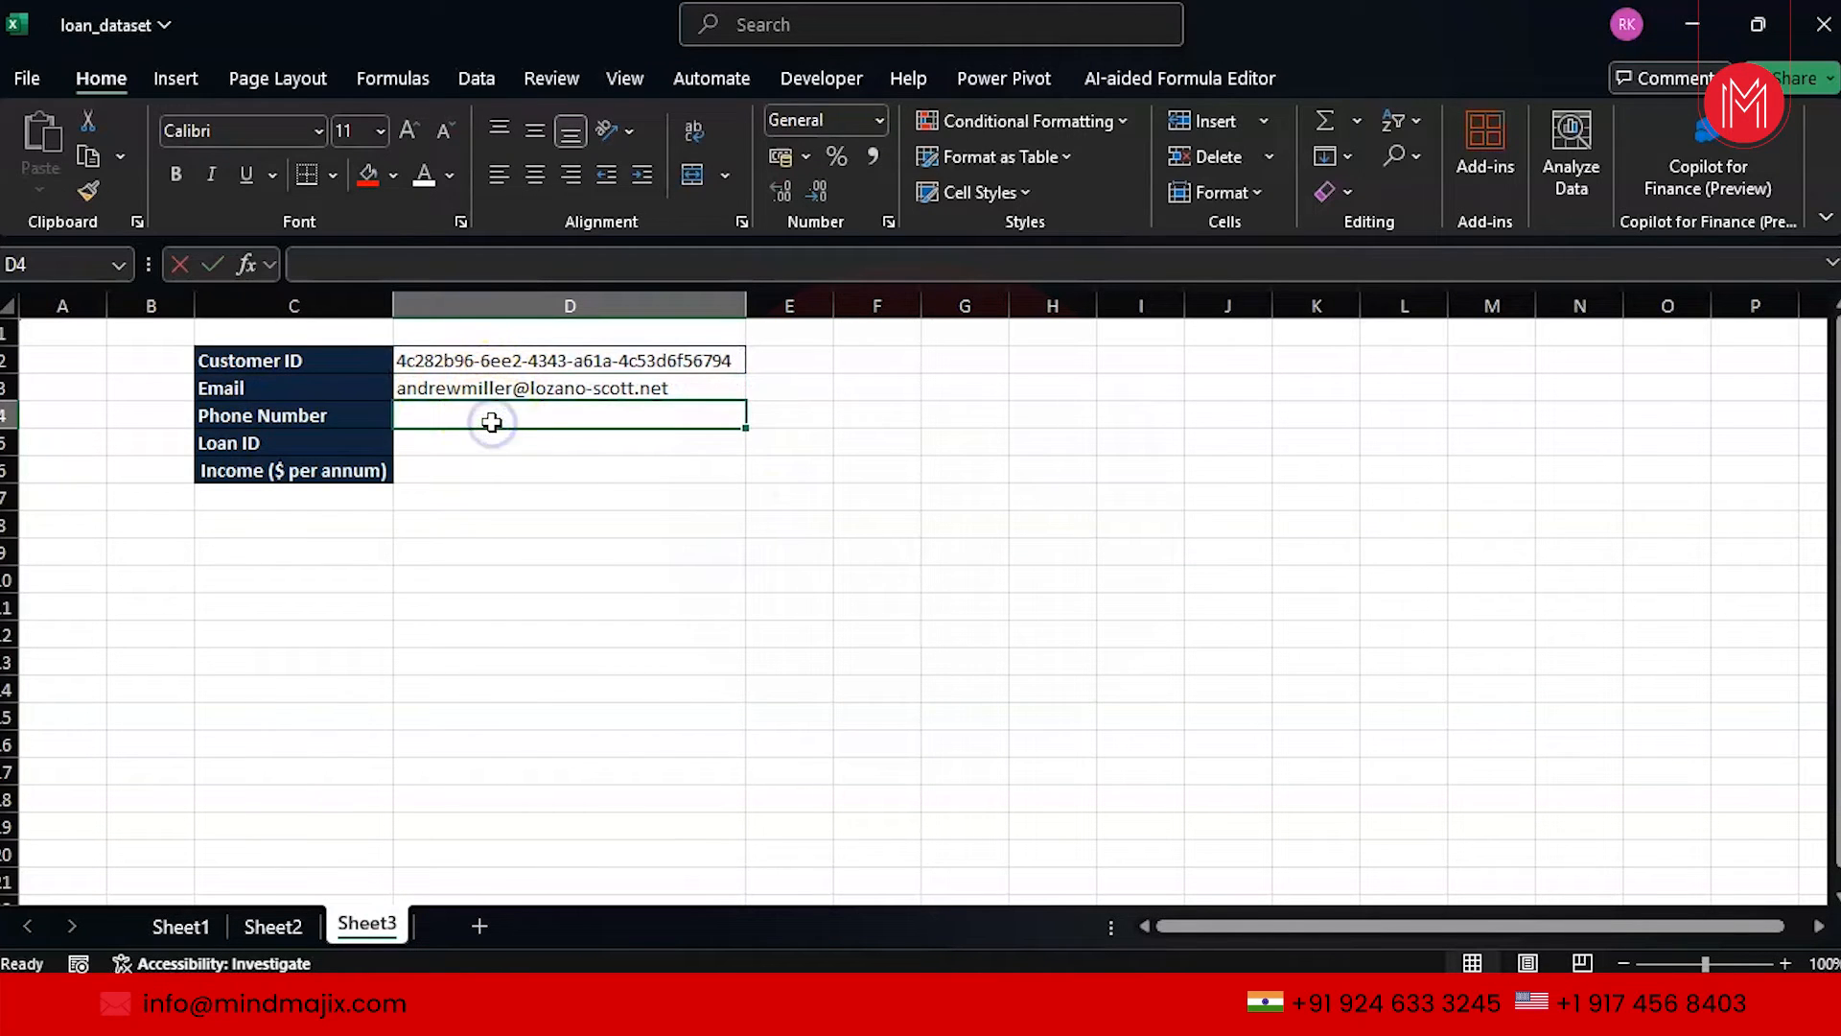
text(=)
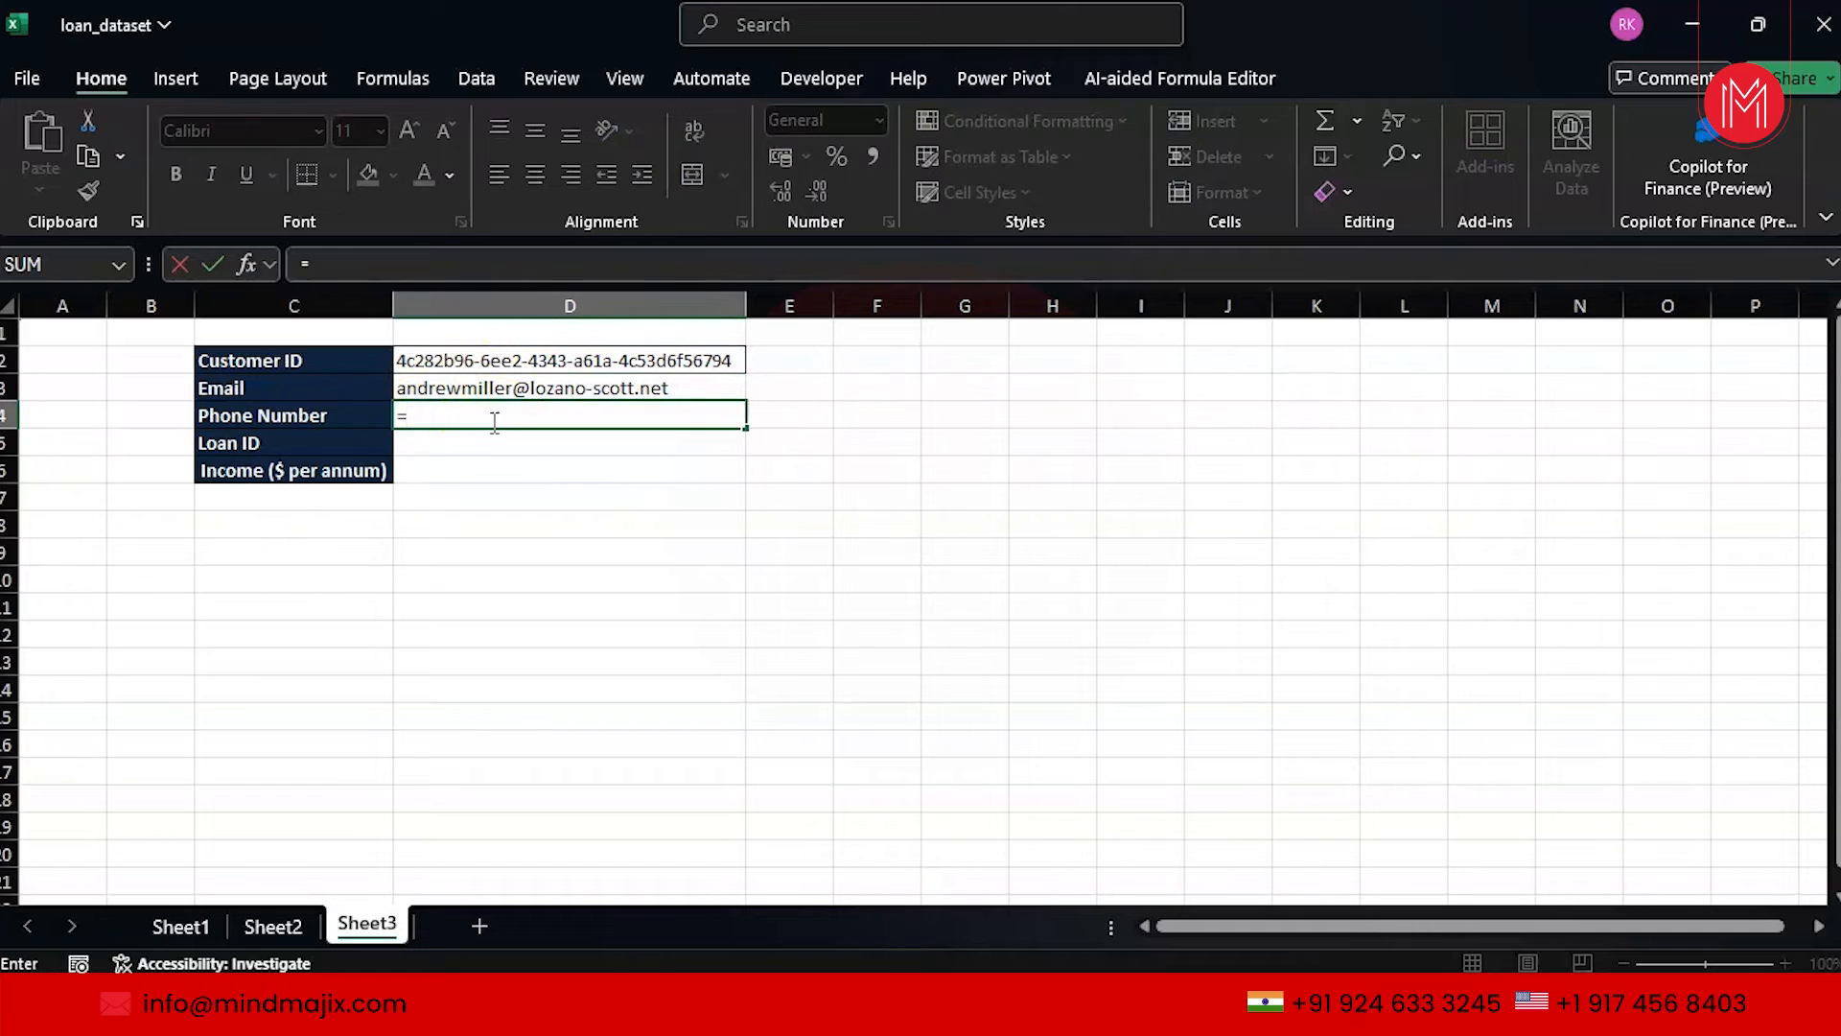
text(xl)
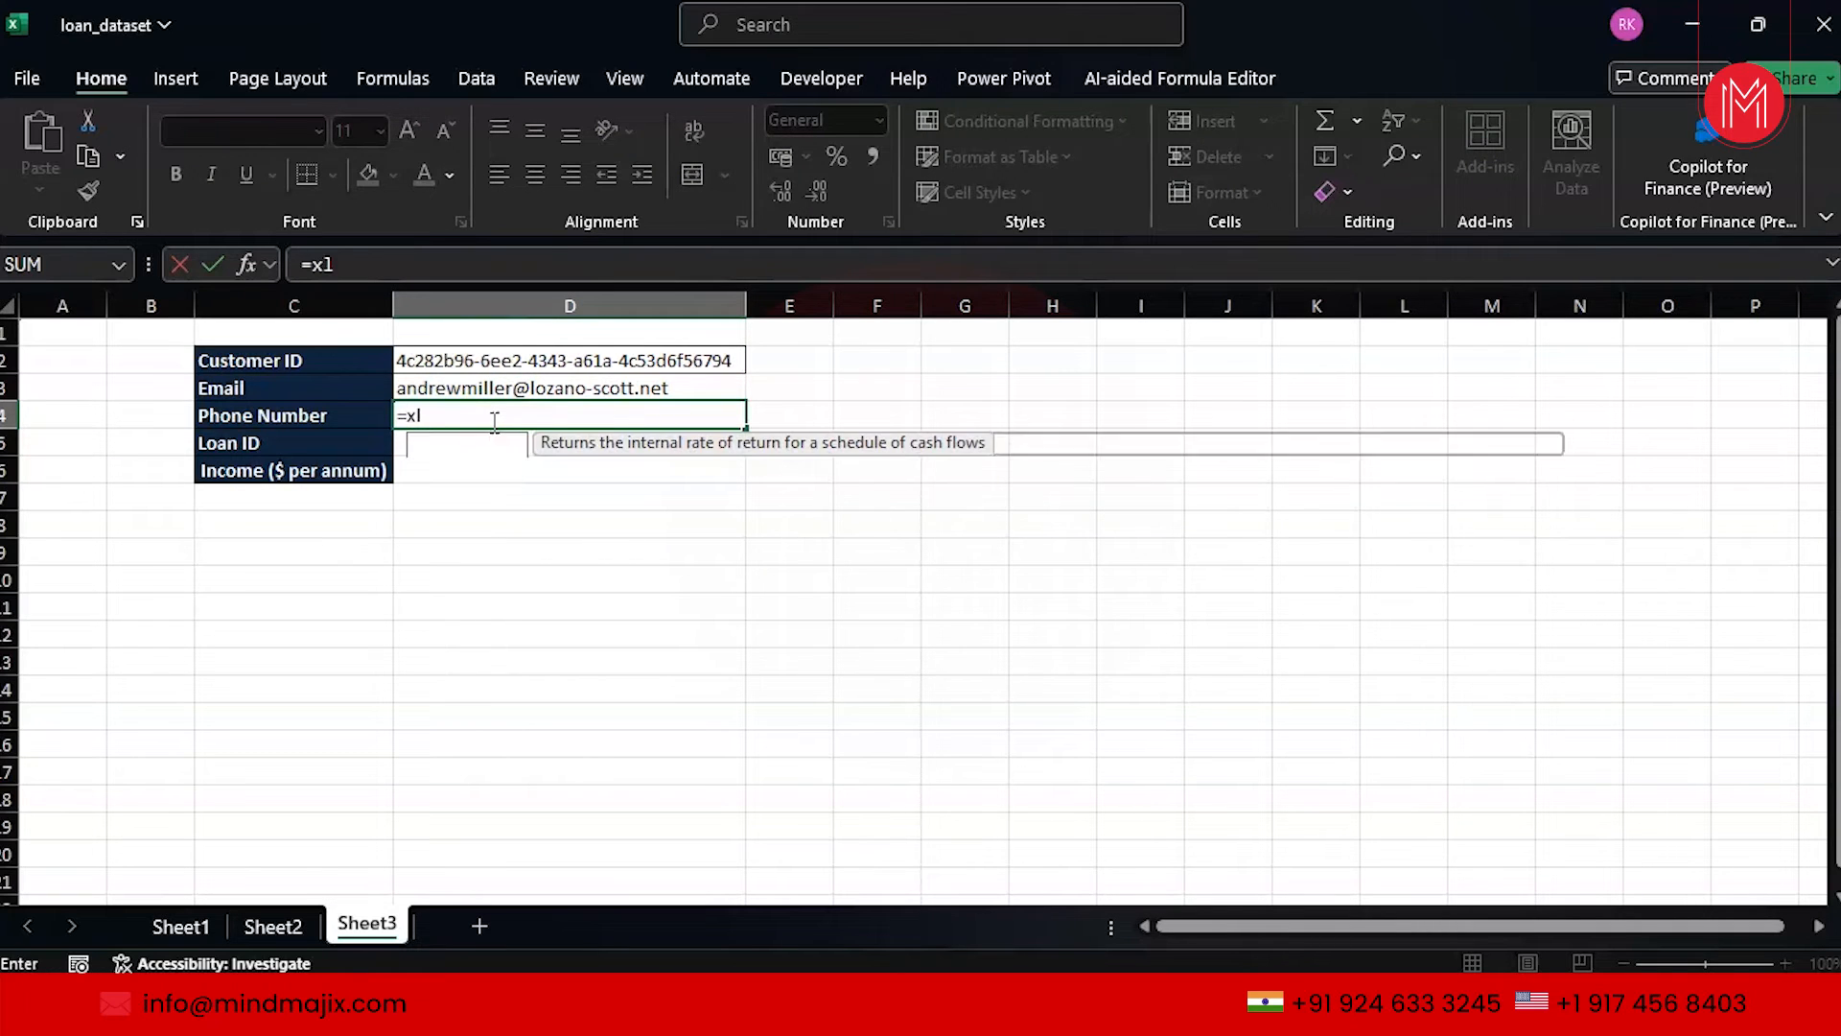
key(Tab)
click(511, 358)
text(,)
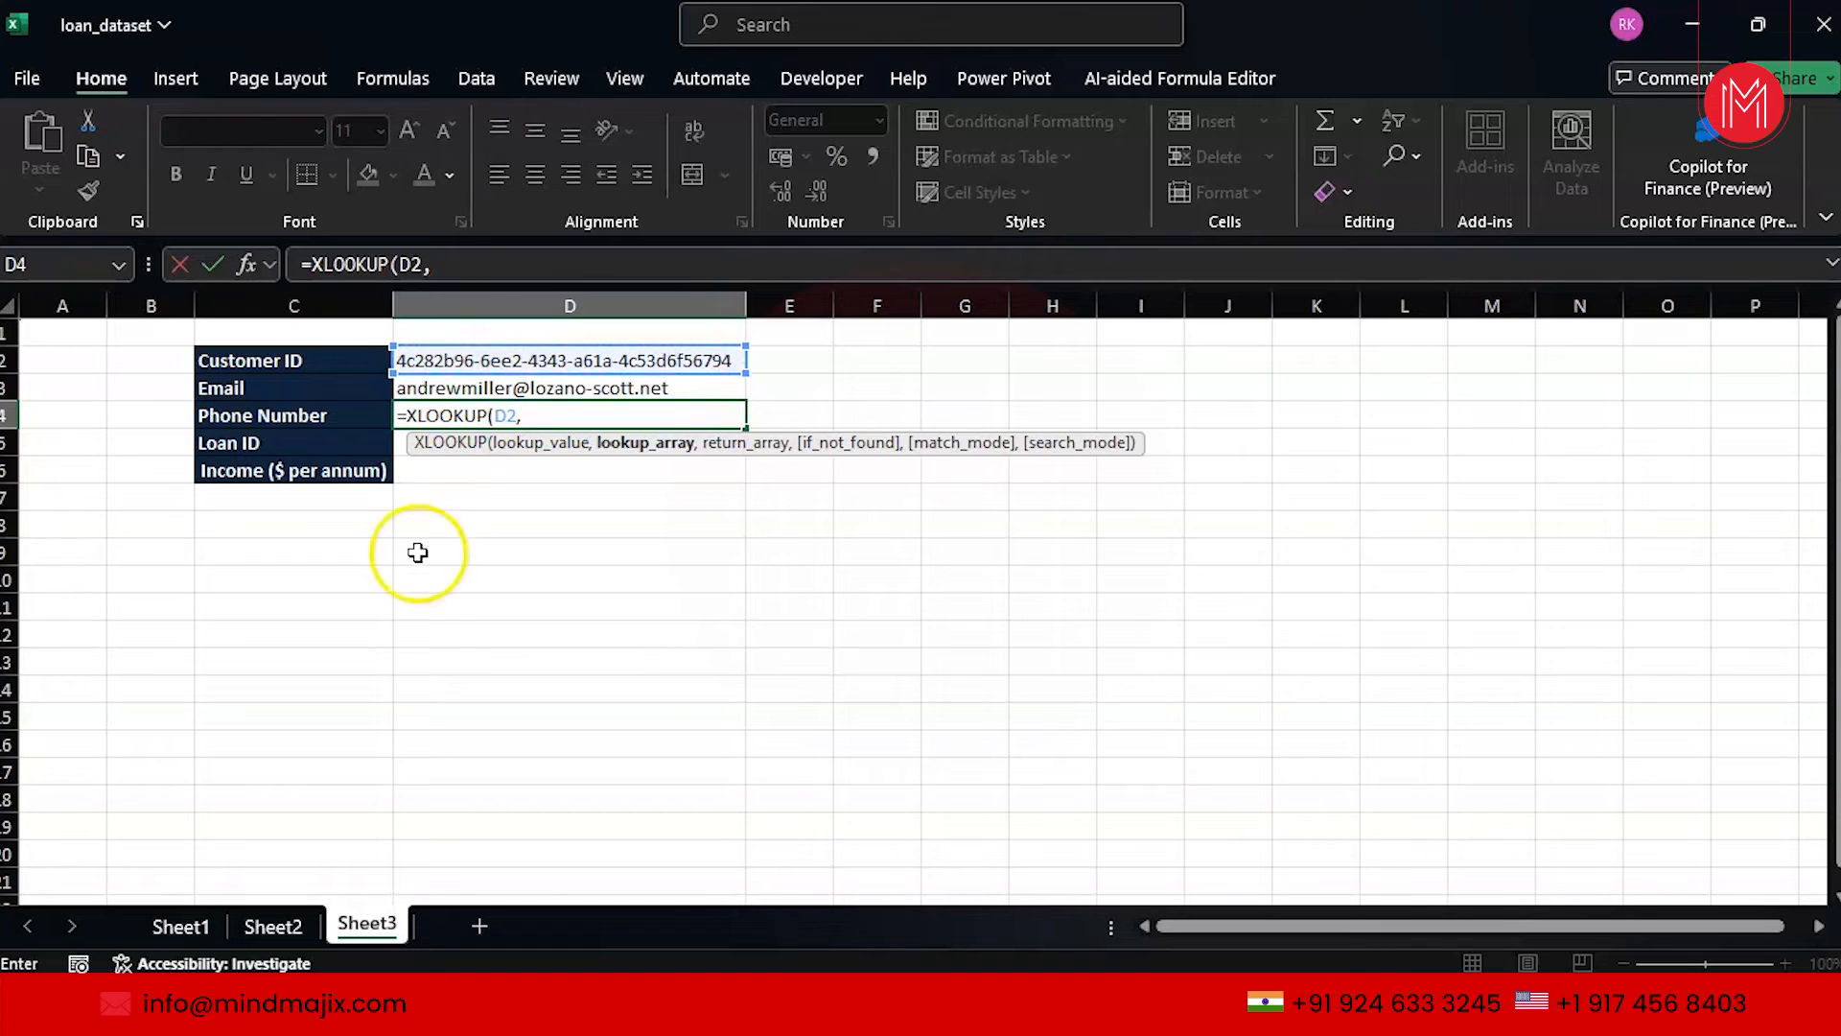
click(180, 926)
click(427, 305)
text(,)
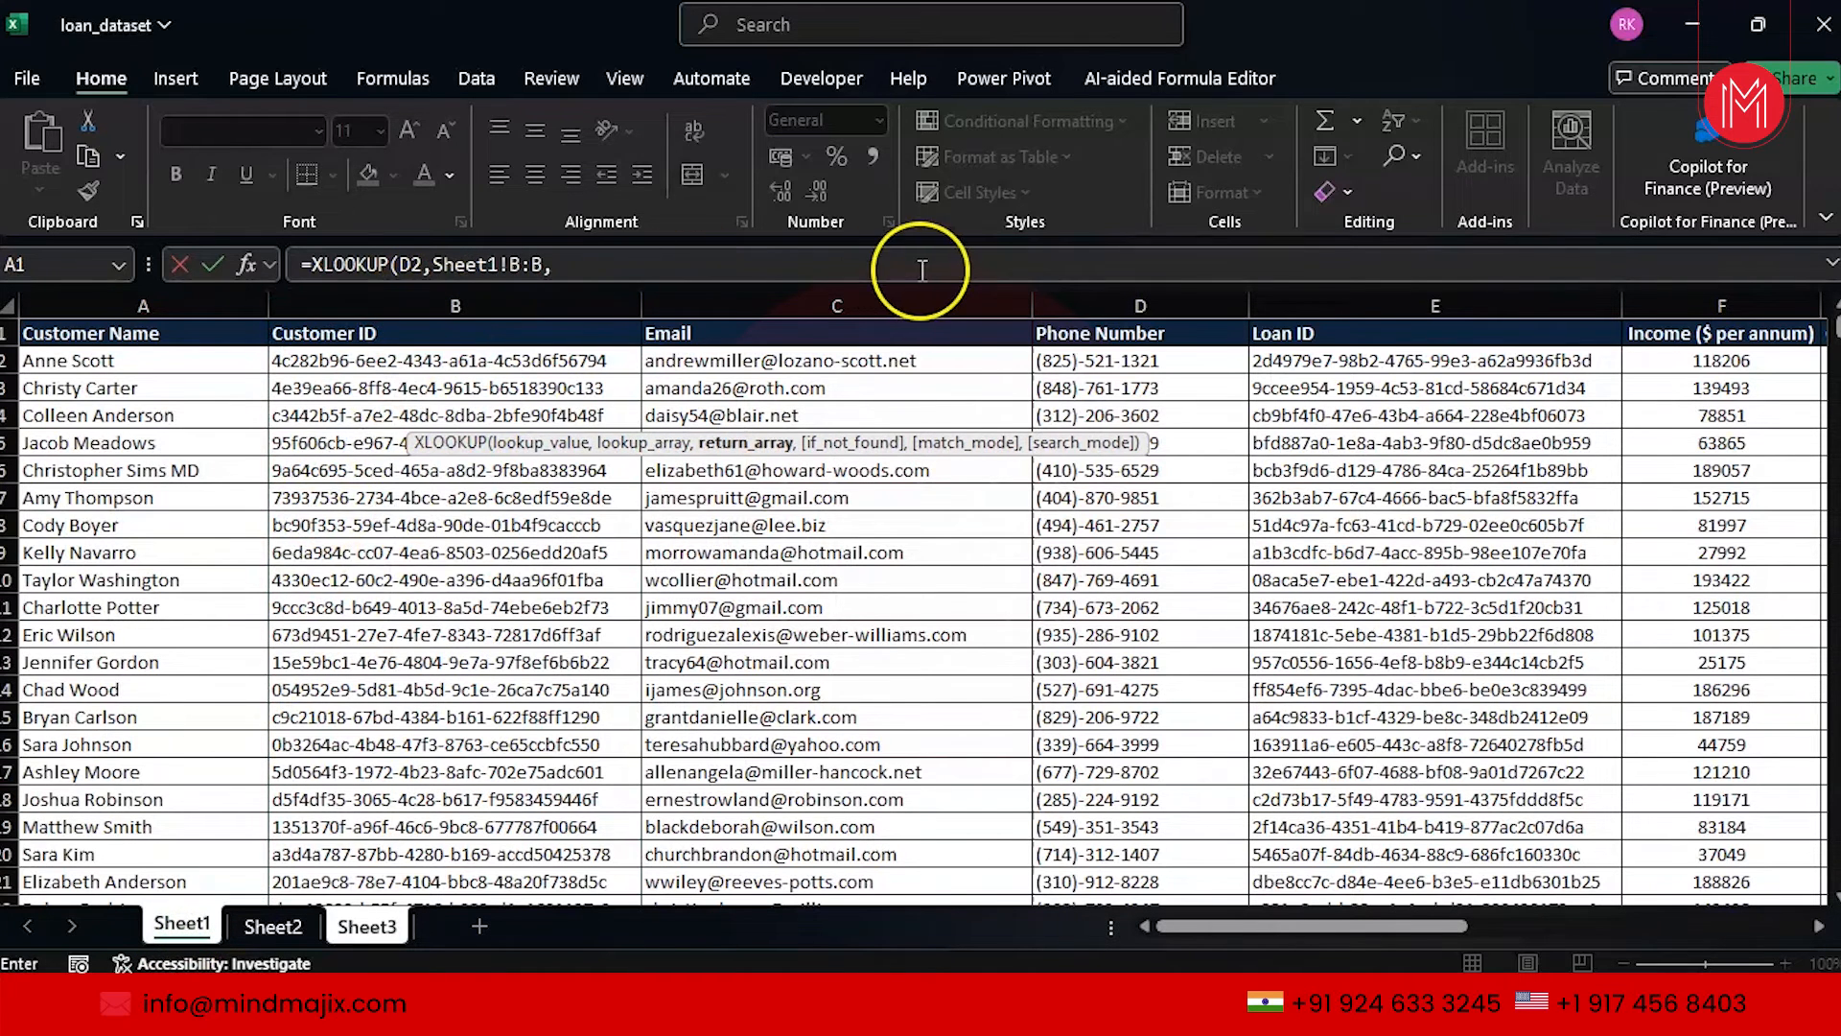
click(1108, 292)
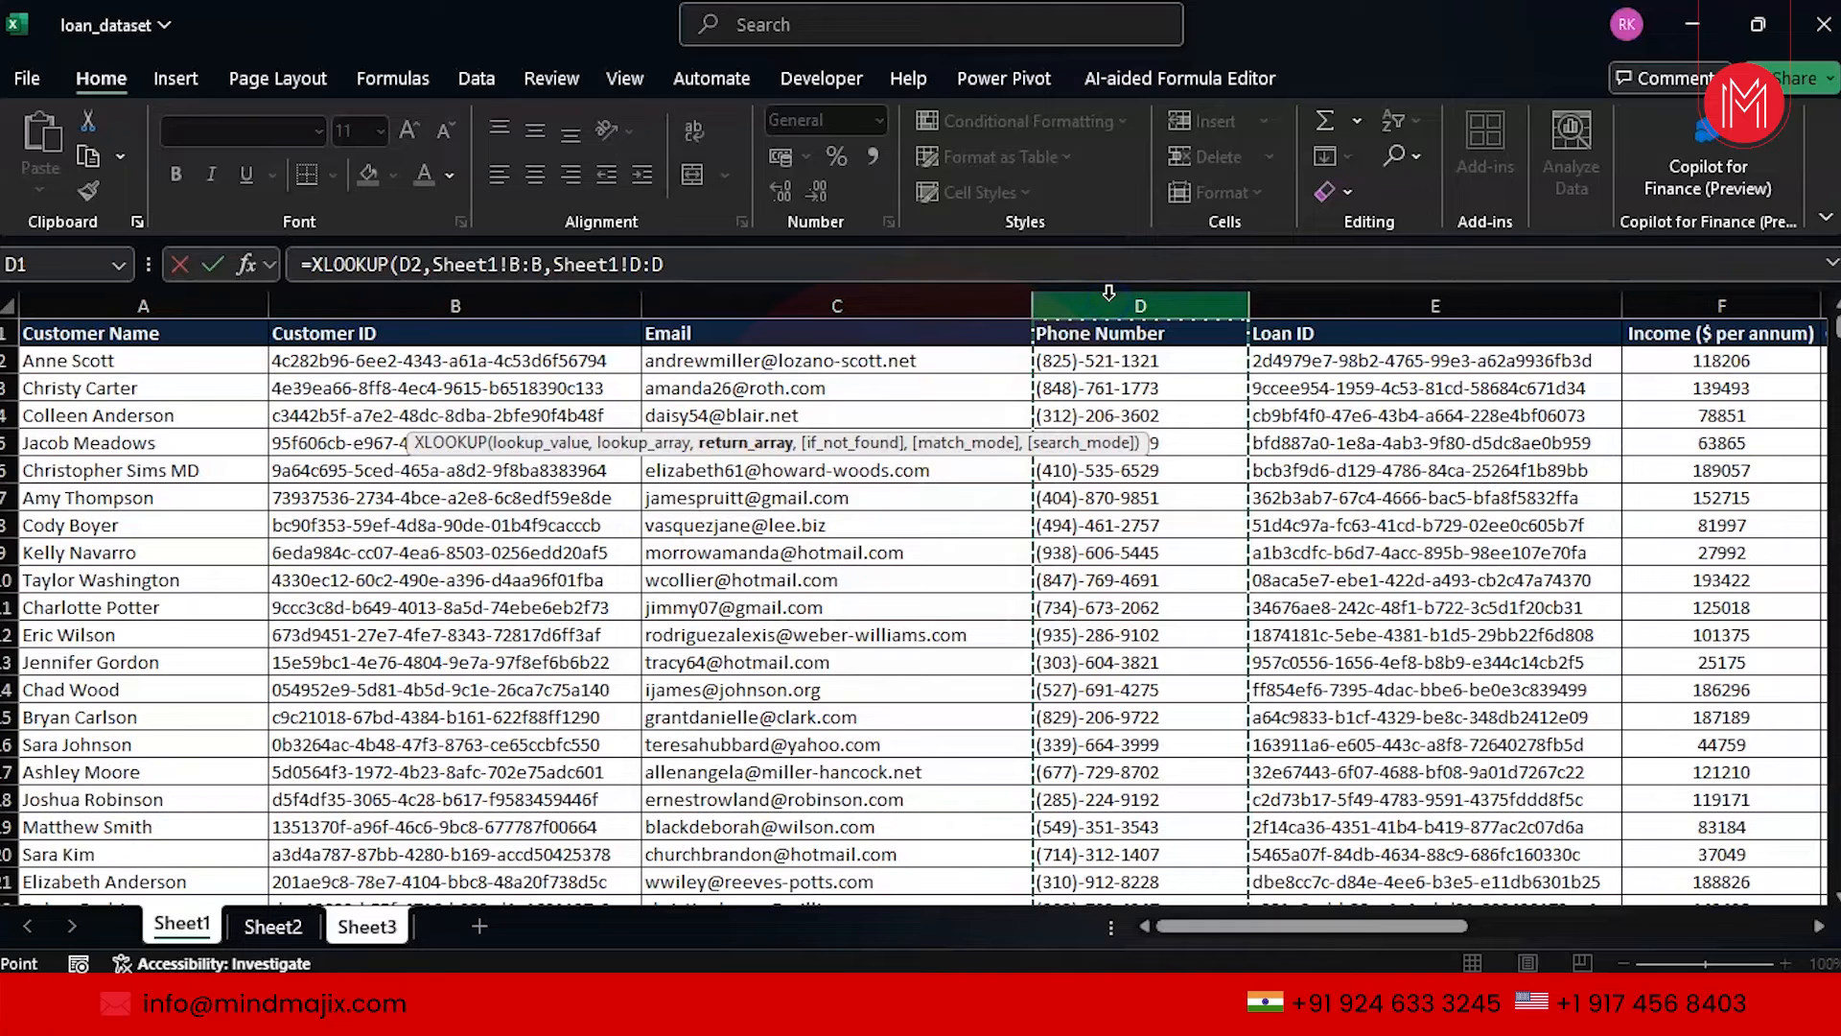
text(,0)
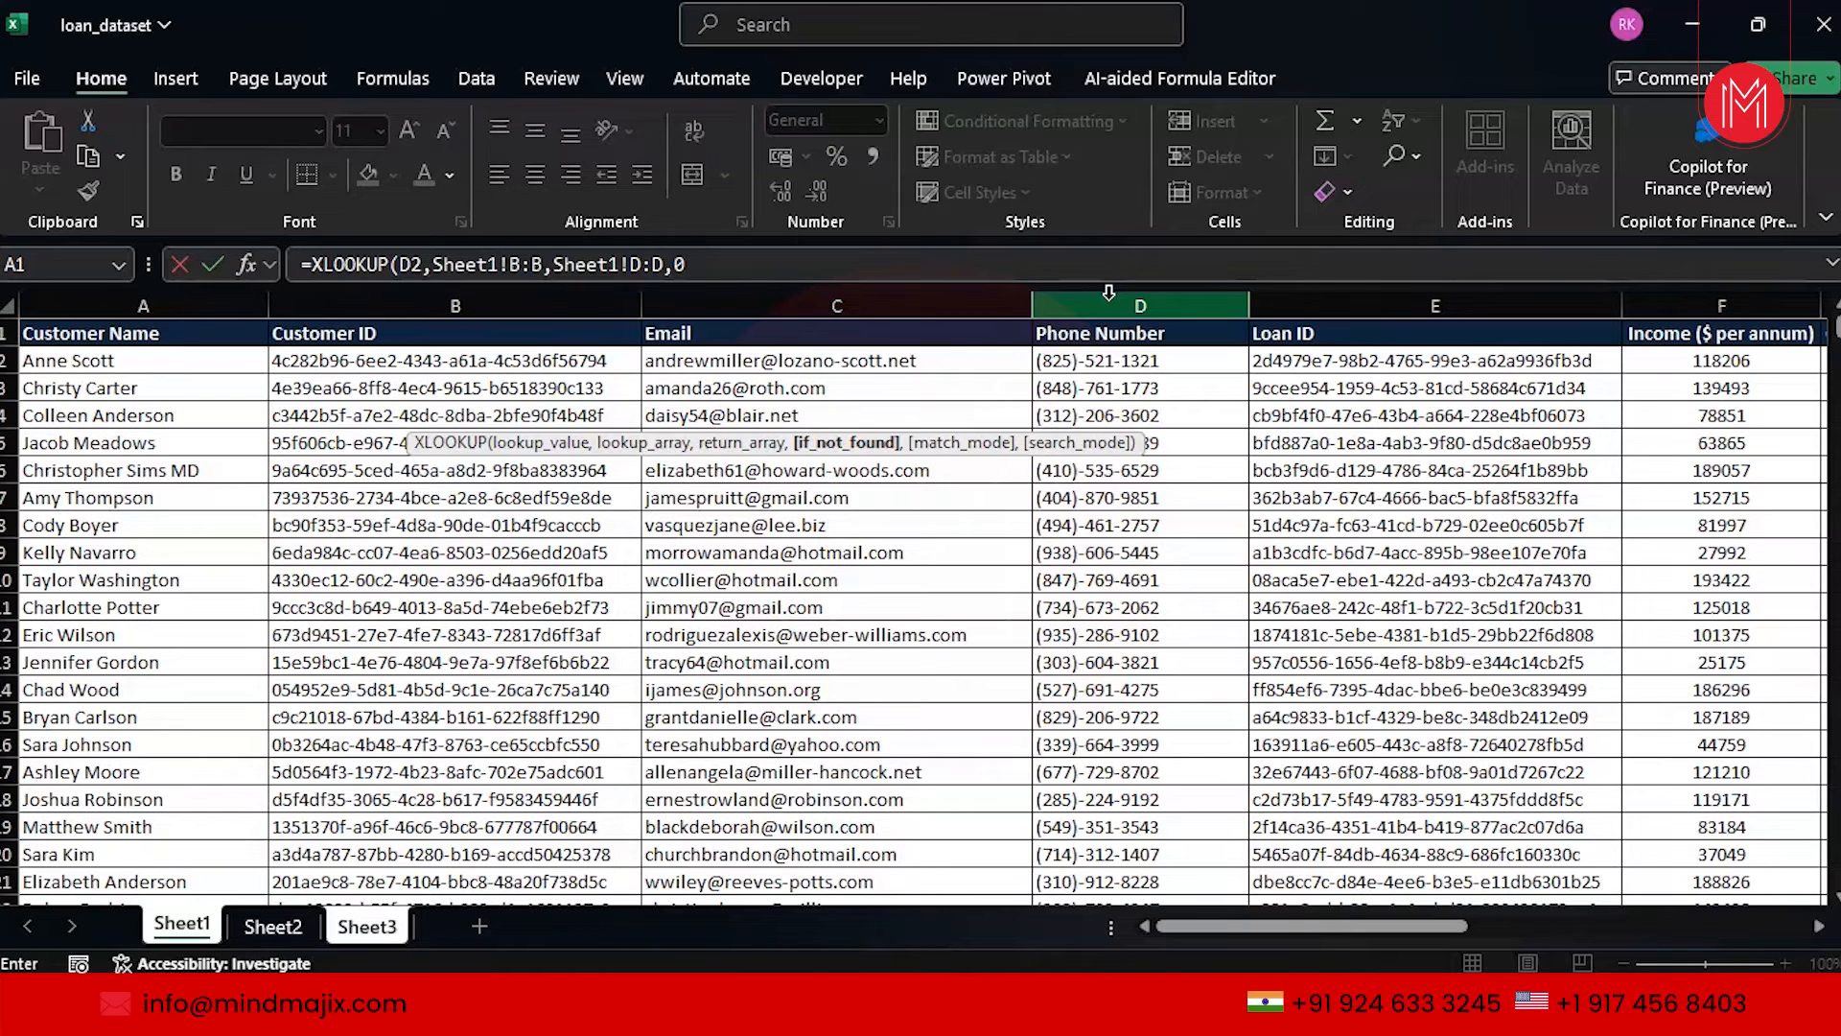
key(Return)
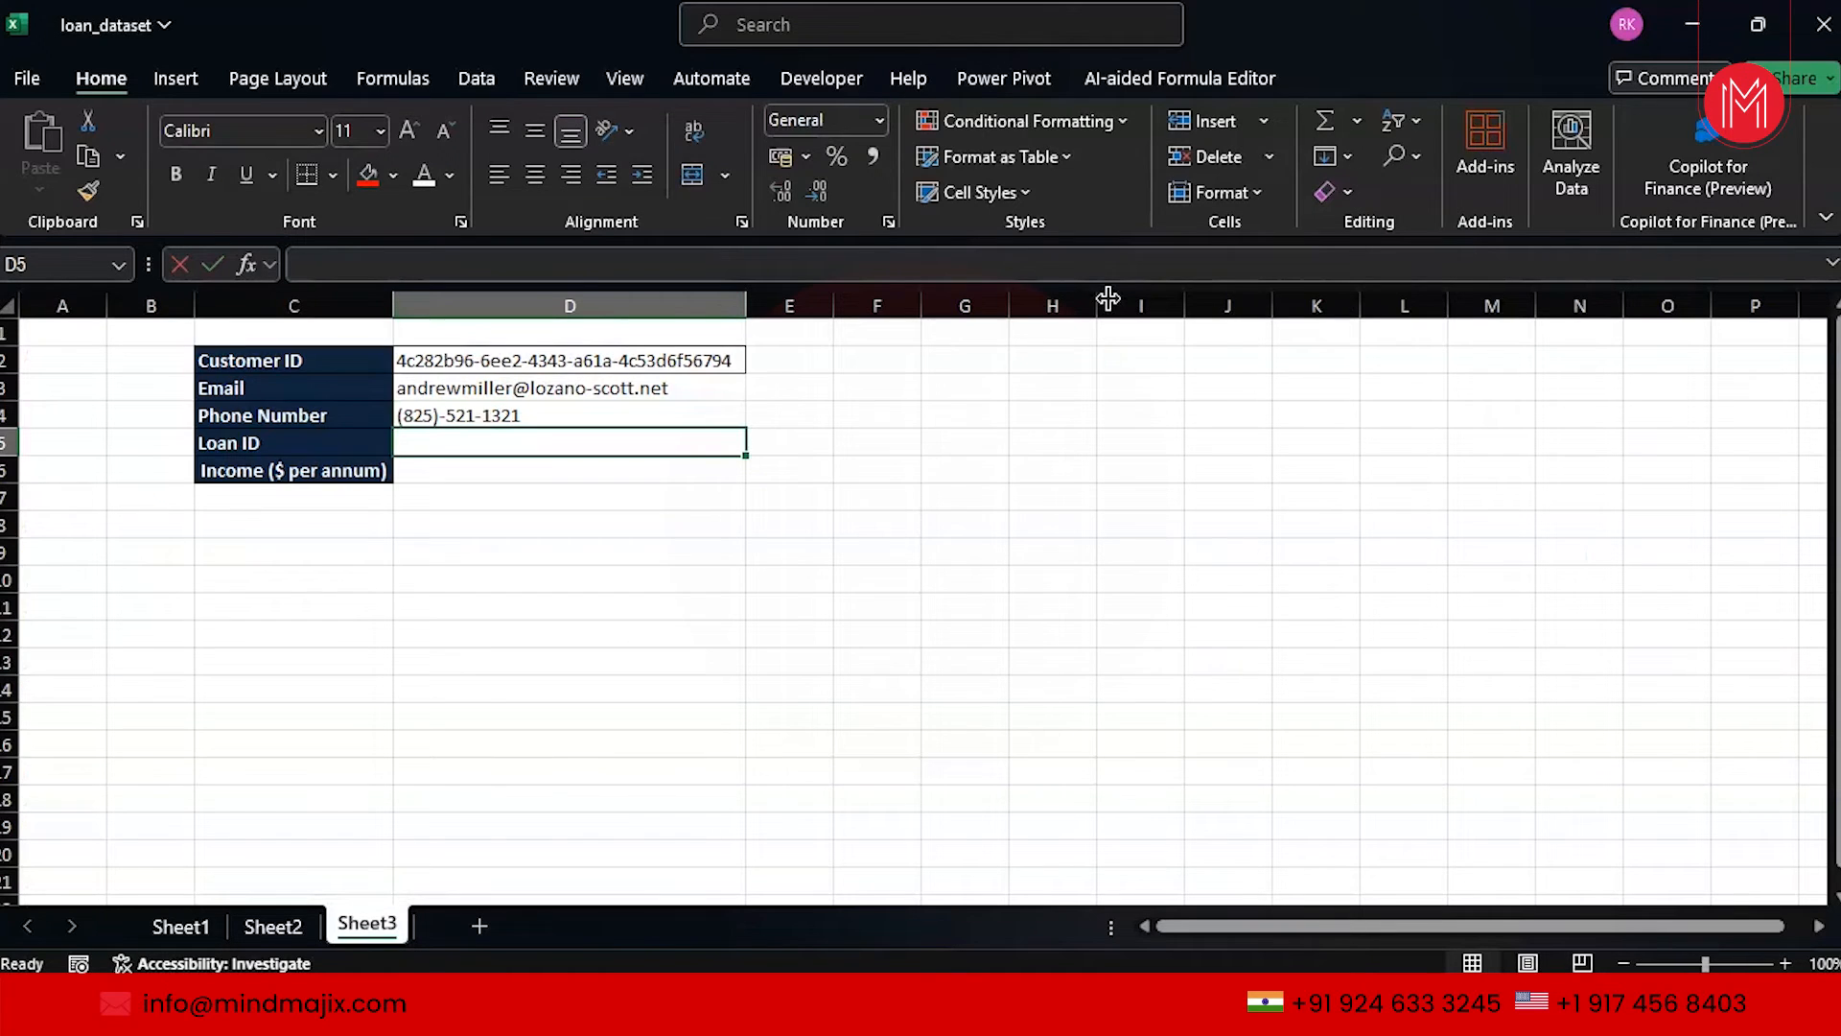
Start the Loan ID formula in D5 as =XLOOKUP(D2,Sheet1!B:B,Sheet1!E:E, to look up the Customer ID and return the Loan ID column
text(=)
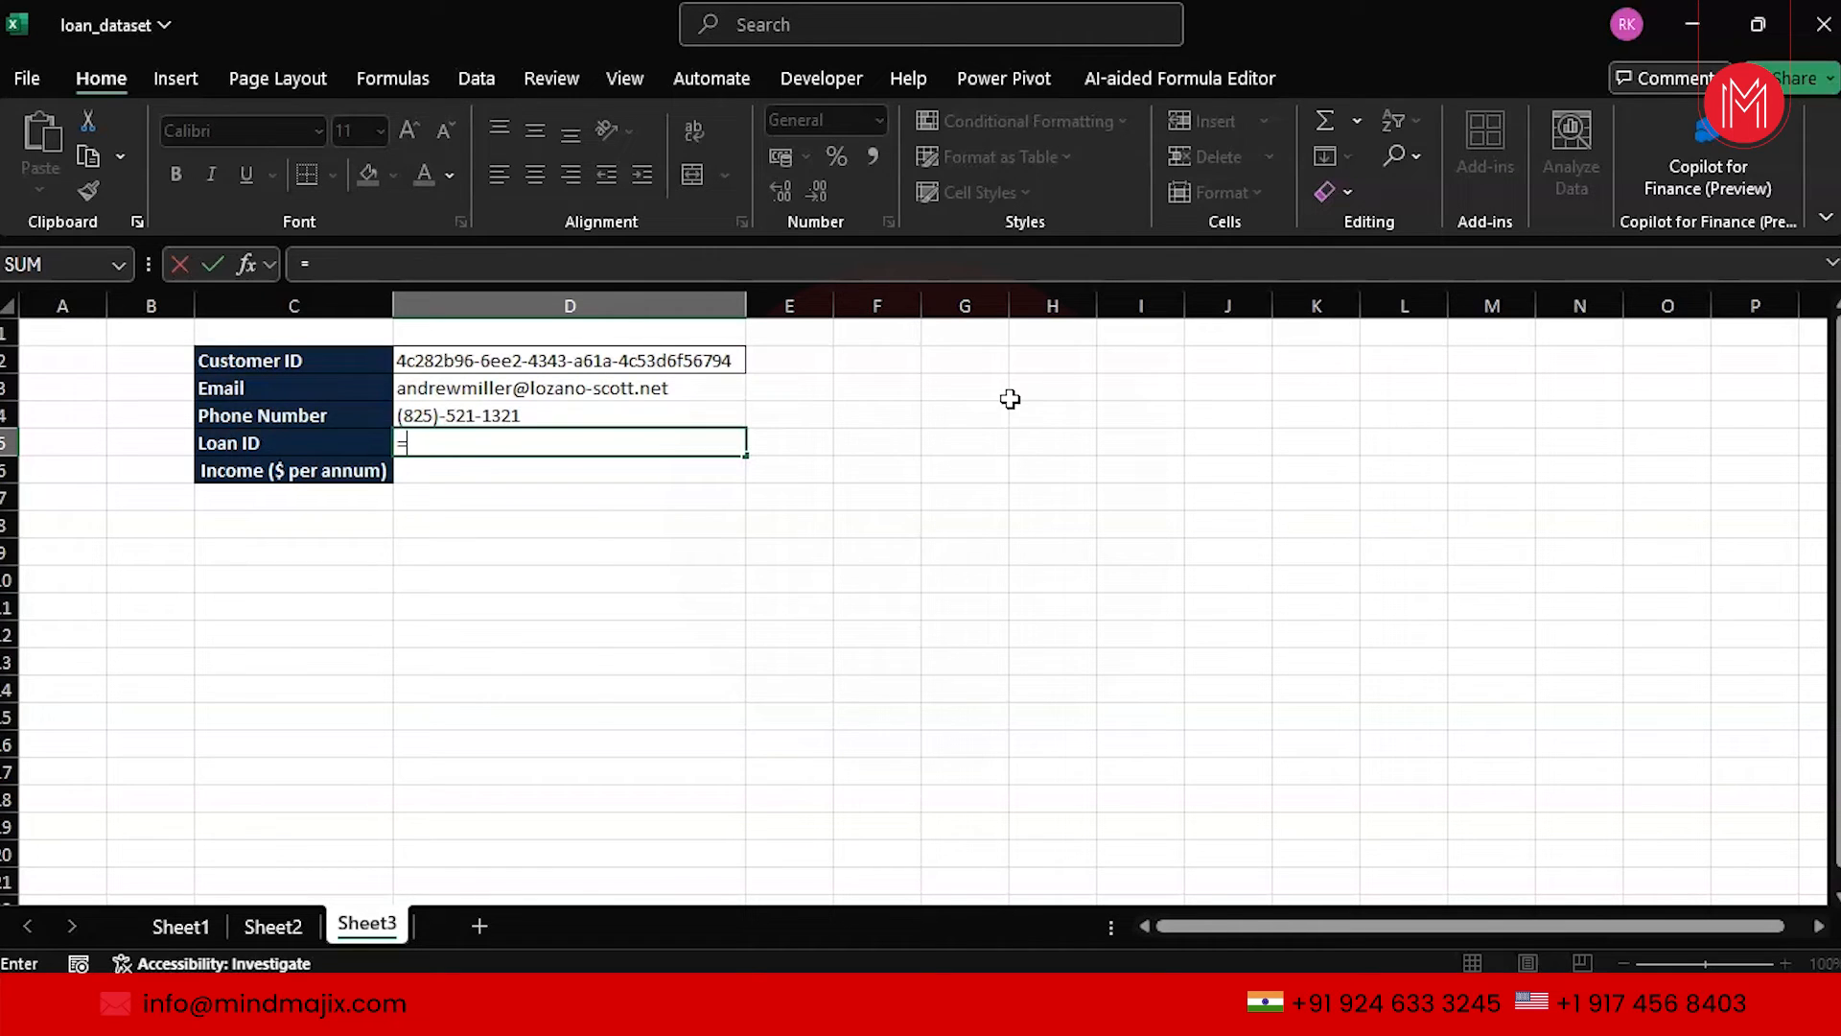
text(l)
key(BackSpace)
text(xloo)
key(Tab)
click(672, 374)
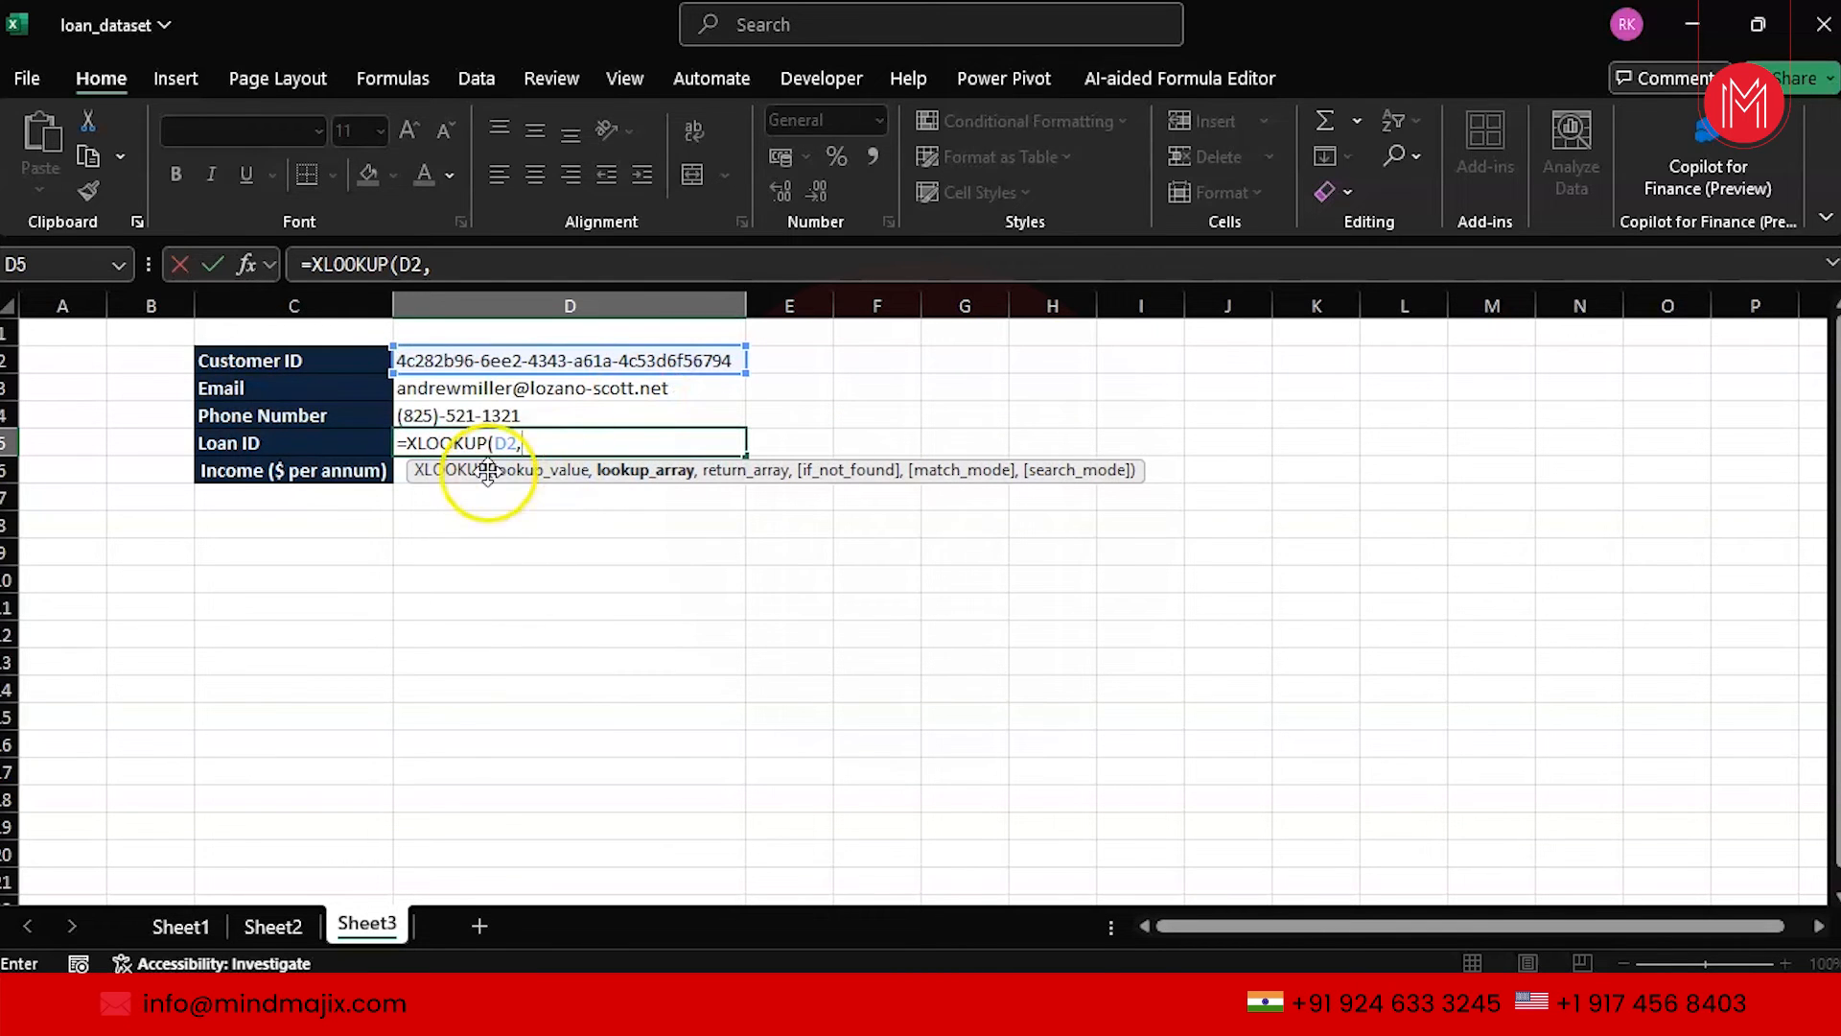
click(181, 926)
click(468, 300)
text(,)
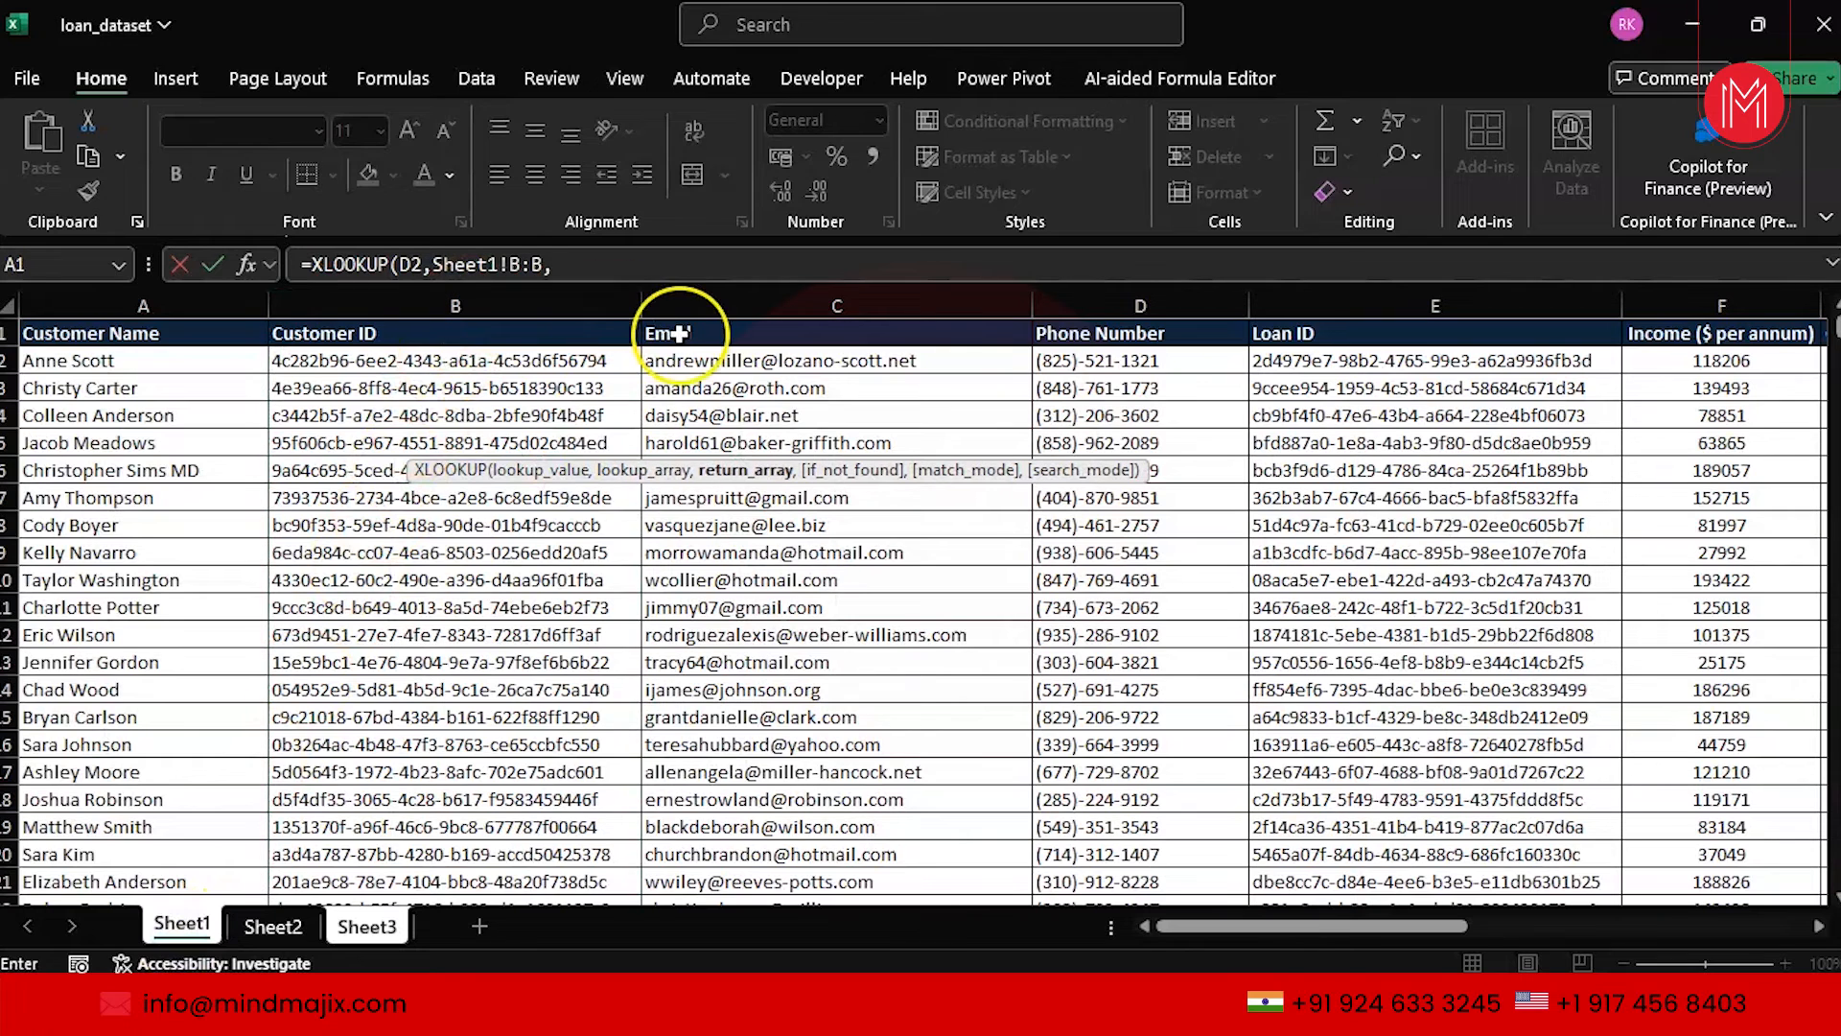
click(1348, 299)
text(,)
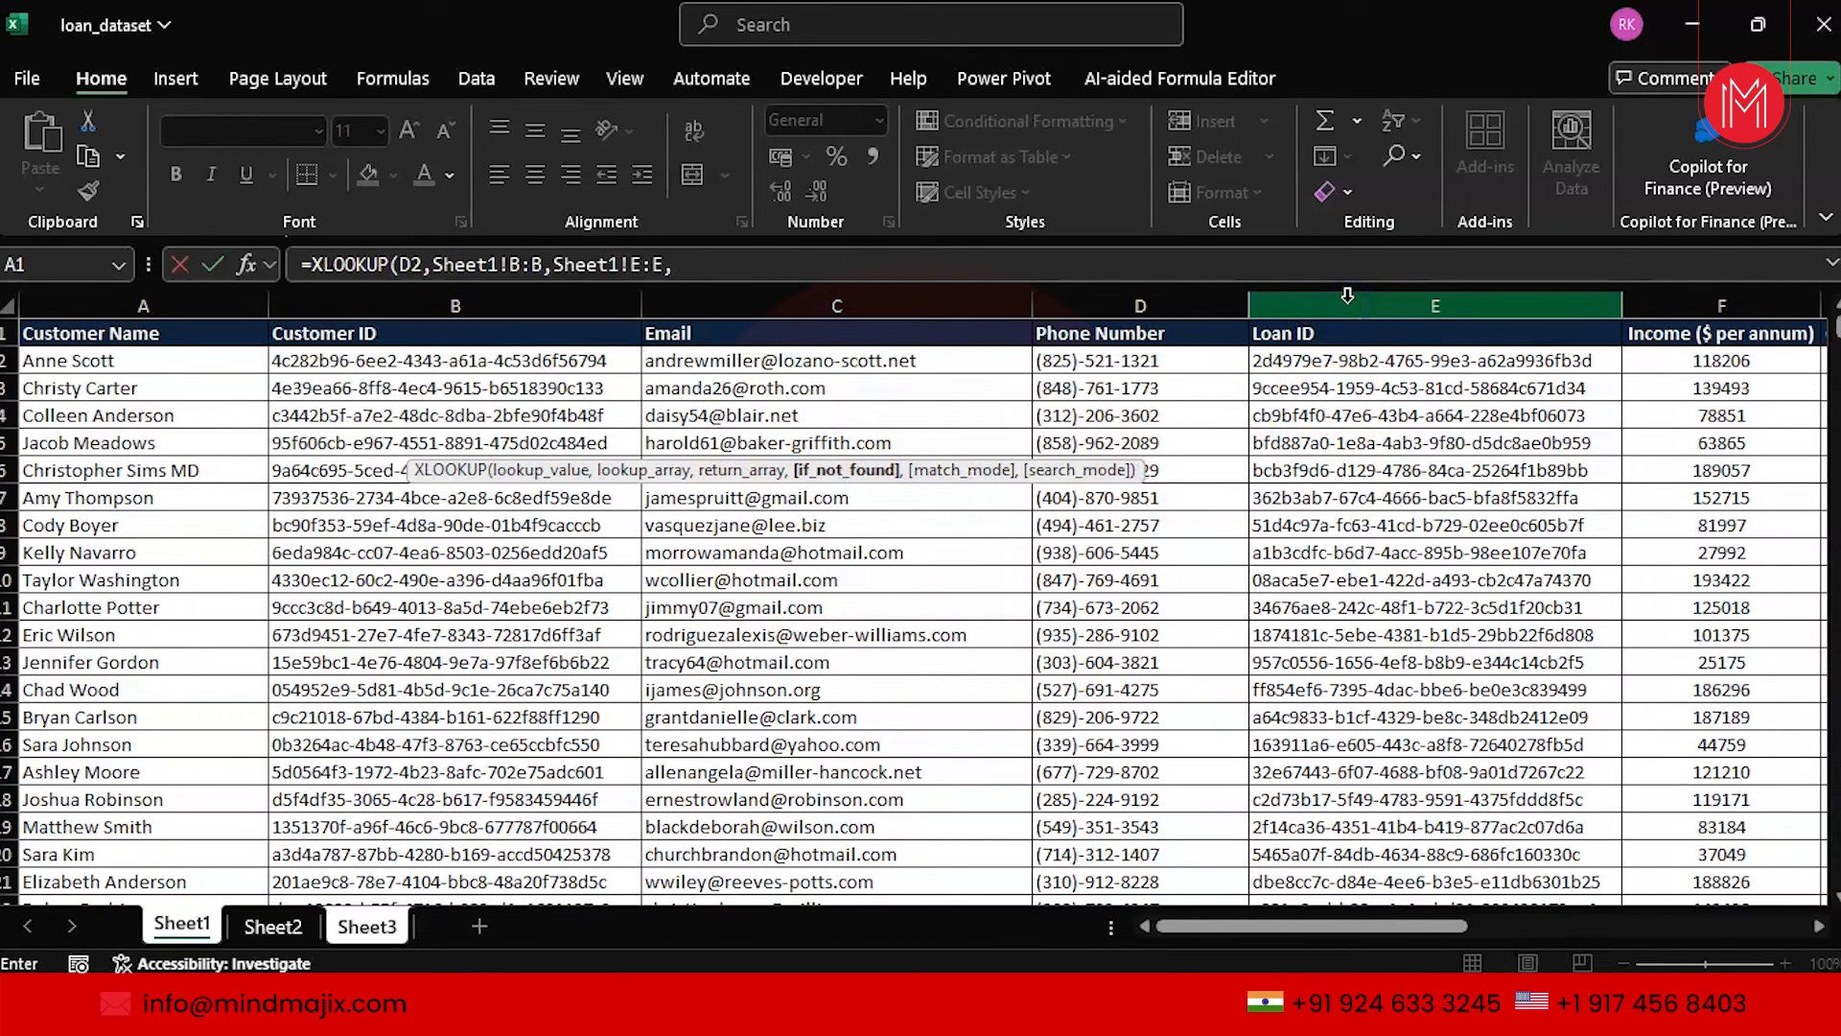
Add 0 as the not-found value and Sheet1!B1 as the match mode argument of the Loan ID formula
text(o)
key(BackSpace)
text(0,)
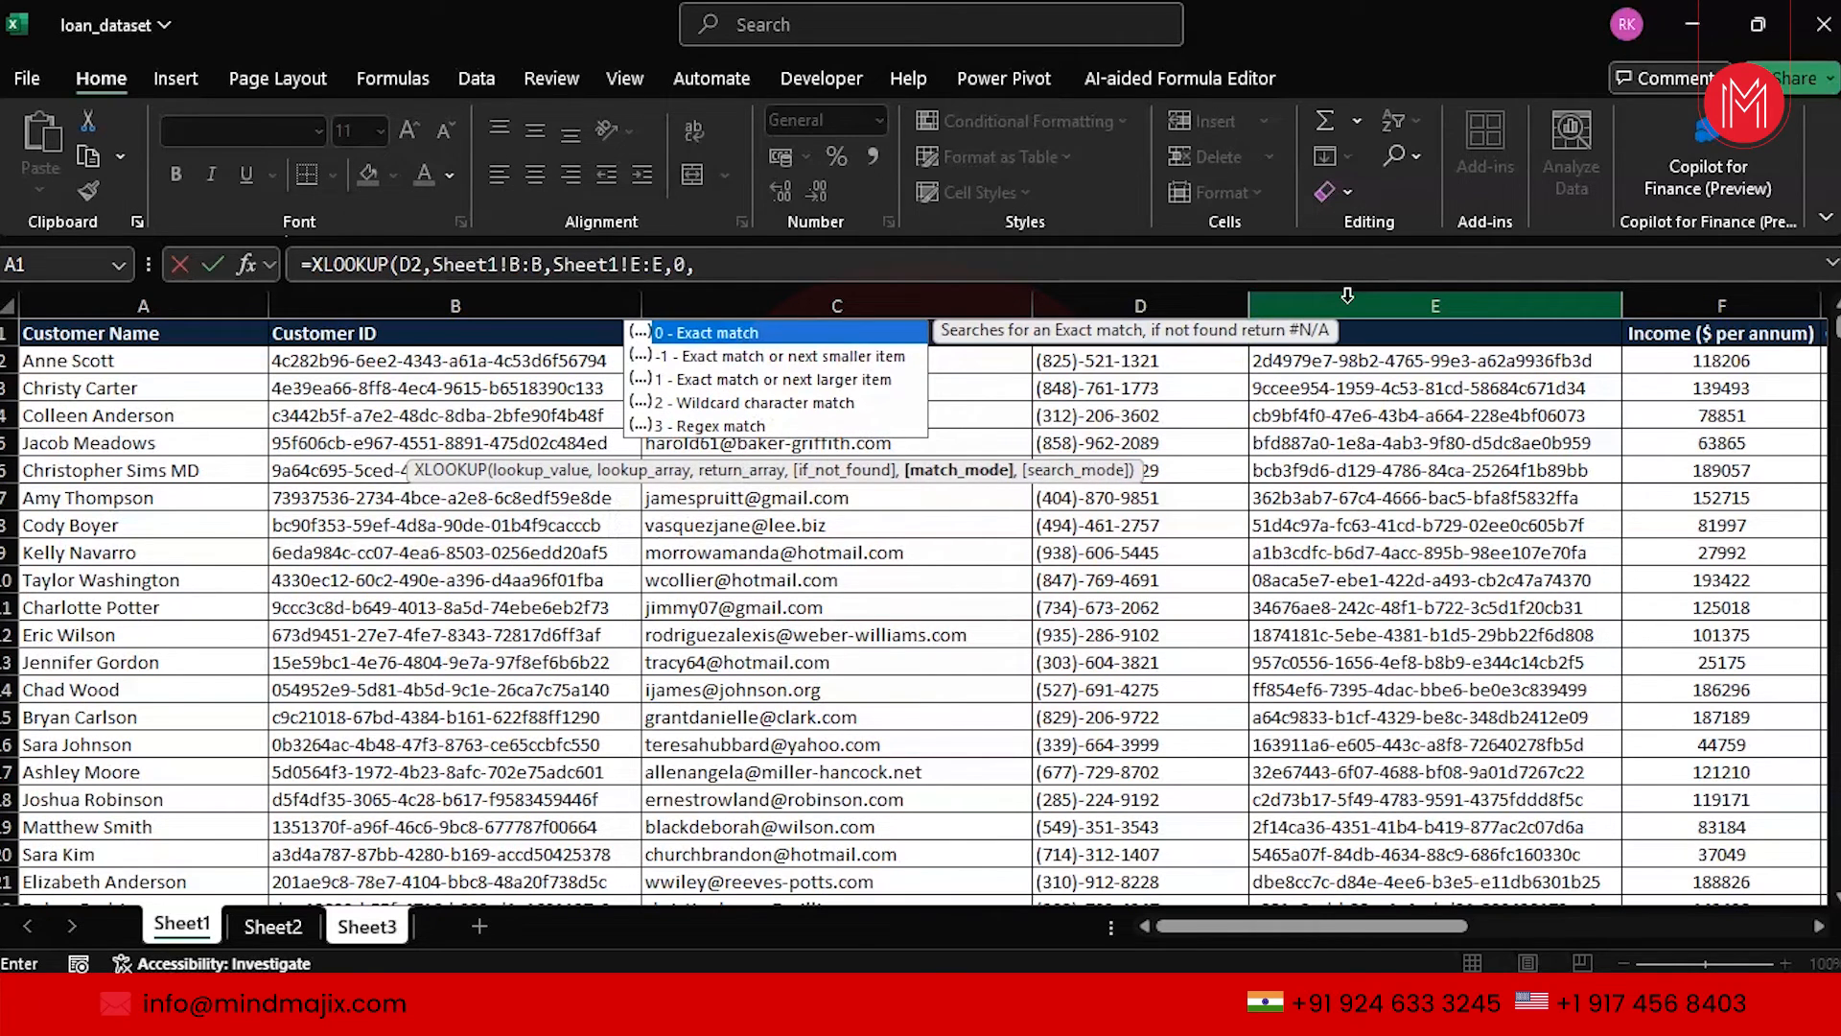
key(Right)
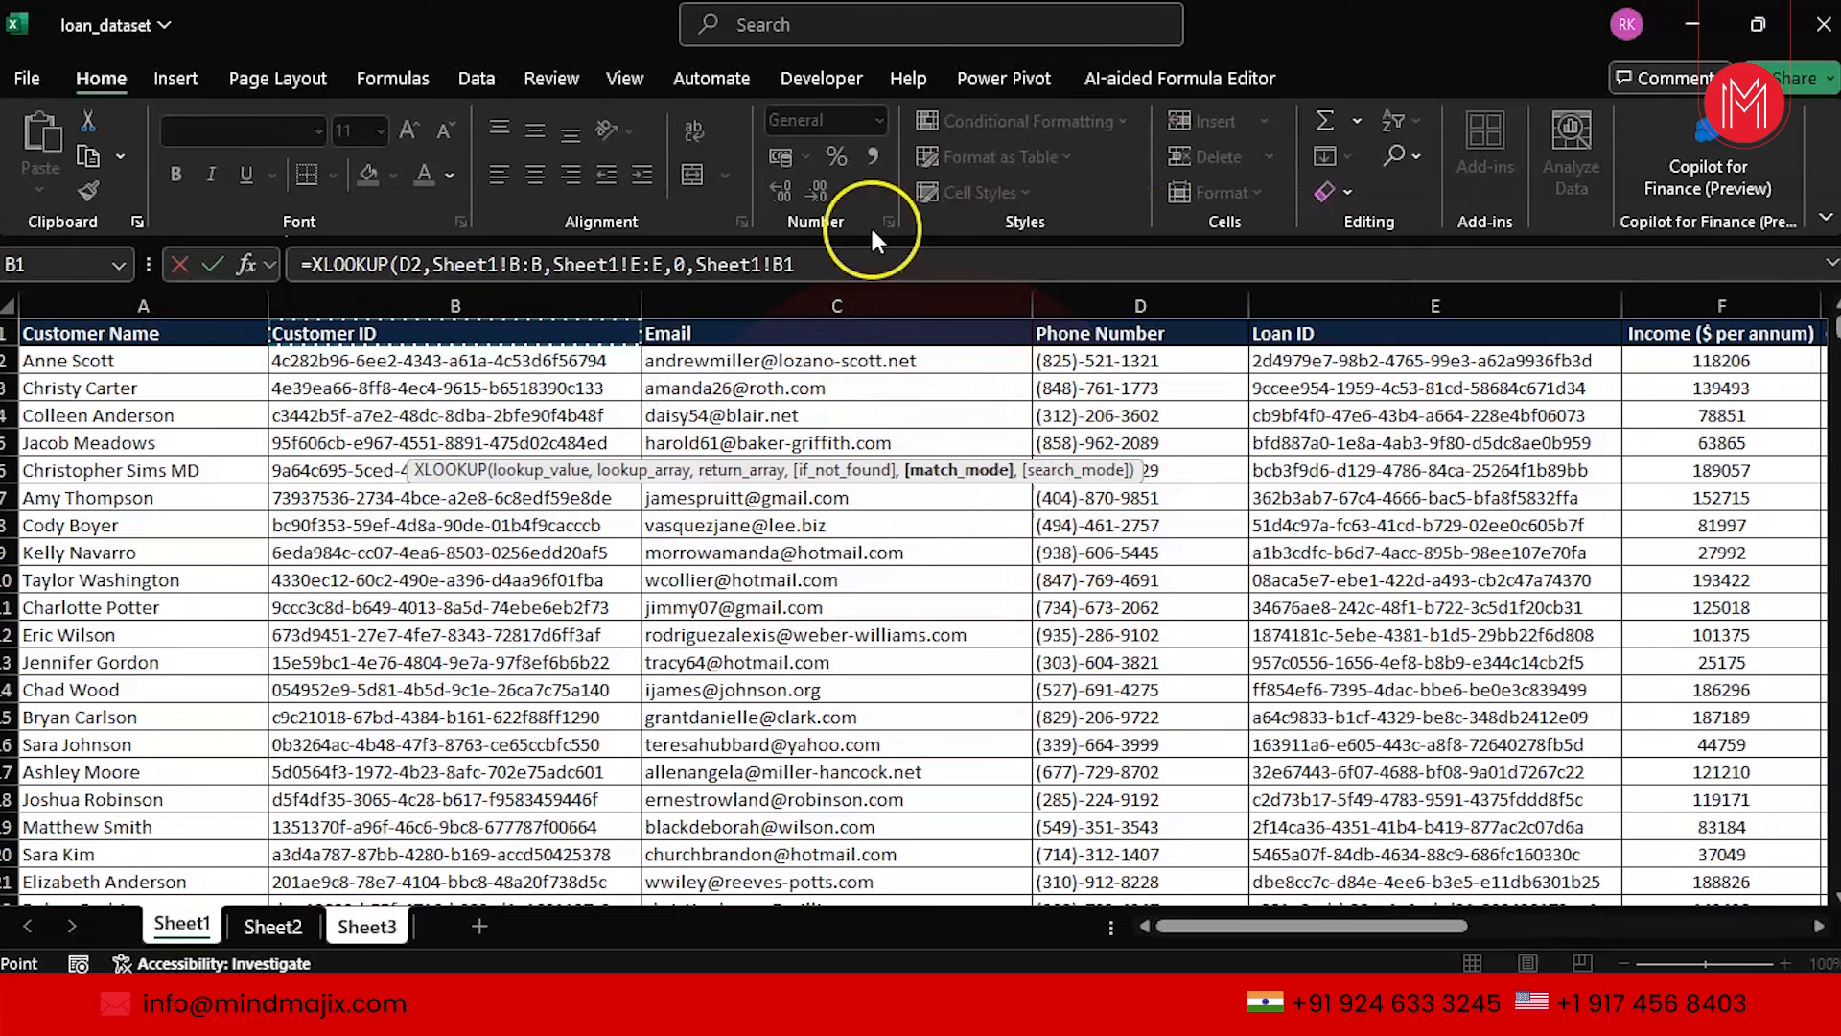
click(841, 263)
text(,)
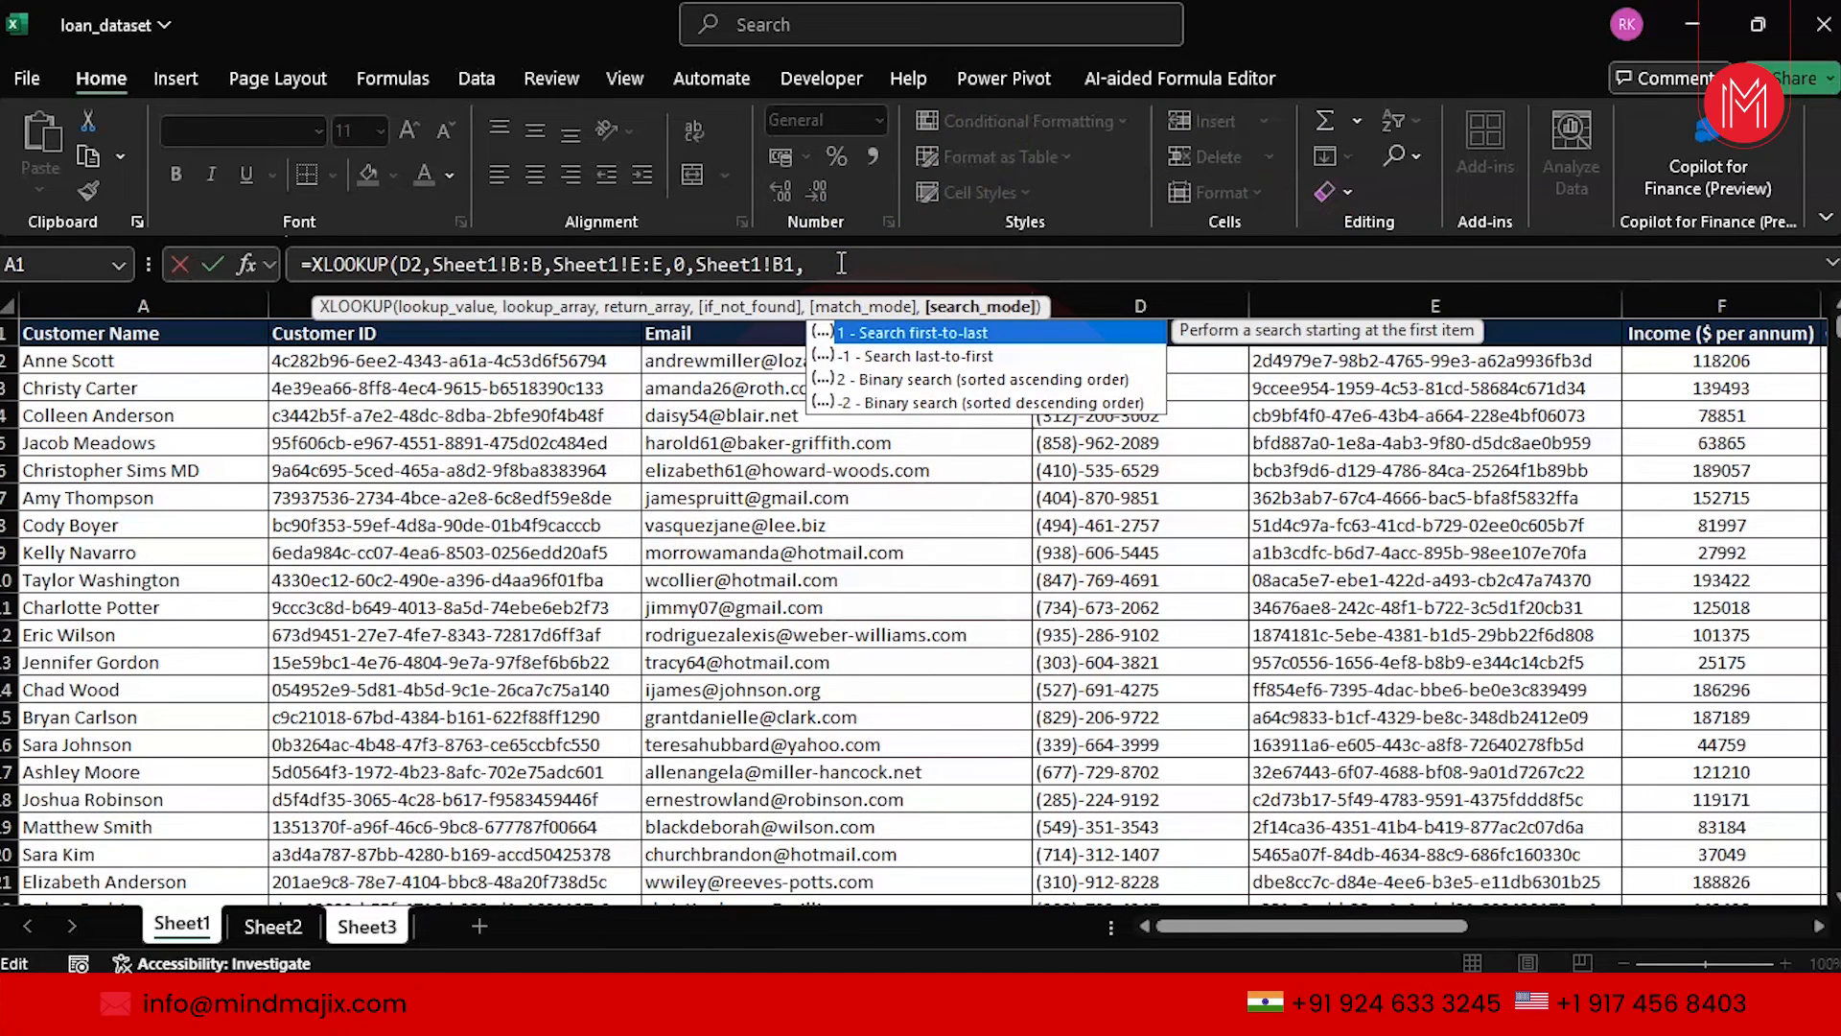
Look through the search mode options, and enter the formula without one as =XLOOKUP(D2,Sheet1!B:B,Sheet1!E:E,0,Sheet1!B1)
key(Down)
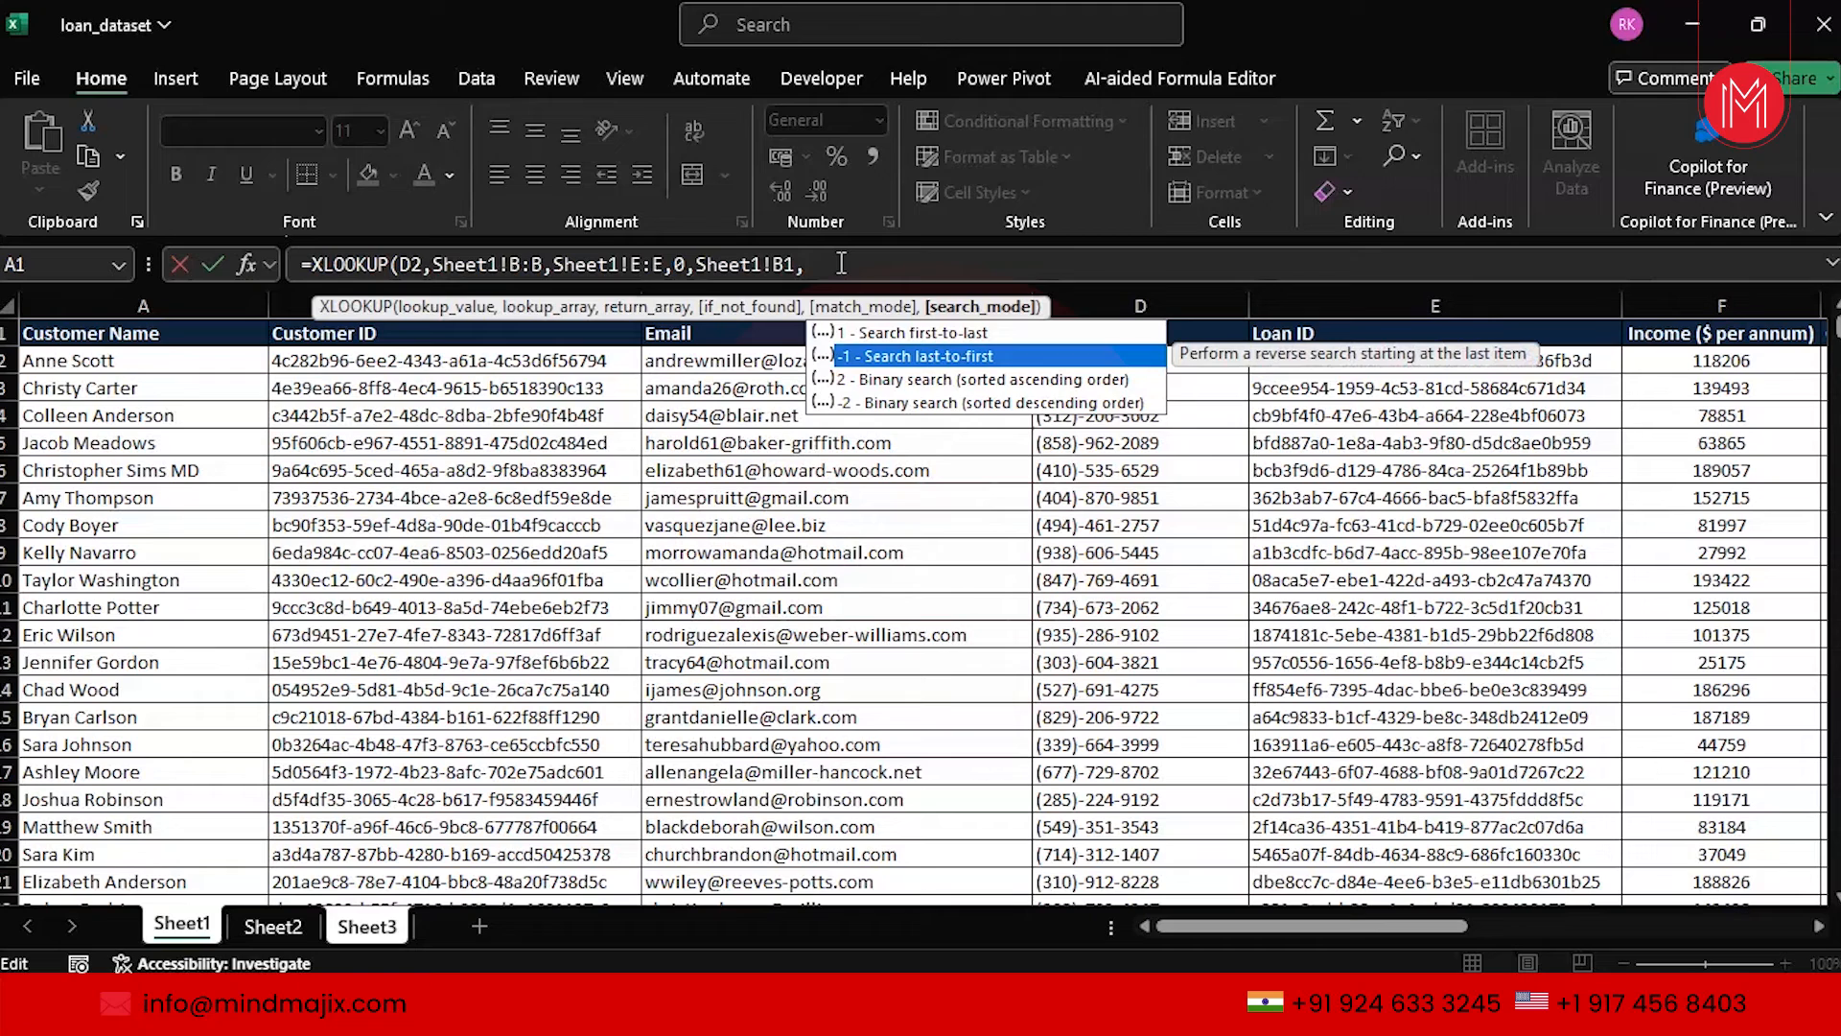
key(Down)
key(Down)
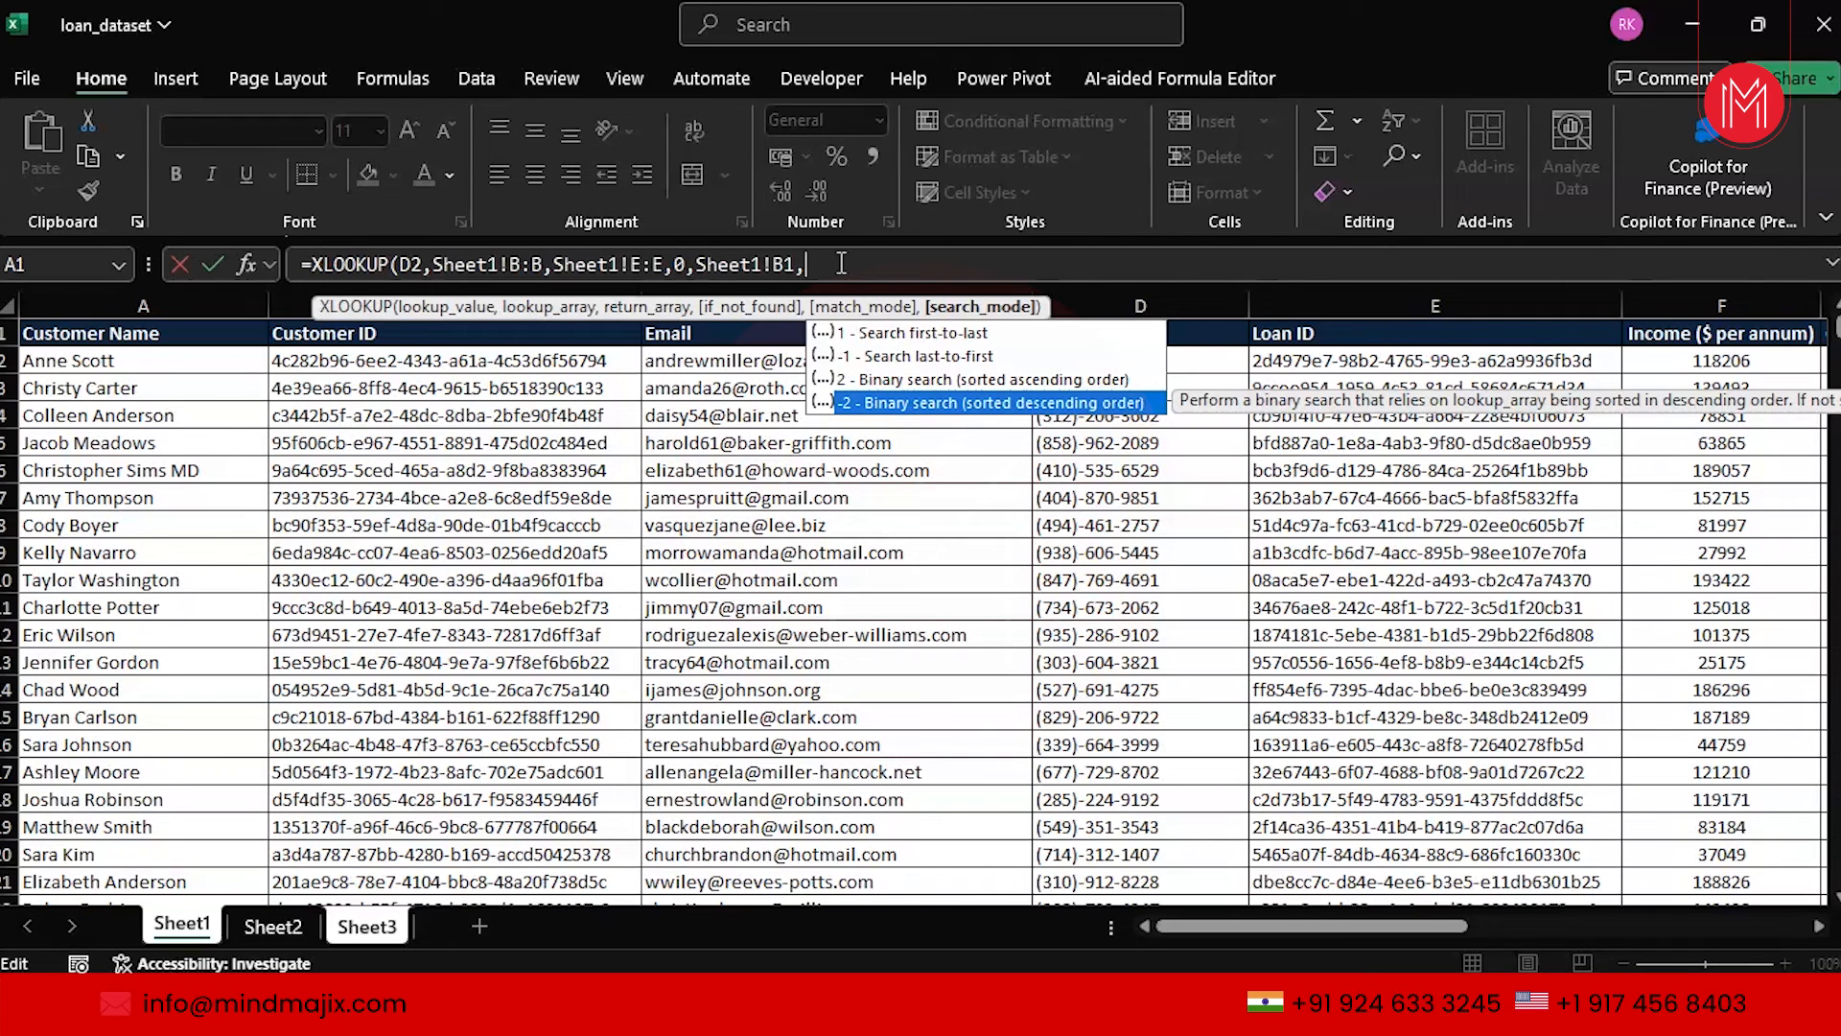
key(BackSpace)
text())
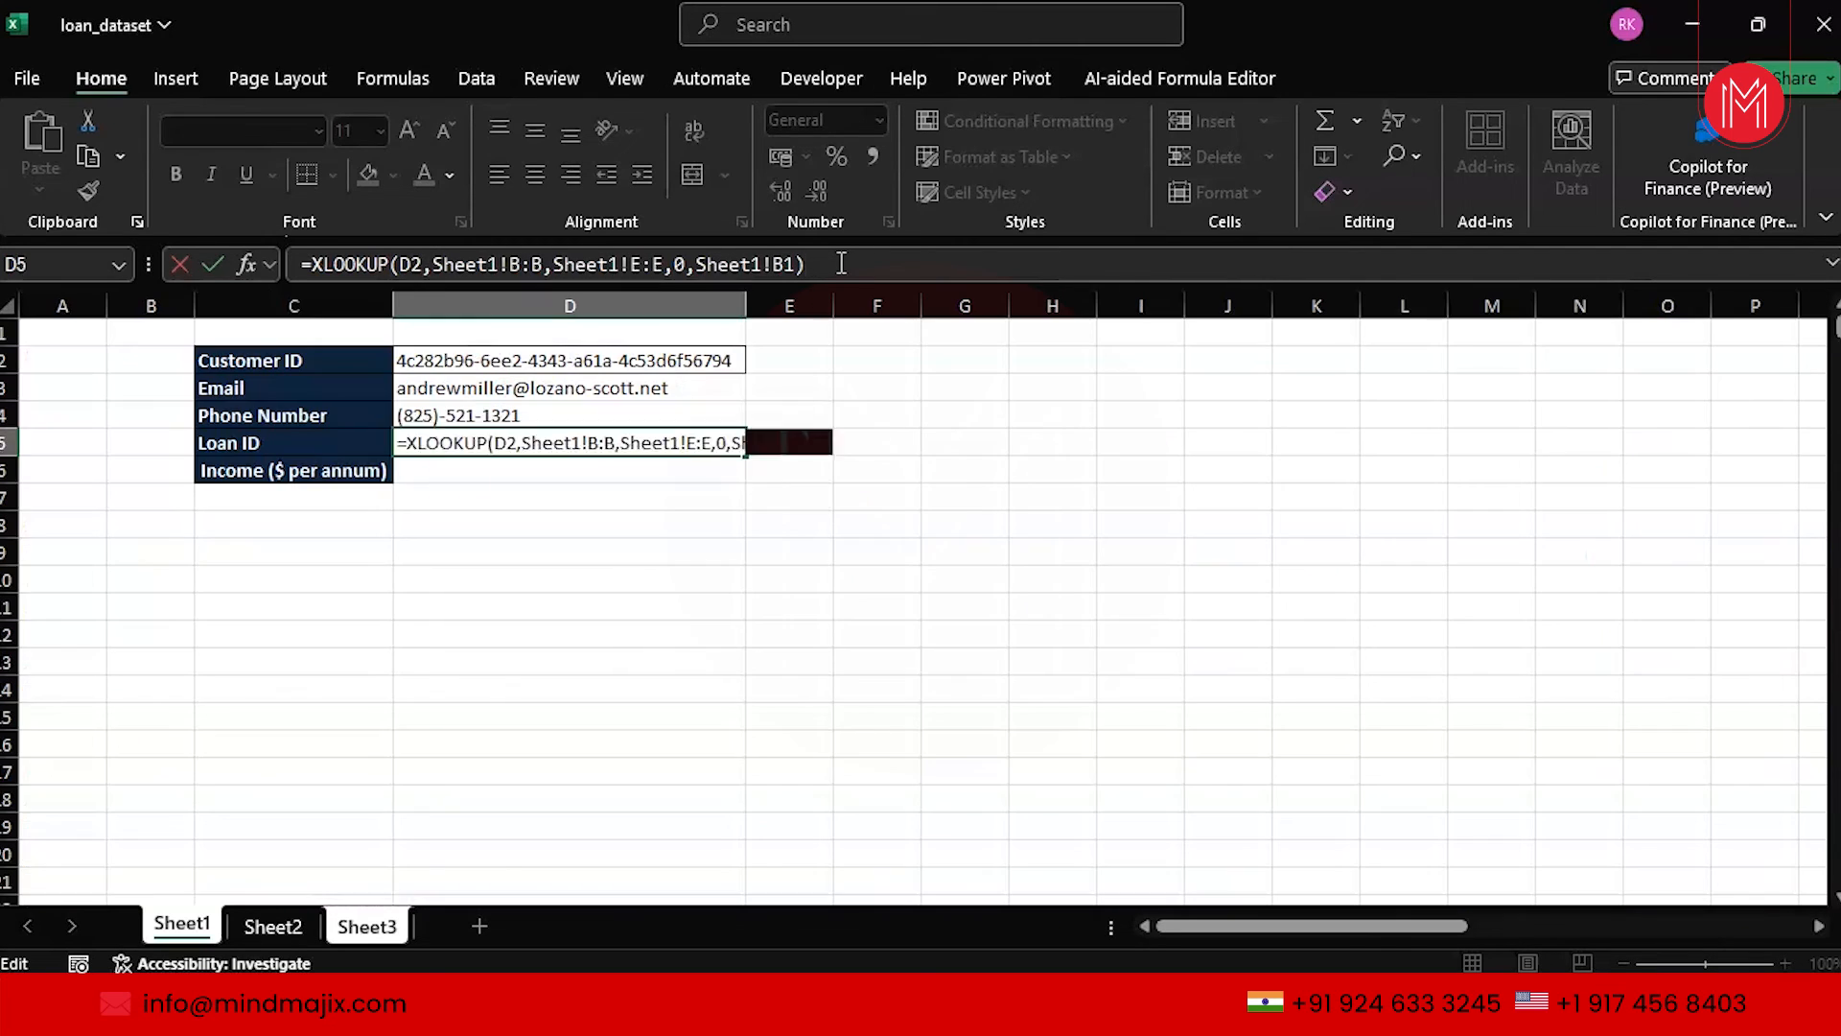
key(Return)
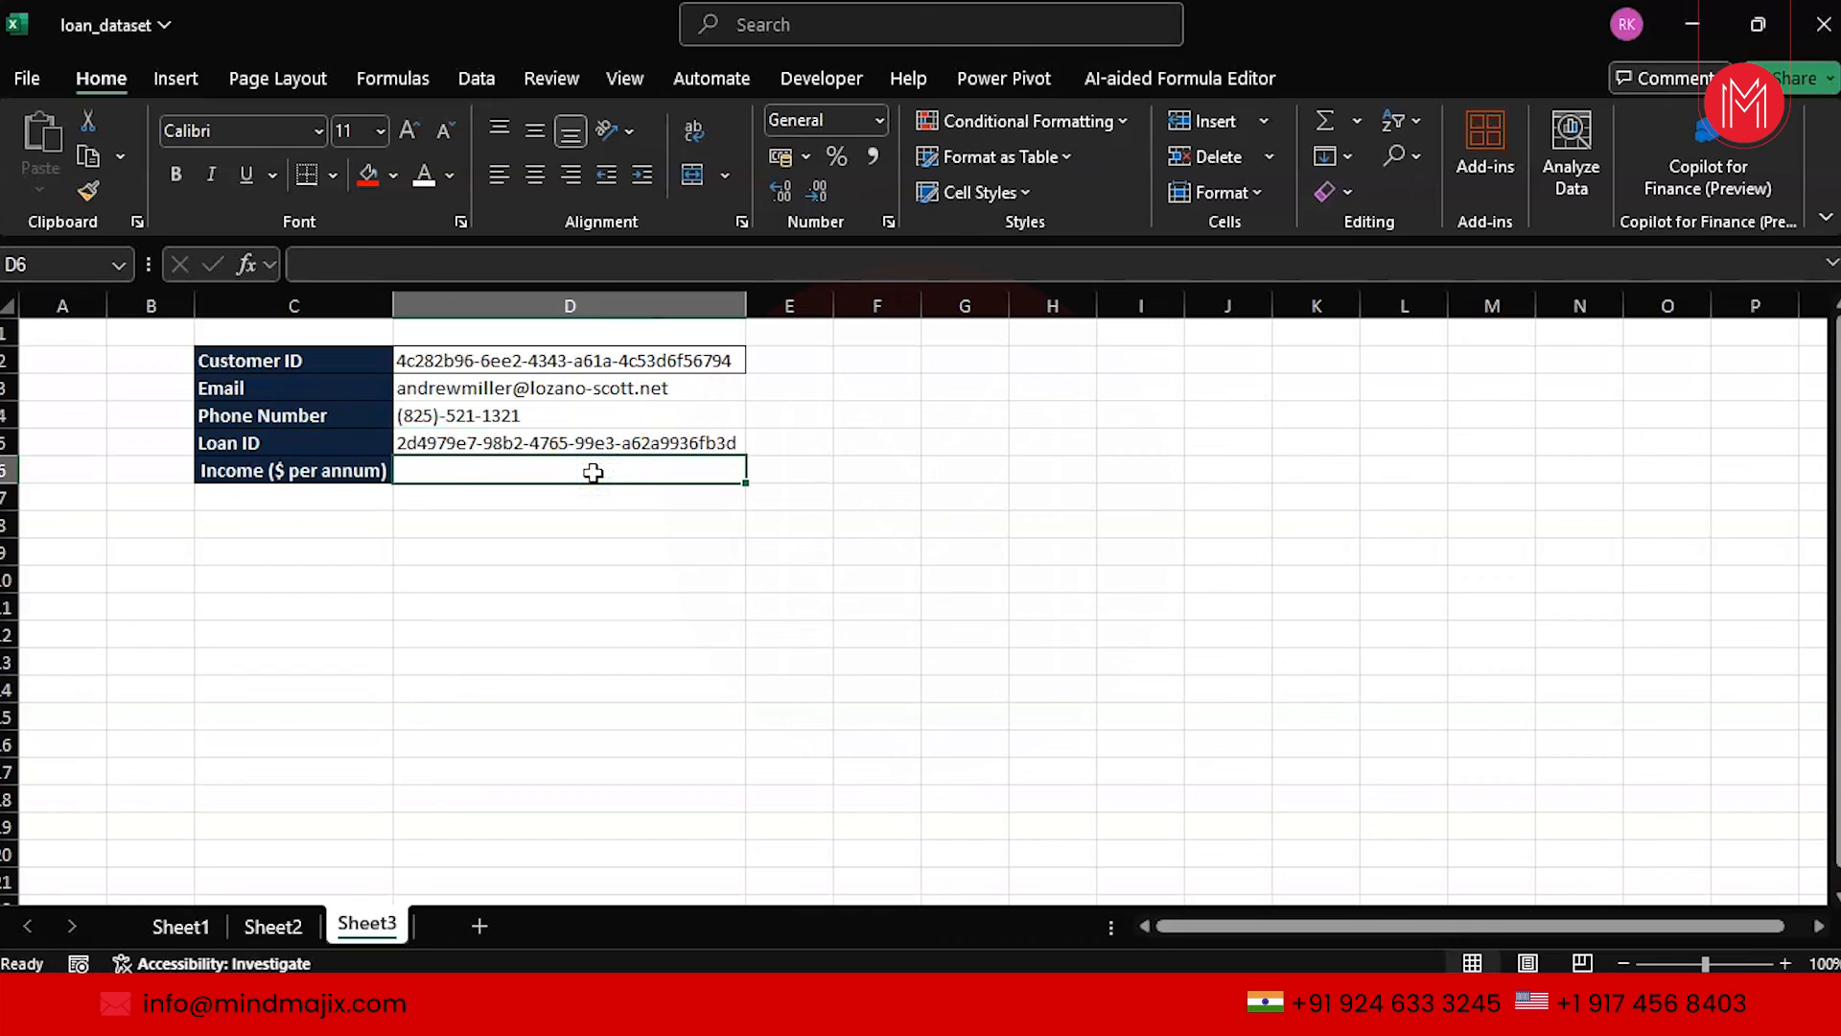